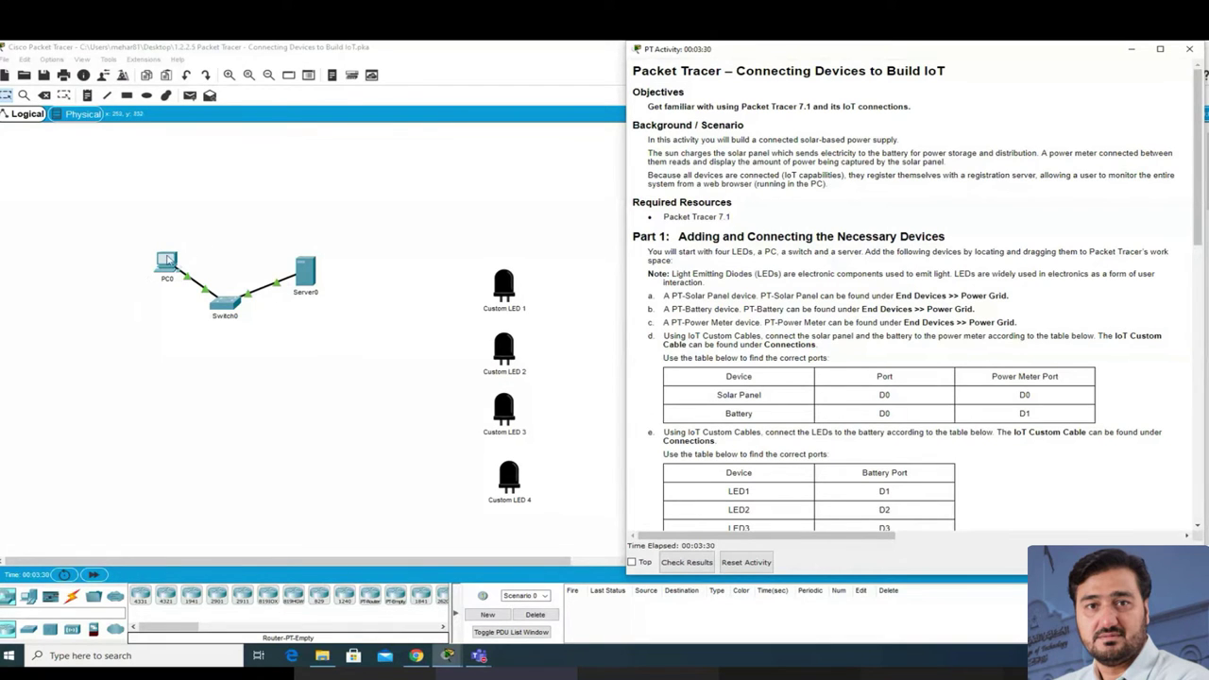
pyautogui.scroll(-1, 717, 308)
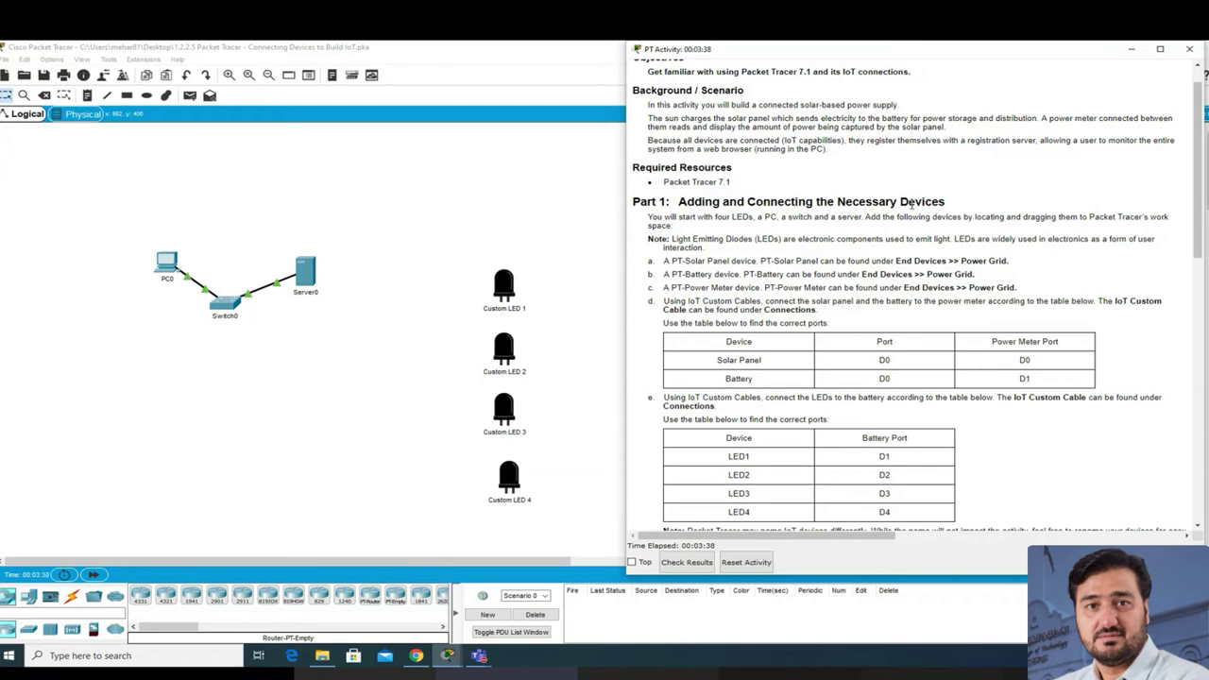
pyautogui.moveTo(731, 218); pyautogui.dragTo(753, 217)
pyautogui.doubleClick(771, 217)
pyautogui.click(810, 217)
pyautogui.doubleClick(859, 217)
pyautogui.moveTo(689, 260); pyautogui.dragTo(749, 257)
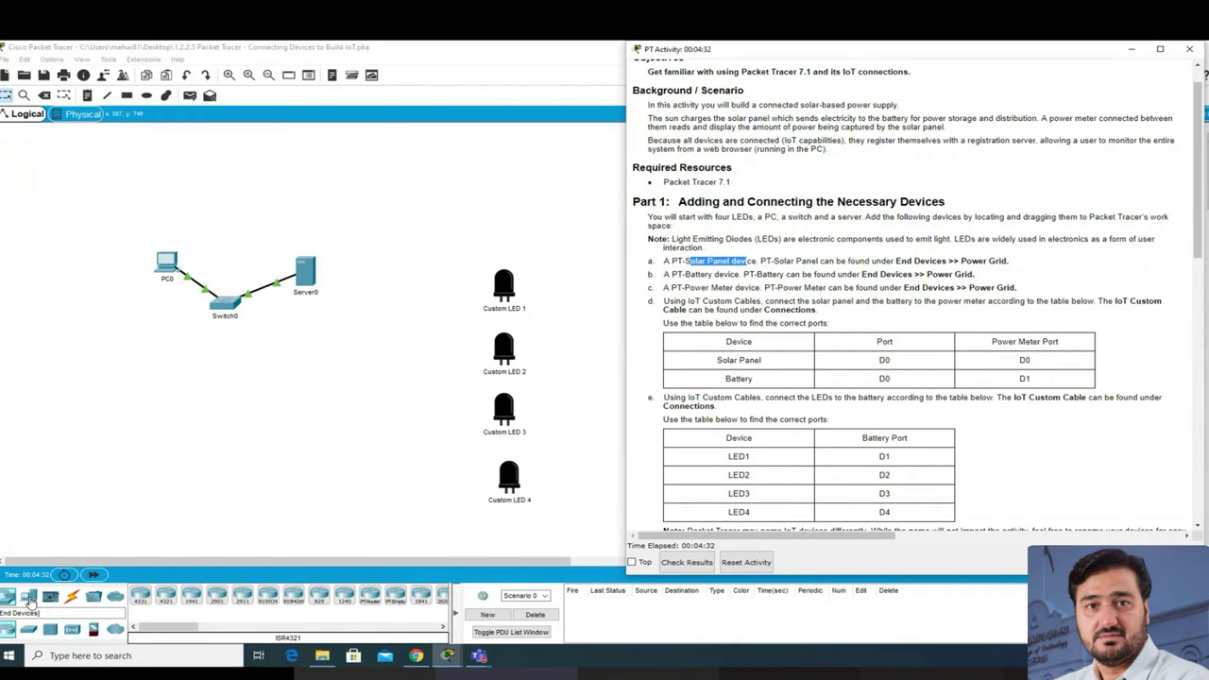
# Step: Bring the PT Activity instructions window back to the front and keep it always on top
pyautogui.click(31, 599)
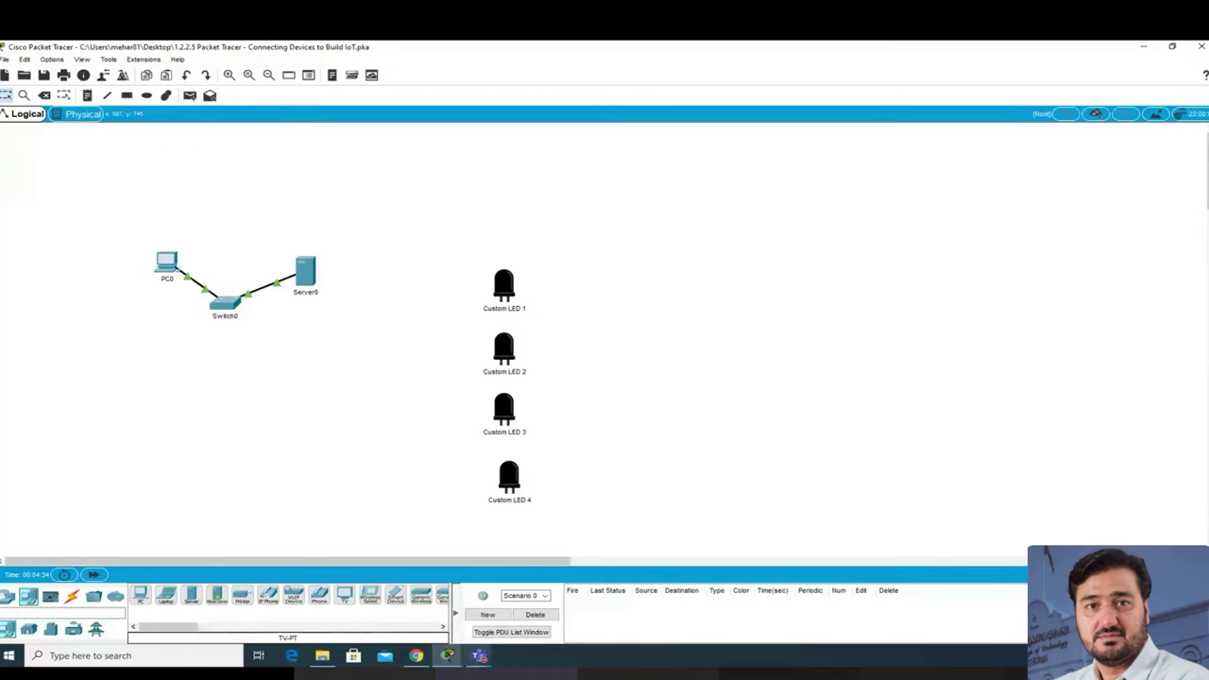
pyautogui.click(447, 654)
pyautogui.click(408, 621)
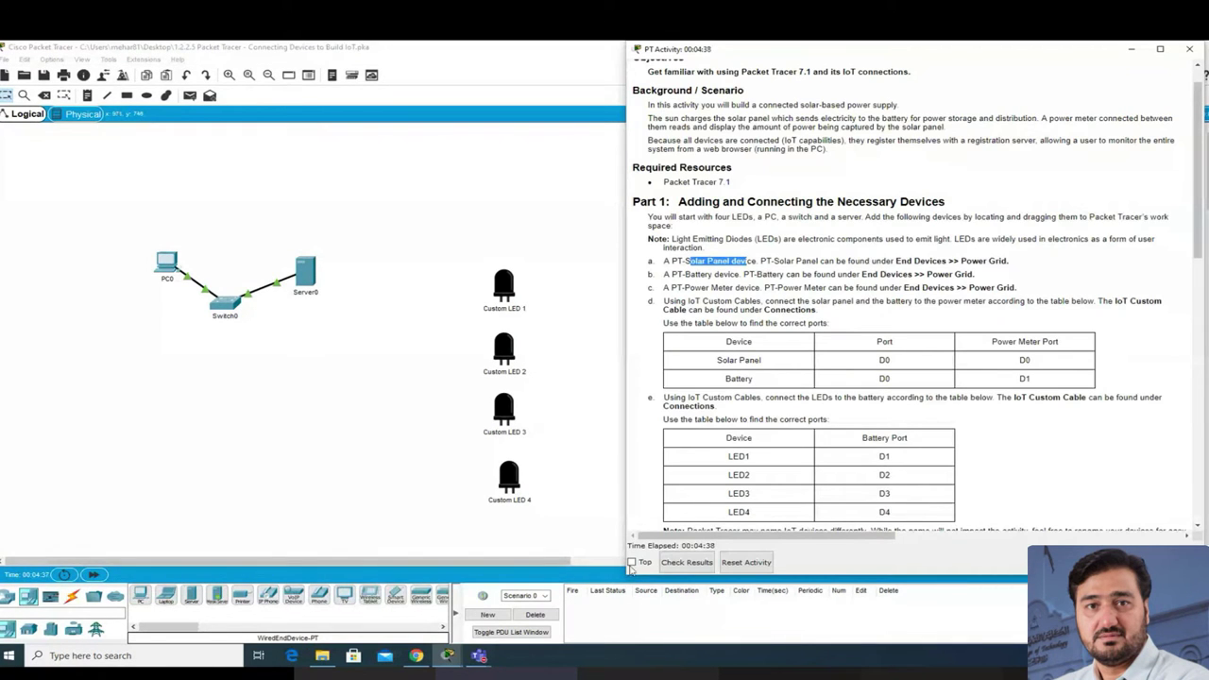
pyautogui.click(632, 562)
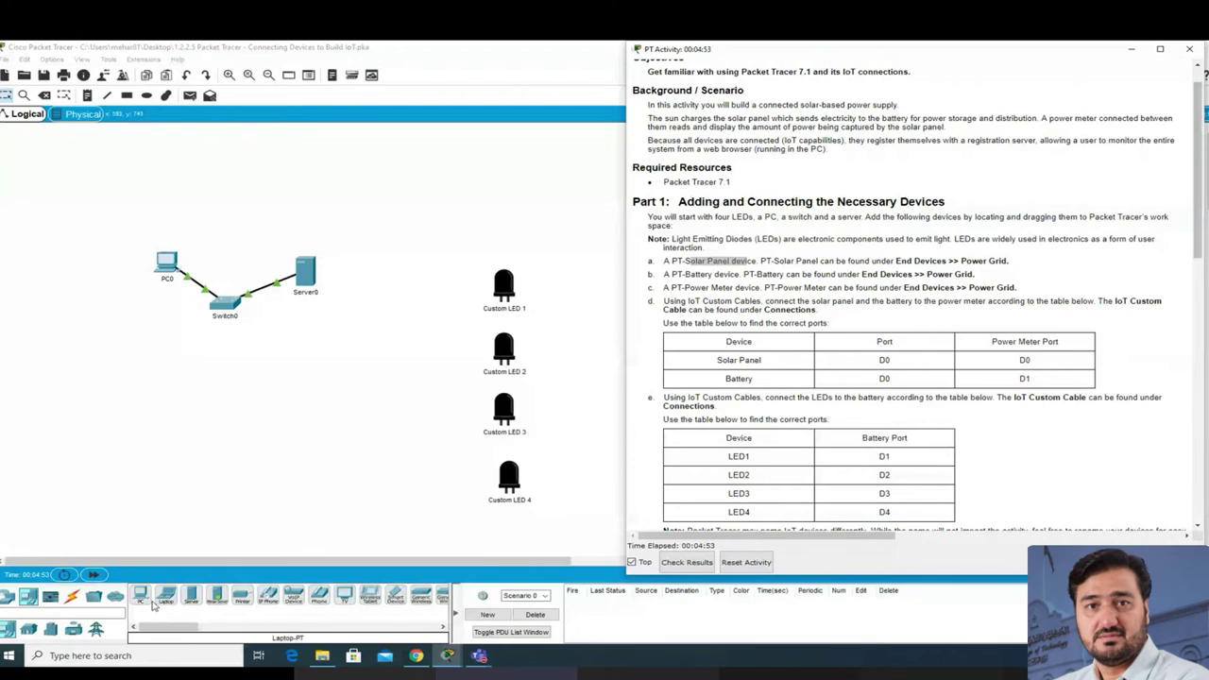
# Step: Pick the Solar Panel from End Devices > Power Grid for placement
pyautogui.click(97, 629)
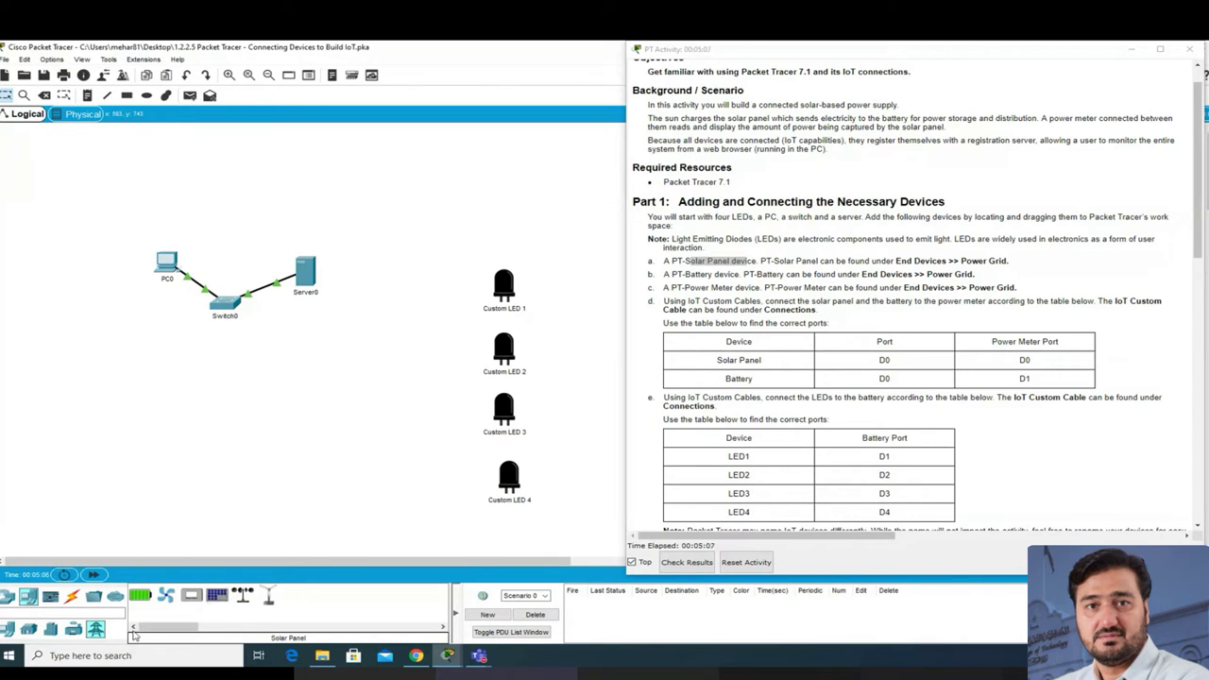
pyautogui.click(31, 599)
pyautogui.click(95, 631)
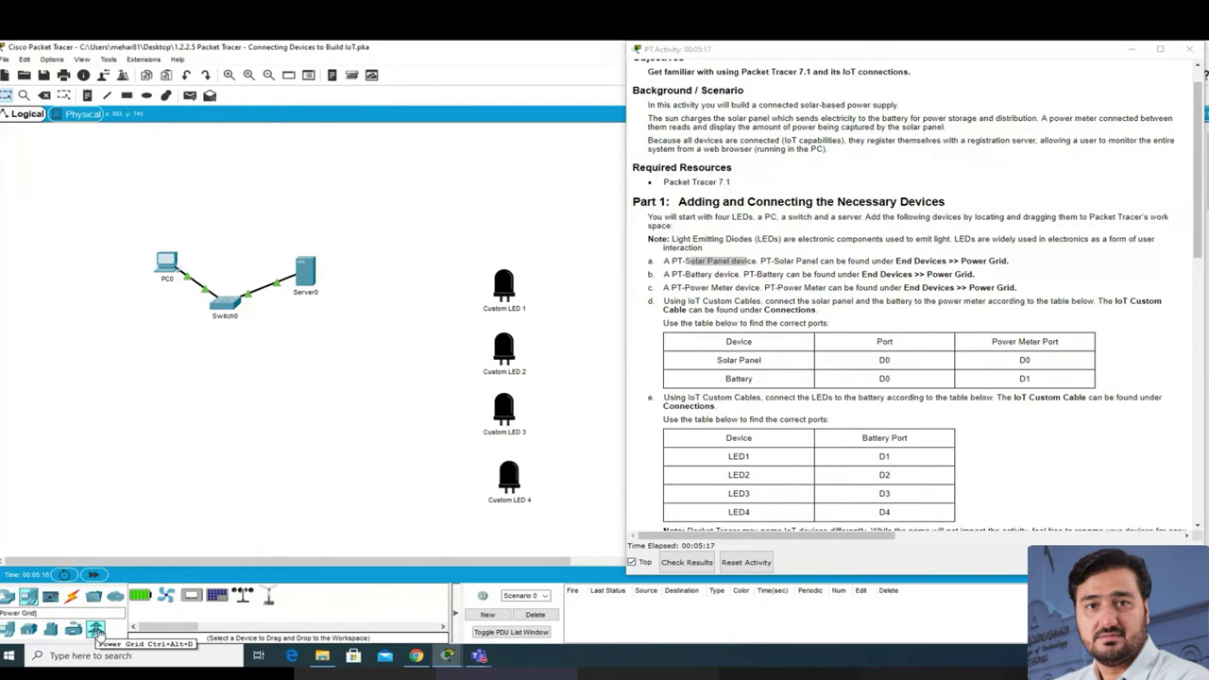
pyautogui.click(216, 598)
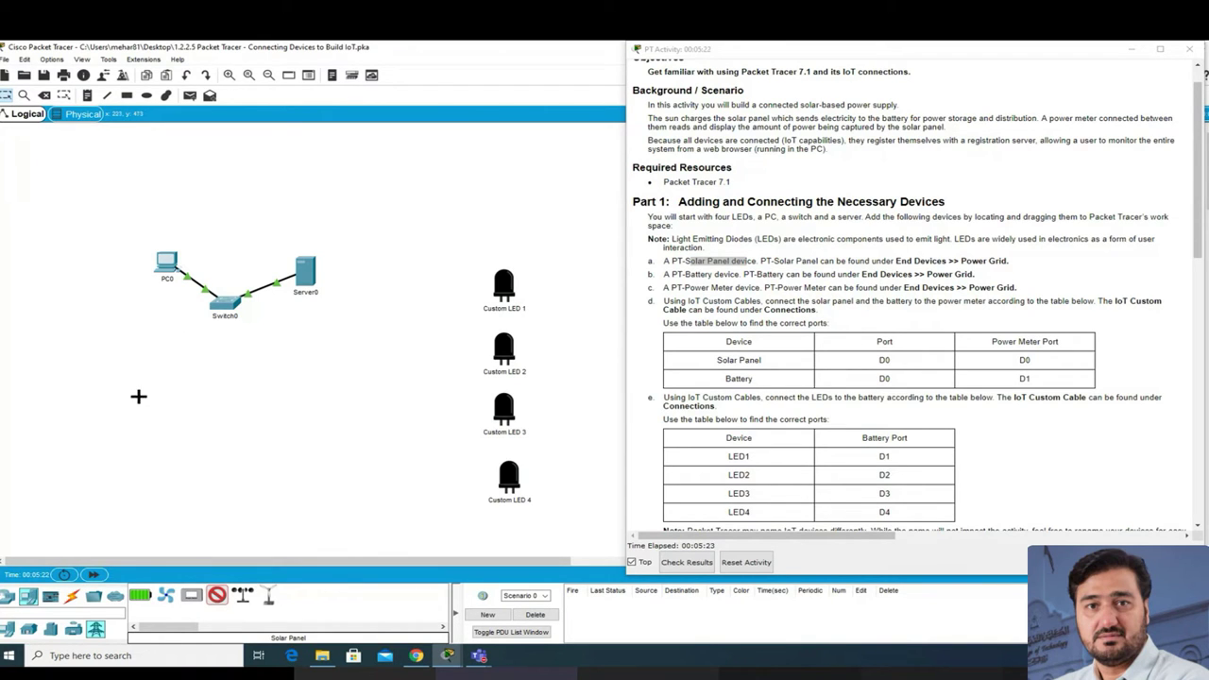
# Step: Place the solar panel, power meter and battery, arranging them near the LEDs
pyautogui.click(85, 368)
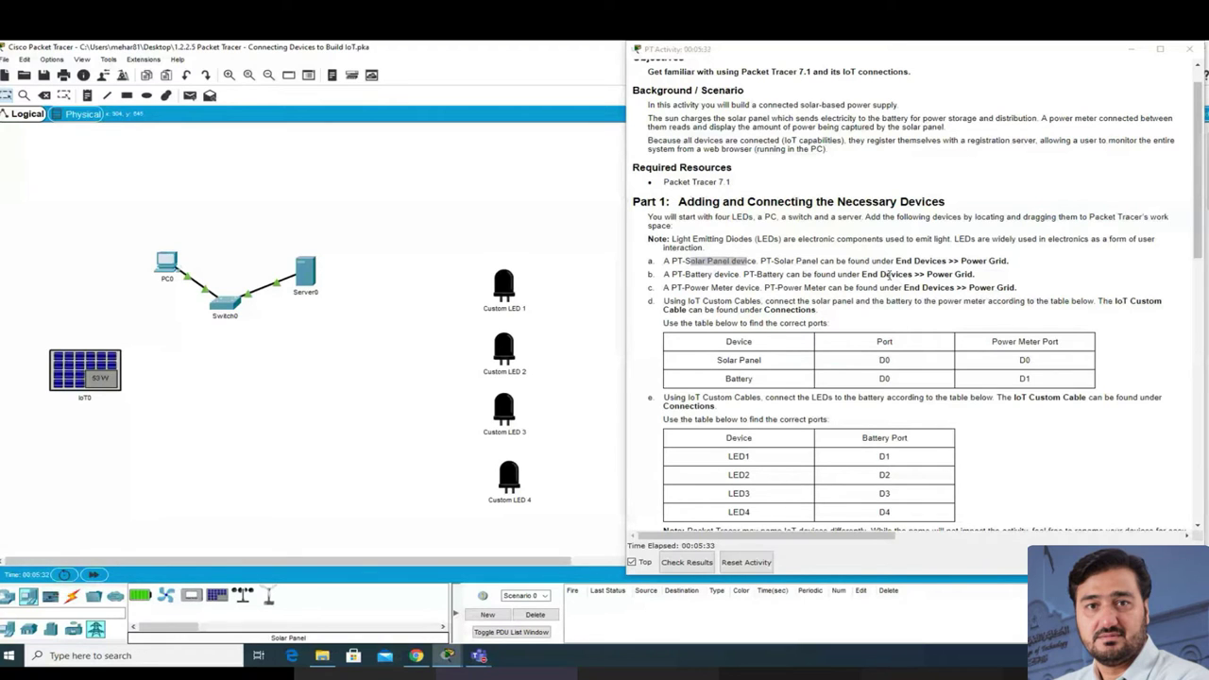
pyautogui.click(192, 599)
pyautogui.click(251, 404)
pyautogui.moveTo(101, 377); pyautogui.dragTo(73, 396)
pyautogui.moveTo(274, 405); pyautogui.dragTo(251, 456)
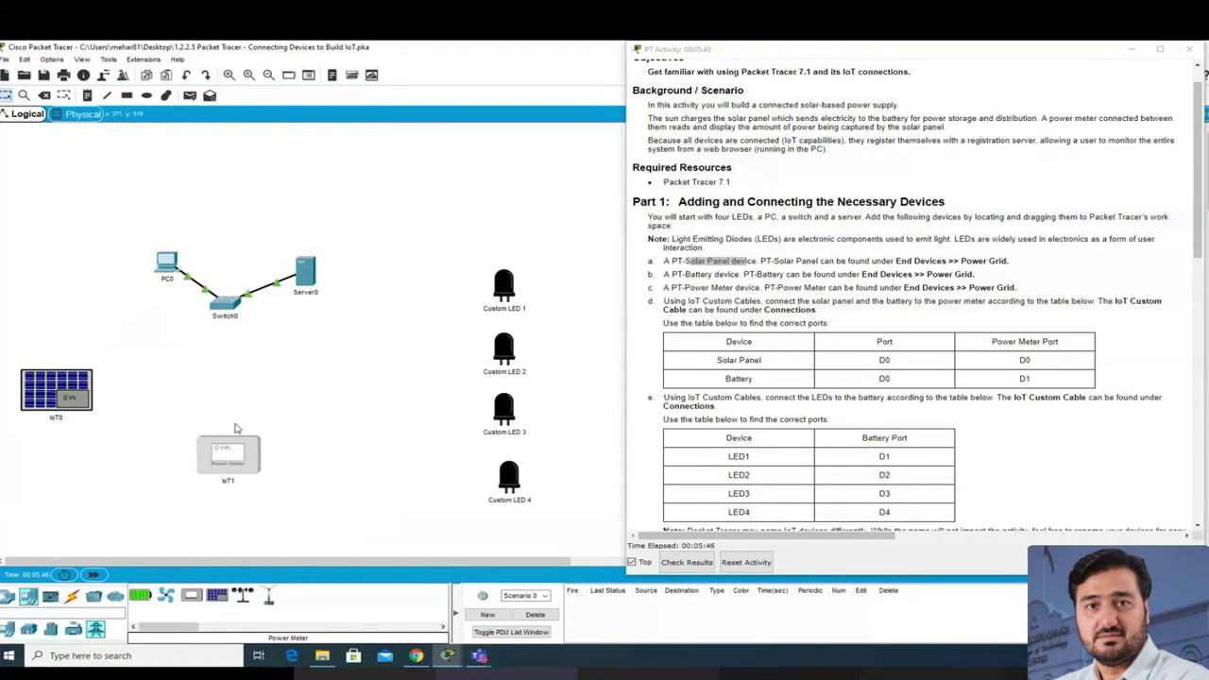
pyautogui.moveTo(251, 460); pyautogui.dragTo(261, 452)
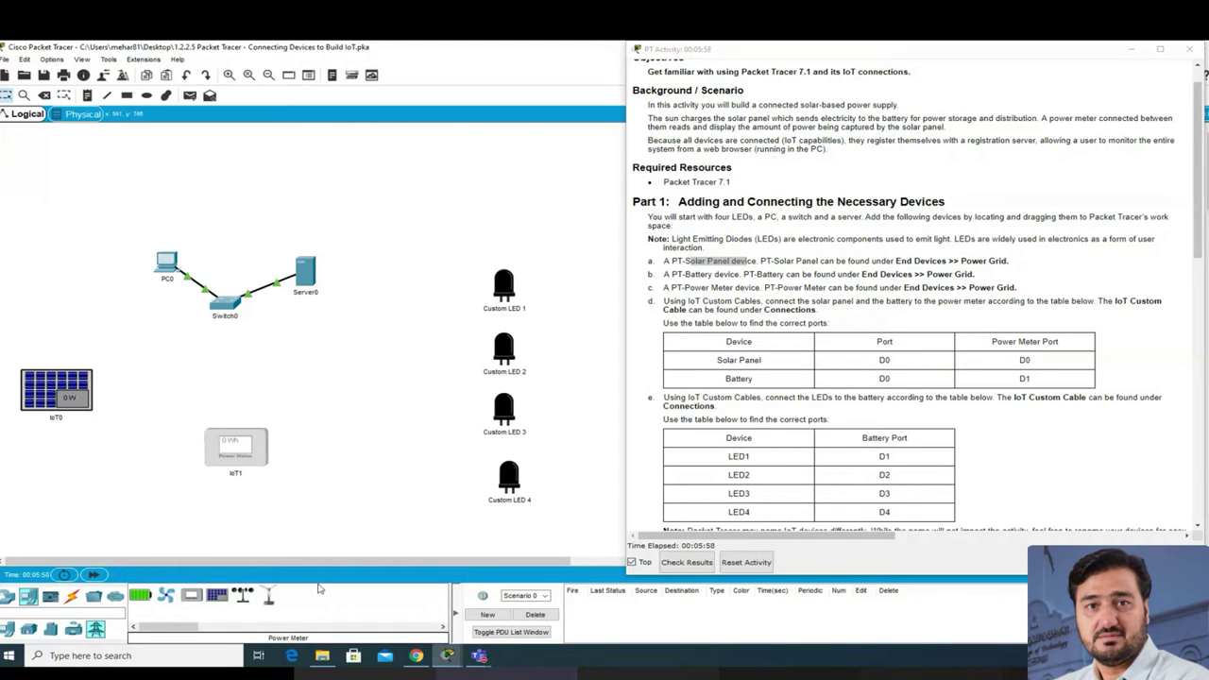
pyautogui.click(139, 598)
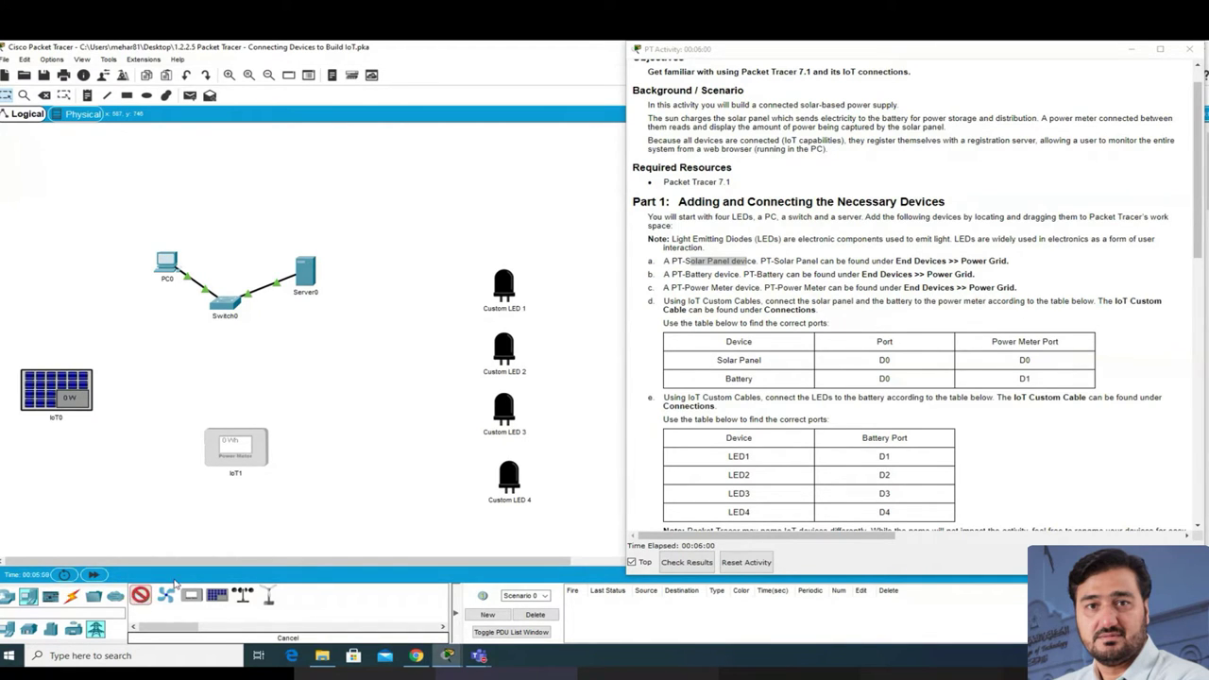
pyautogui.click(364, 354)
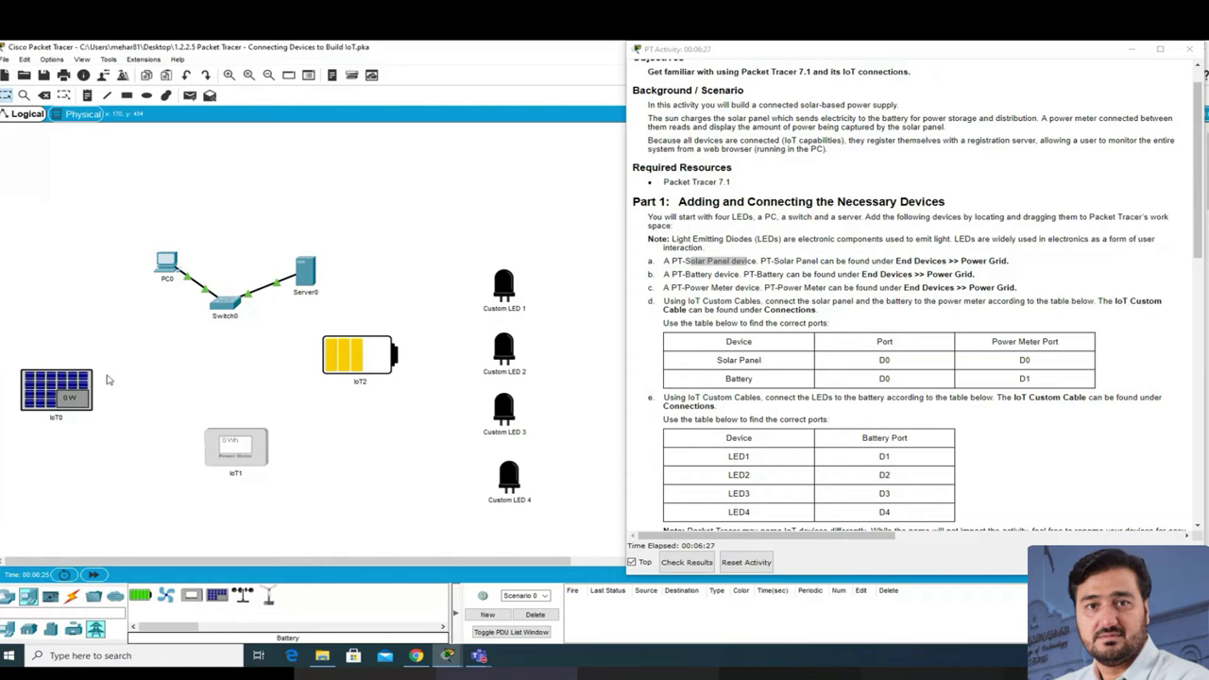
# Step: Nudge battery IoT2 slightly and raise solar panel IoT0 a little on the left
pyautogui.moveTo(371, 359)
pyautogui.mouseDown()
pyautogui.moveTo(361, 370)
pyautogui.moveTo(382, 370)
pyautogui.mouseUp()
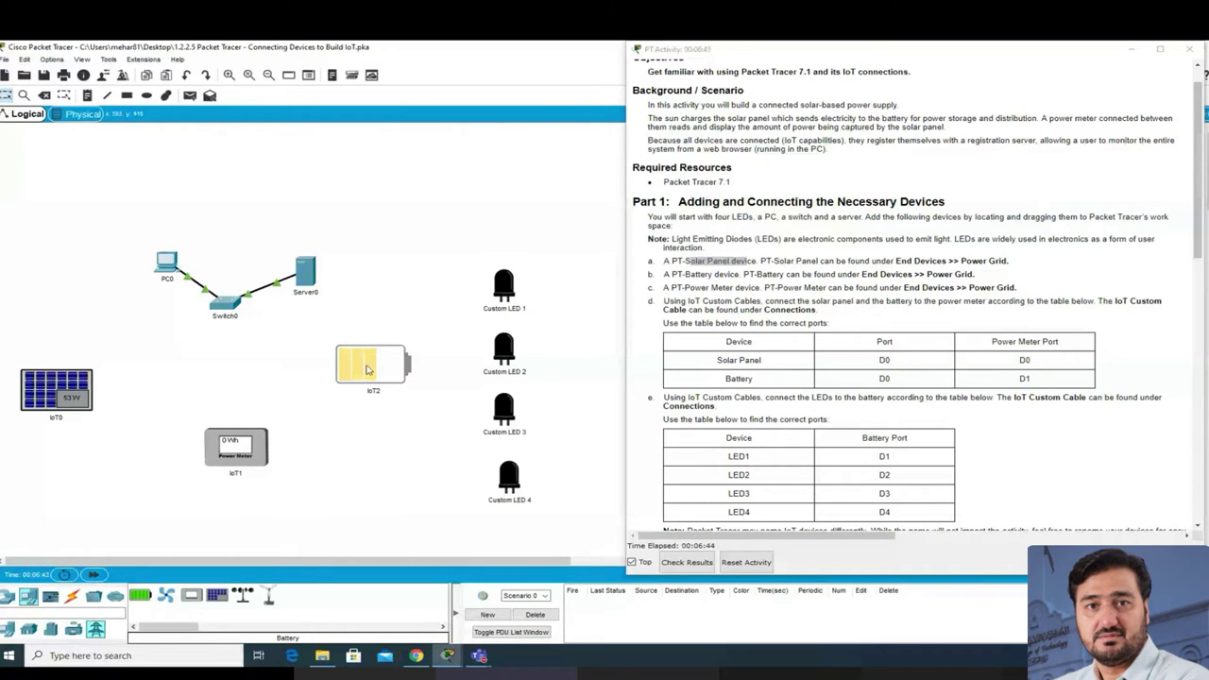
pyautogui.moveTo(369, 370)
pyautogui.moveTo(59, 386); pyautogui.dragTo(64, 372)
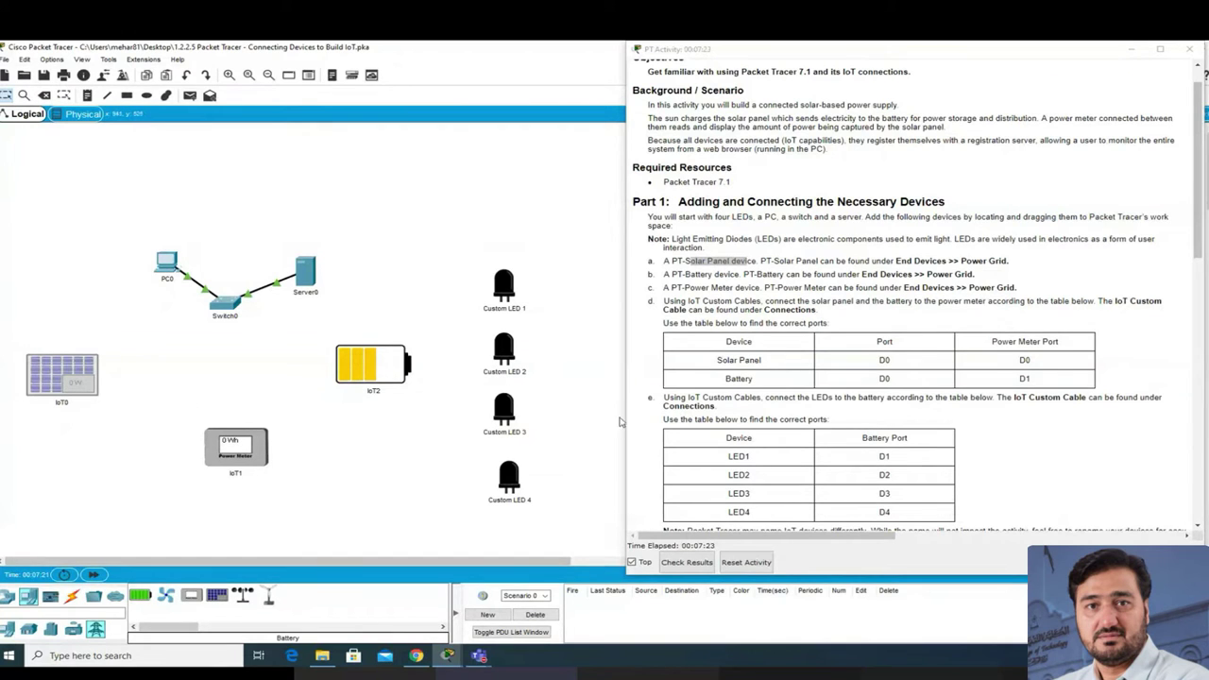
pyautogui.scroll(-1, 721, 350)
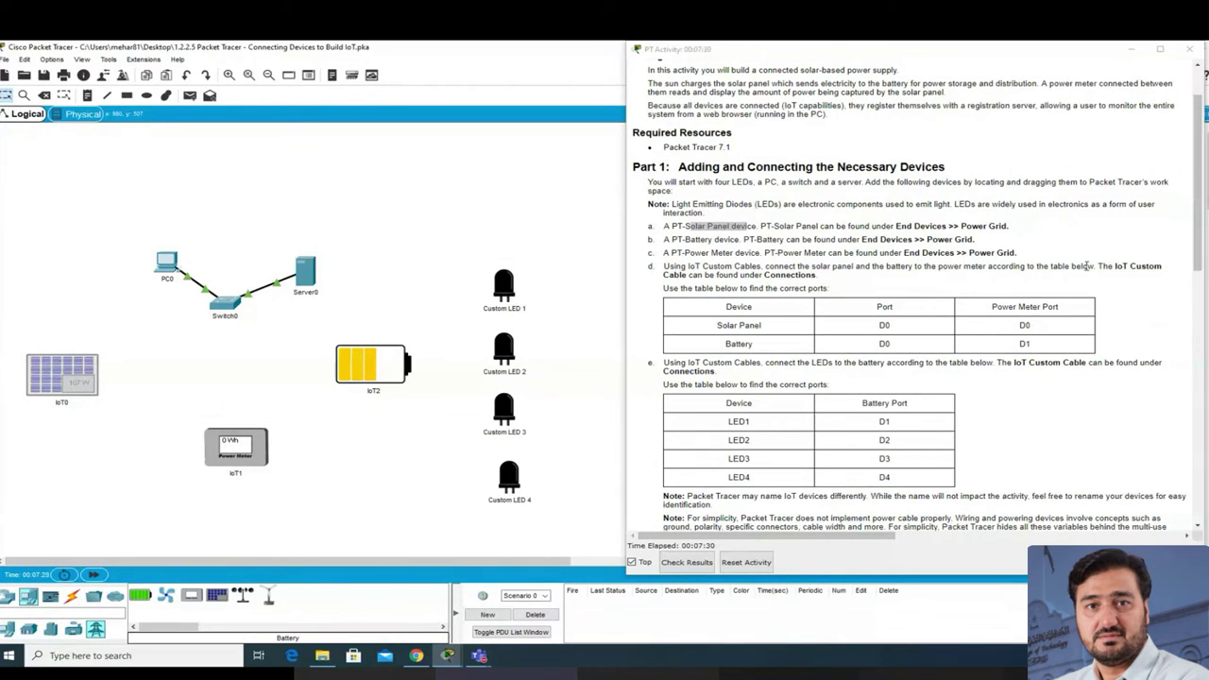
pyautogui.moveTo(765, 267); pyautogui.dragTo(979, 268)
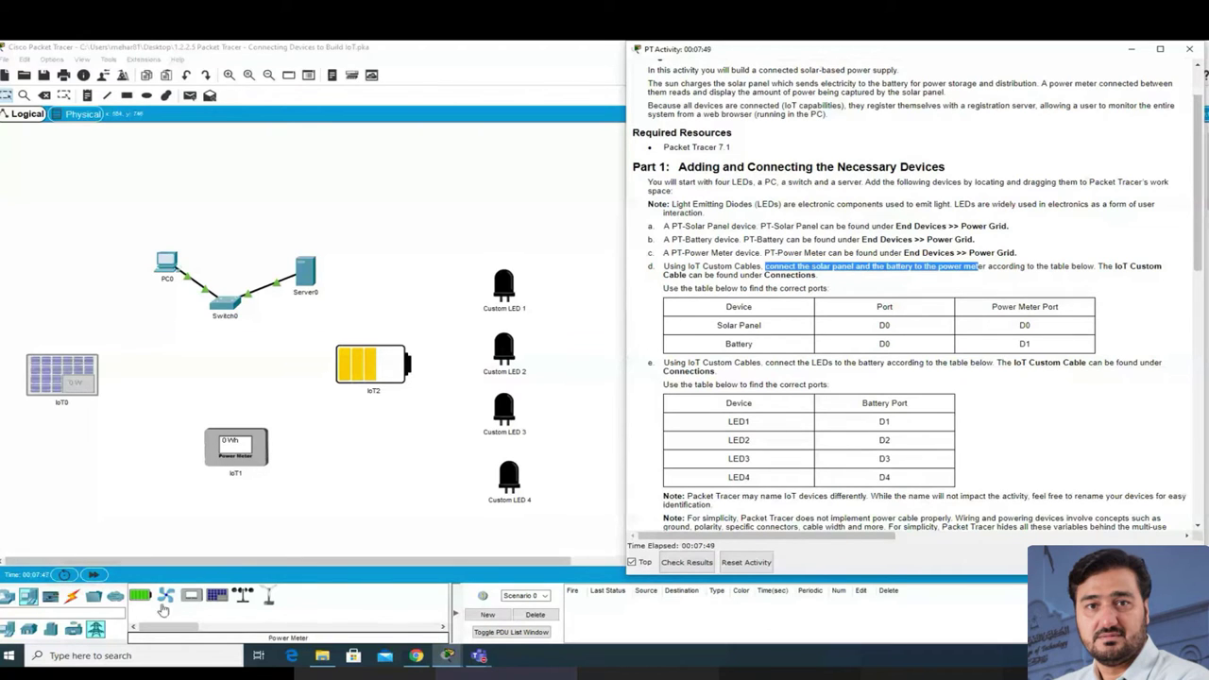
# Step: Link the solar panel's D0 to the power meter's D0 with an IoT custom cable
pyautogui.click(74, 602)
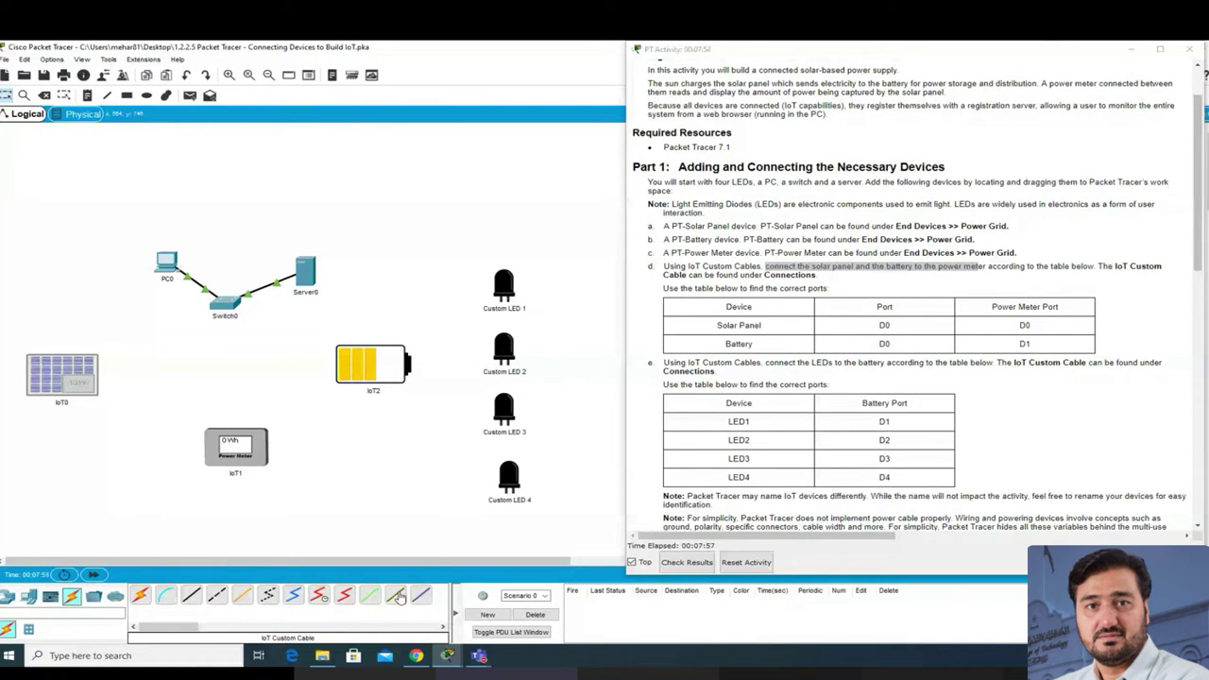
pyautogui.click(398, 596)
pyautogui.click(87, 376)
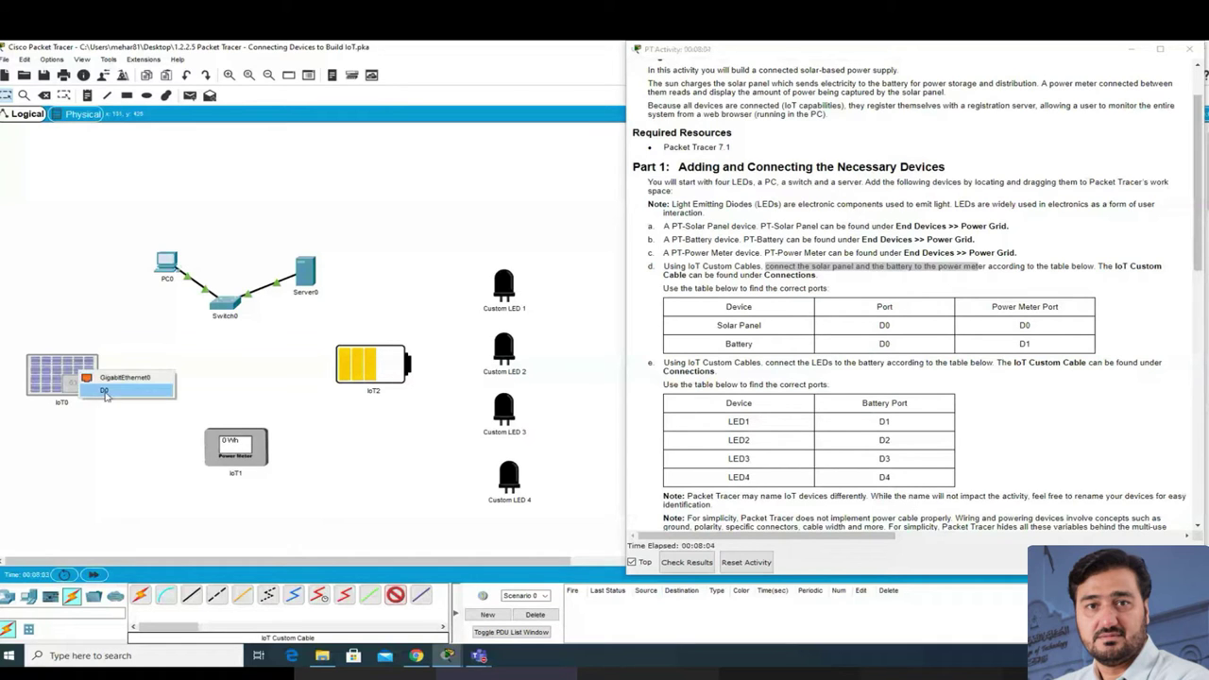
pyautogui.click(105, 391)
pyautogui.click(219, 443)
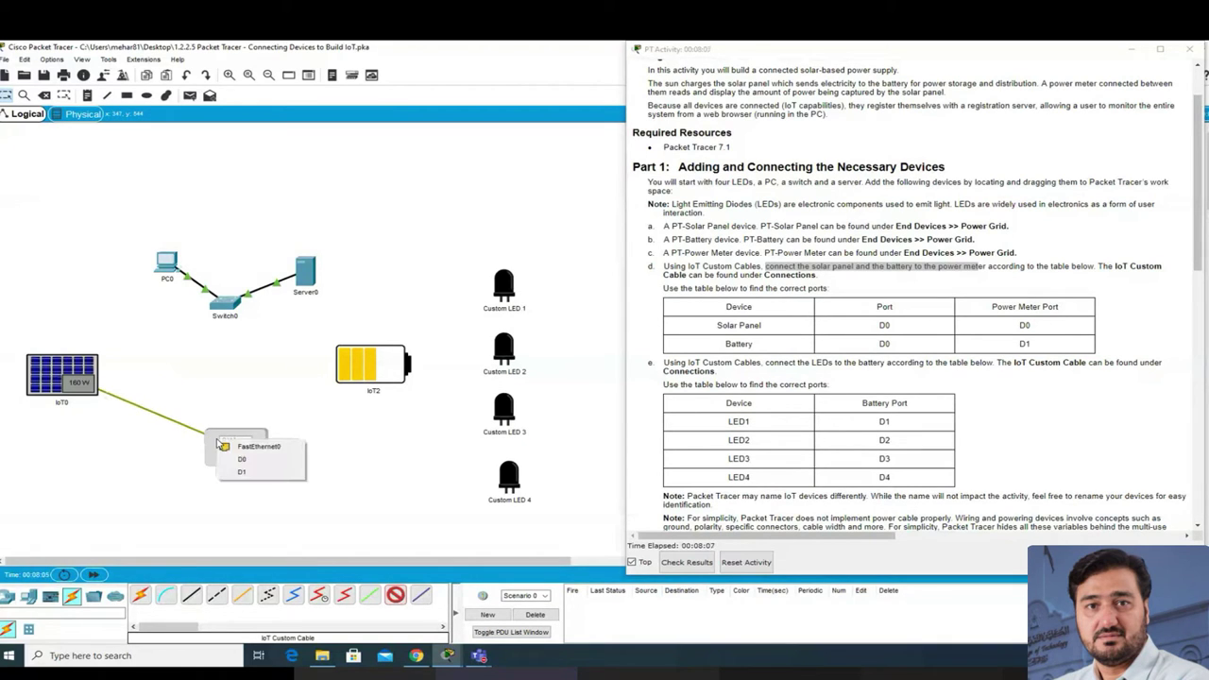
pyautogui.click(241, 459)
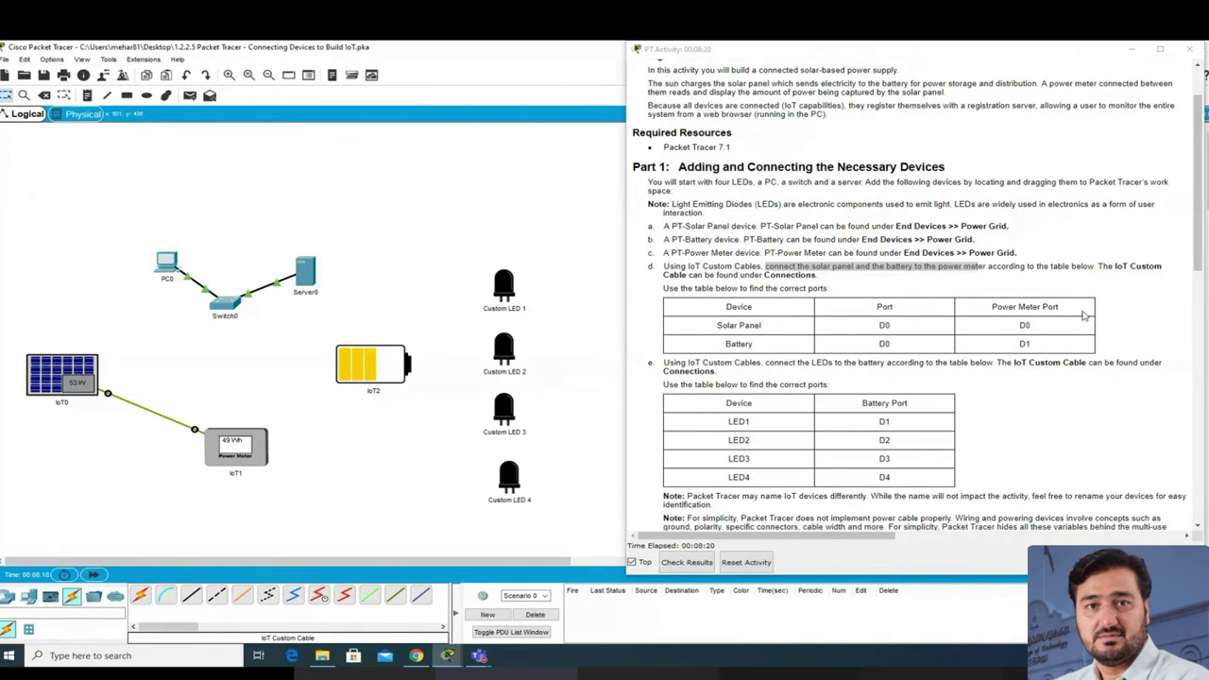
pyautogui.click(395, 594)
pyautogui.click(392, 378)
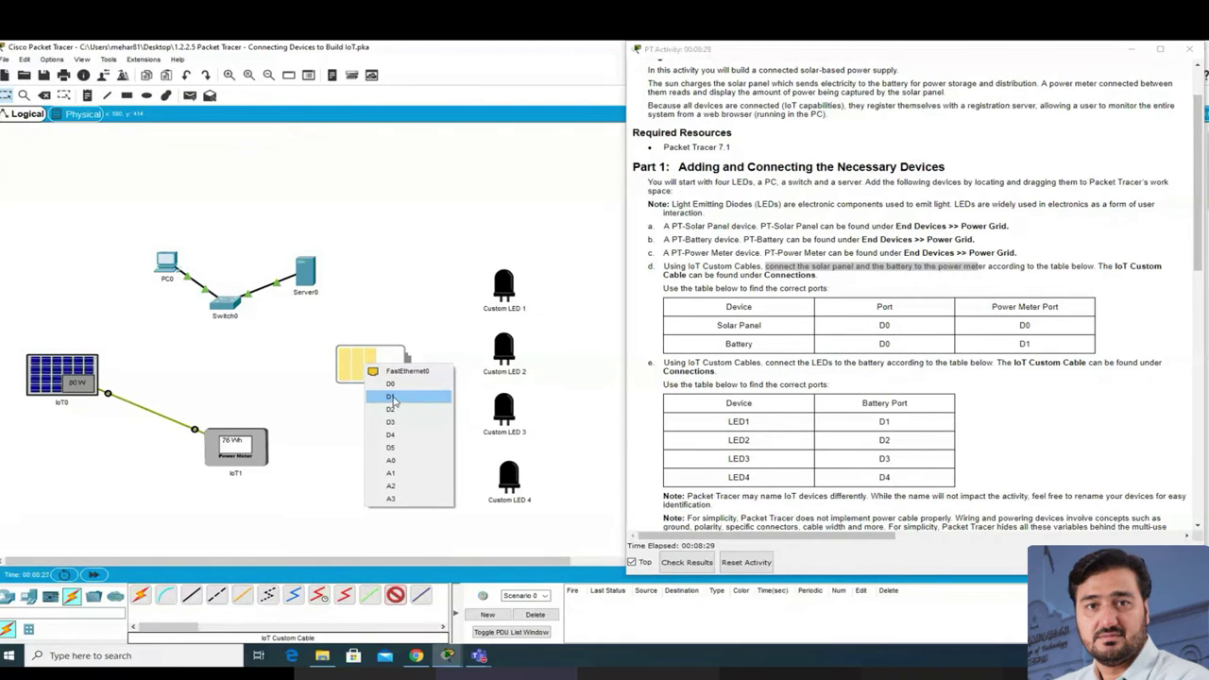
# Step: Cable the battery to the power meter's D1 port
pyautogui.click(392, 396)
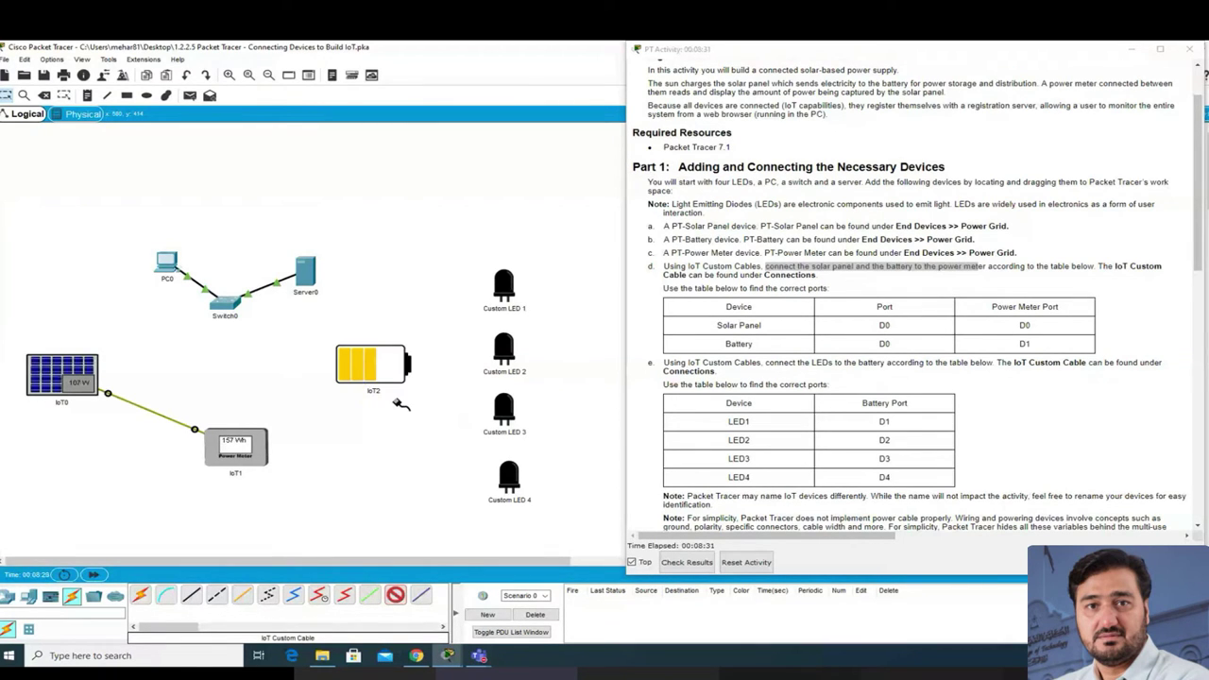
pyautogui.click(252, 455)
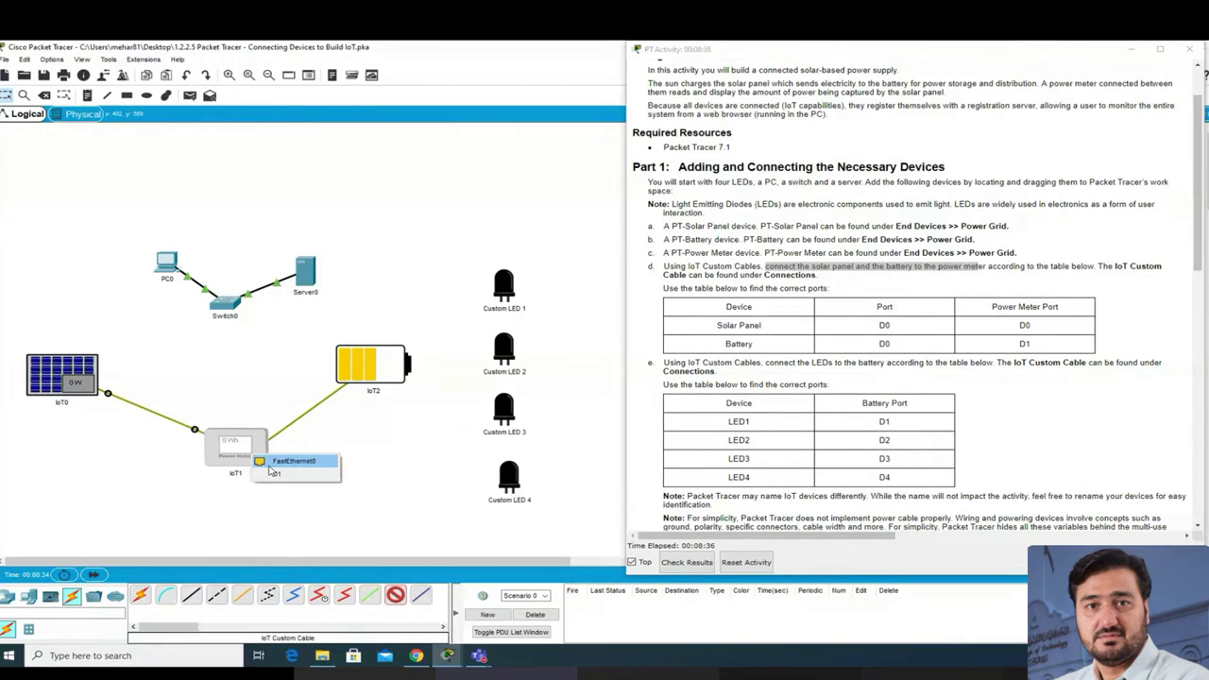
pyautogui.click(274, 472)
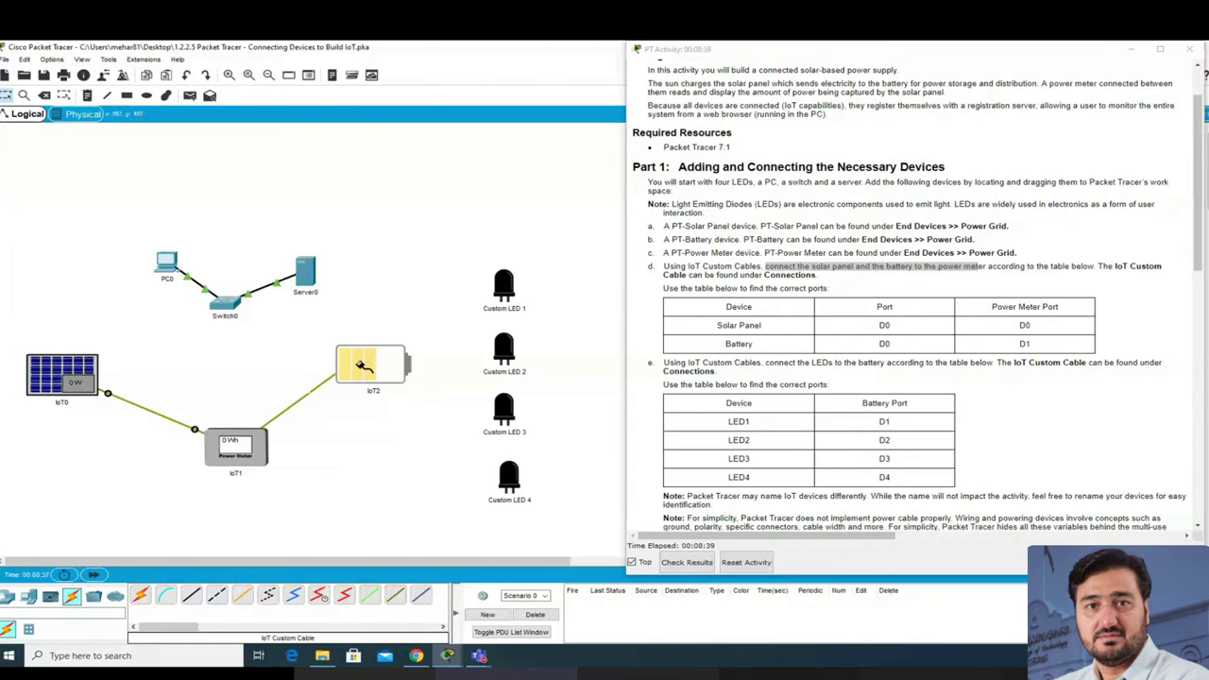
pyautogui.click(357, 360)
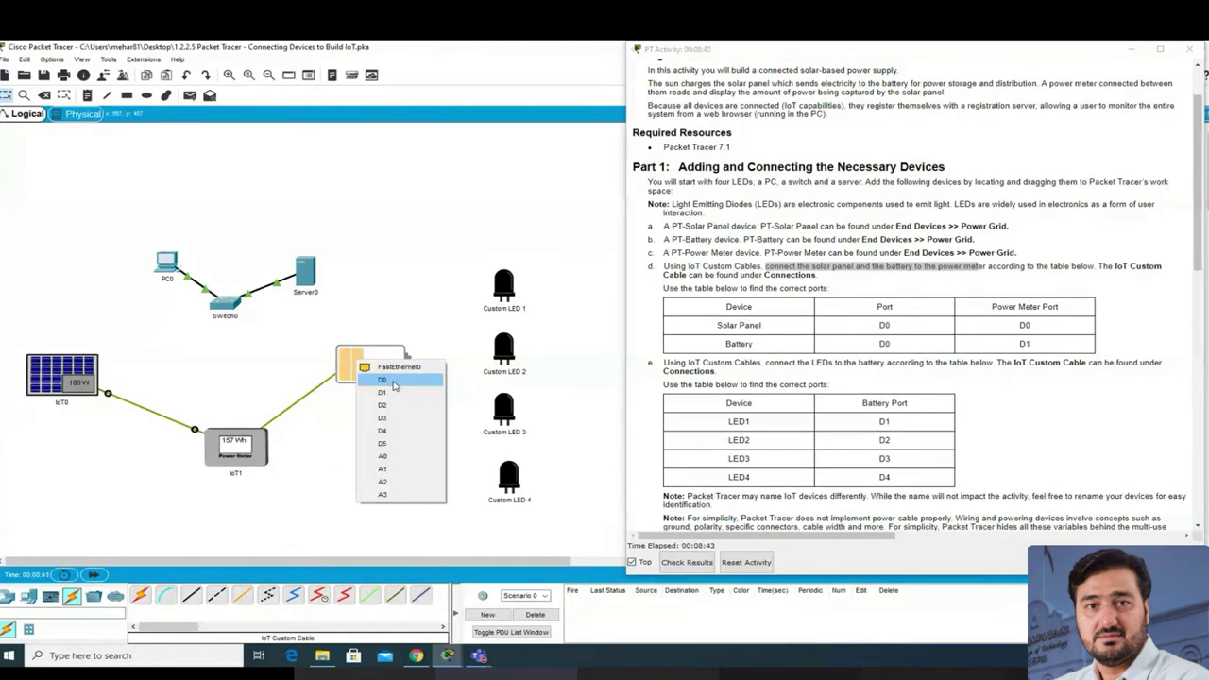
pyautogui.click(395, 381)
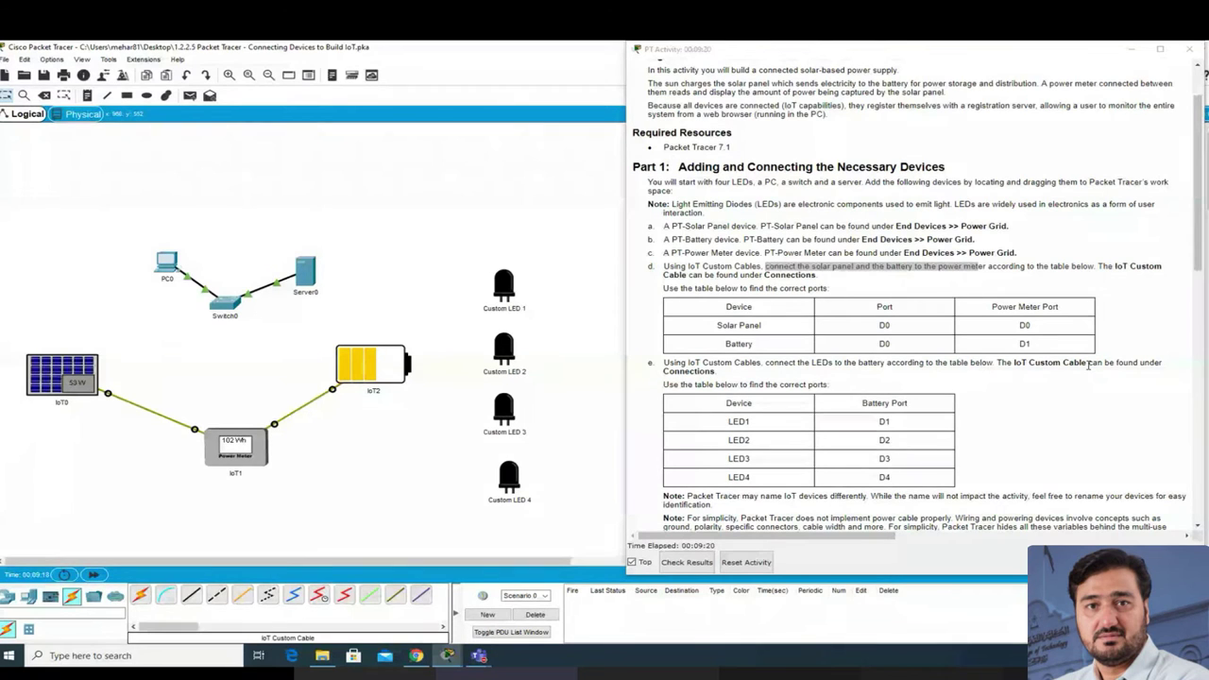
# Step: Connect Custom LED 1 and LED 2 D0 ports to battery ports D1 and D2
pyautogui.click(393, 598)
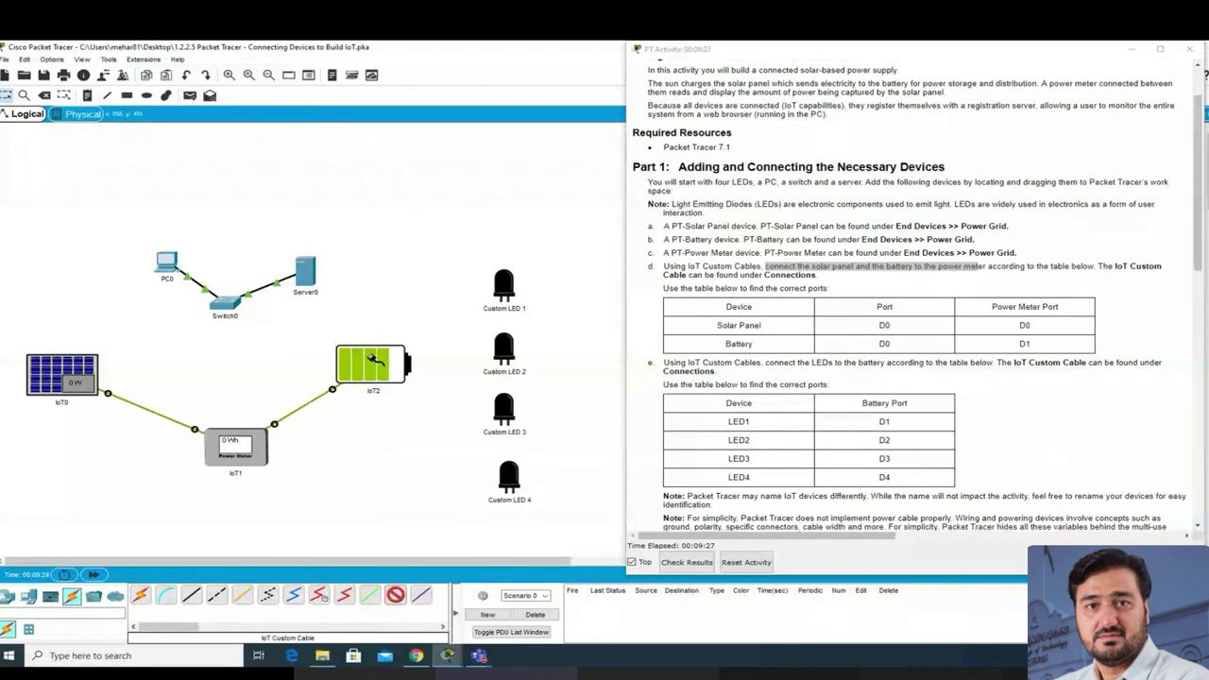
pyautogui.click(391, 351)
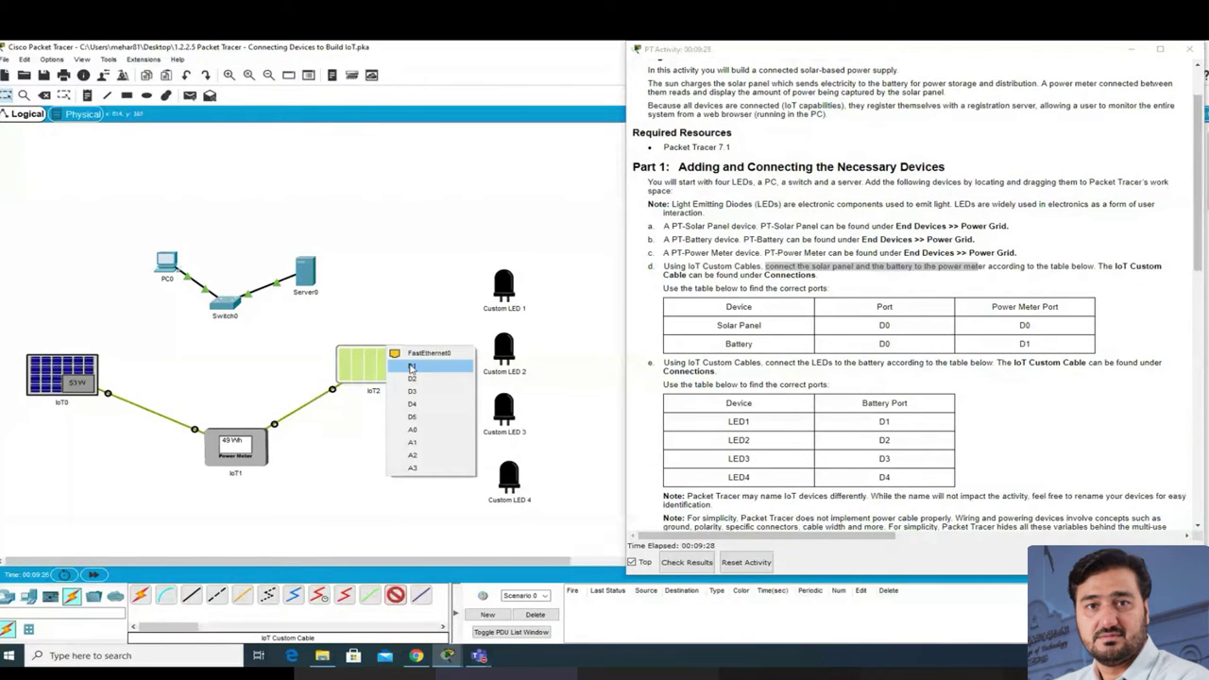
pyautogui.click(402, 366)
pyautogui.click(513, 295)
pyautogui.click(513, 293)
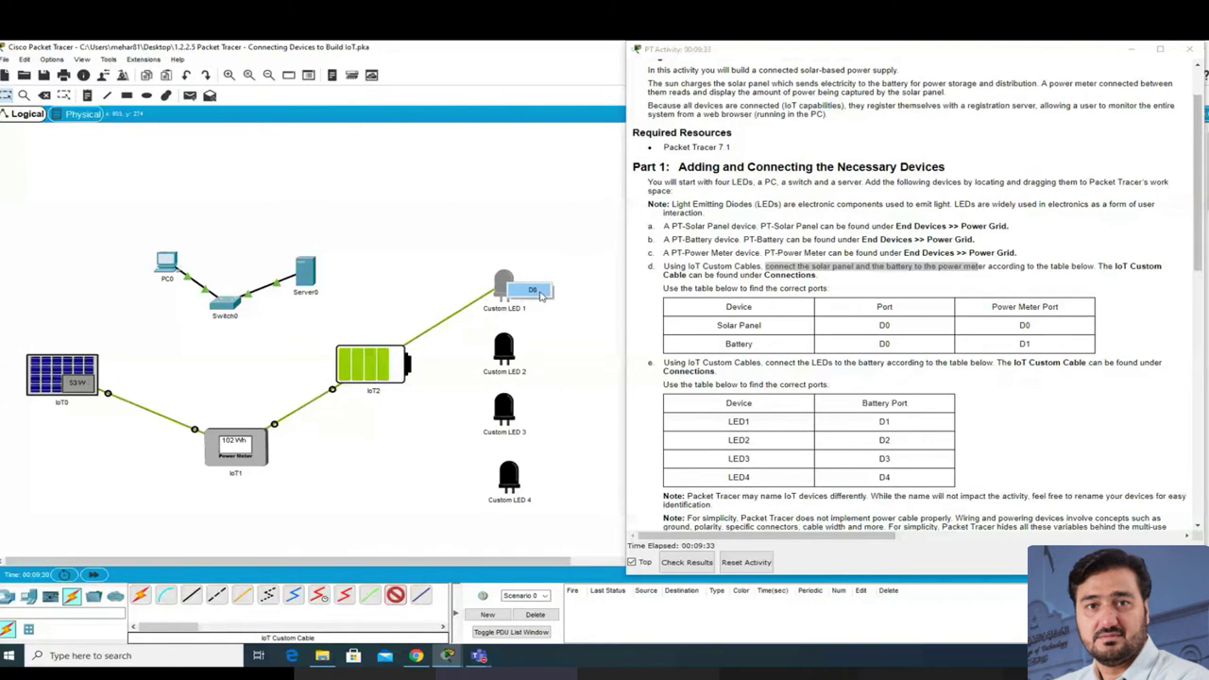
pyautogui.click(535, 293)
pyautogui.click(421, 594)
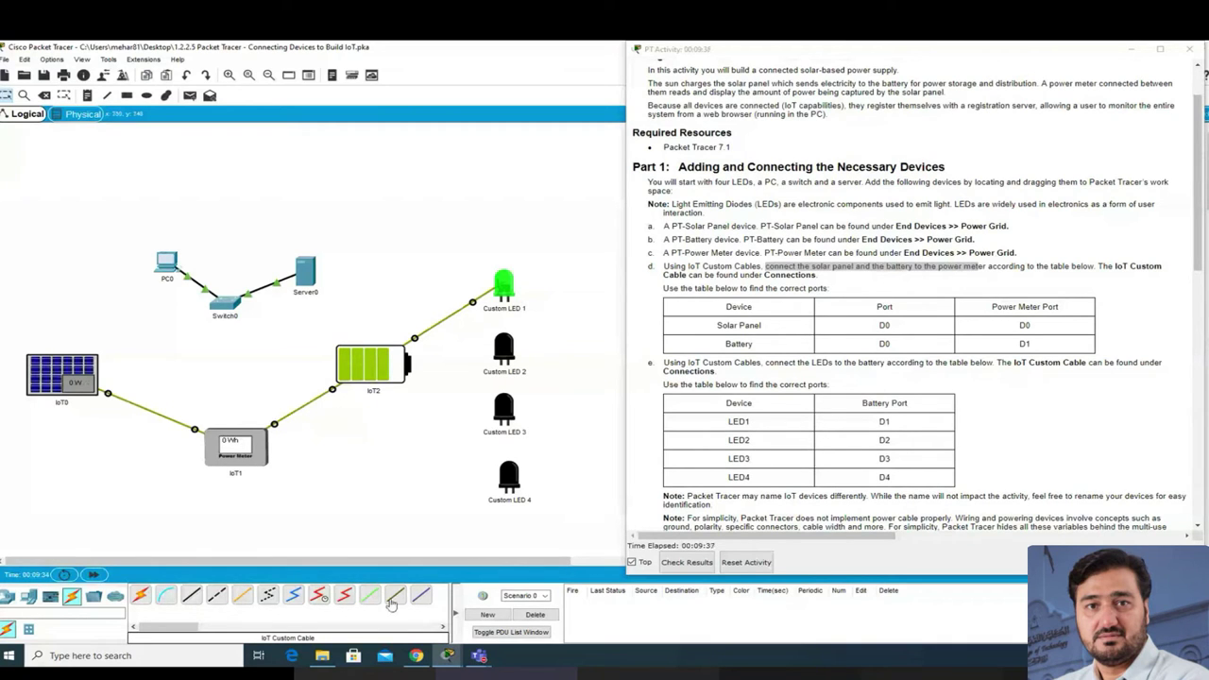
pyautogui.click(507, 357)
pyautogui.click(521, 363)
pyautogui.click(395, 374)
pyautogui.click(420, 389)
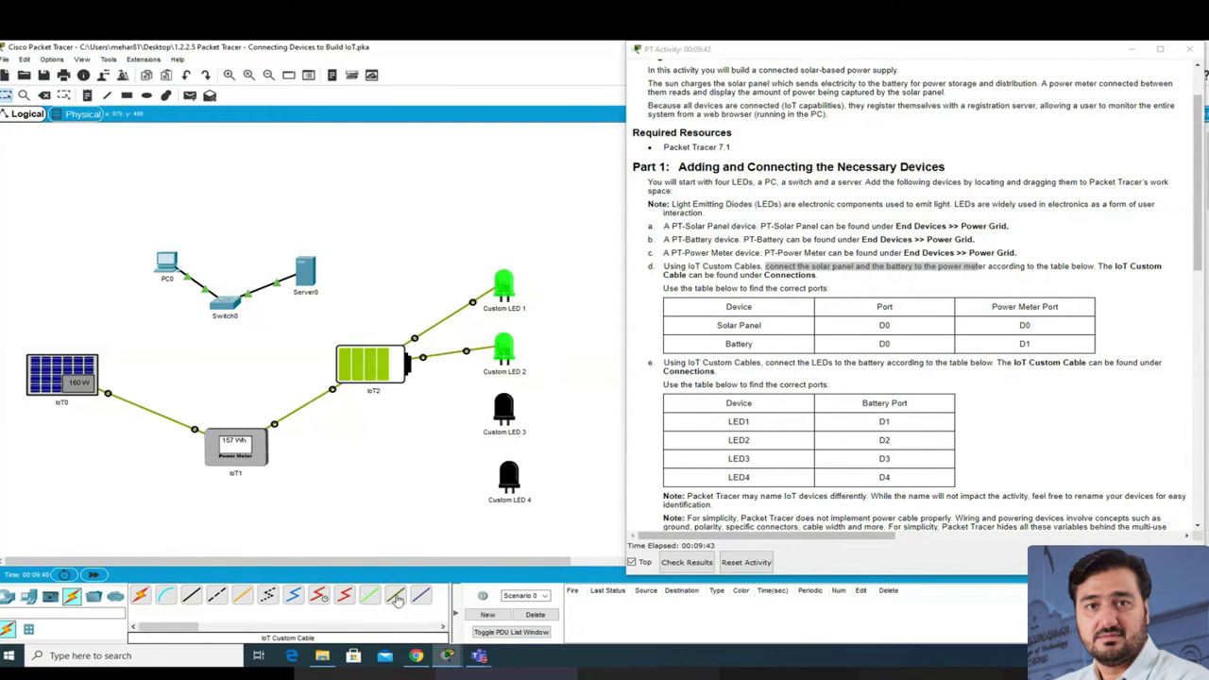
# Step: Connect Custom LED 3 and LED 4 D0 ports to battery ports D3 and D4
pyautogui.click(395, 597)
pyautogui.click(504, 408)
pyautogui.click(521, 416)
pyautogui.click(382, 370)
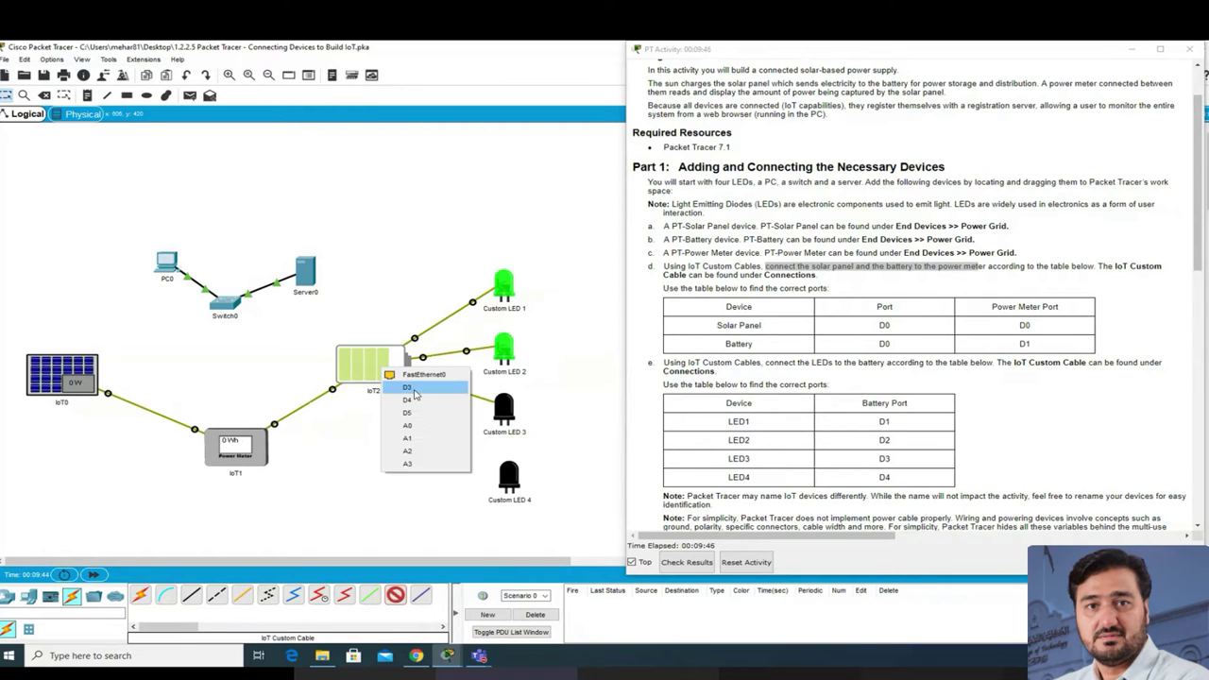
pyautogui.click(413, 390)
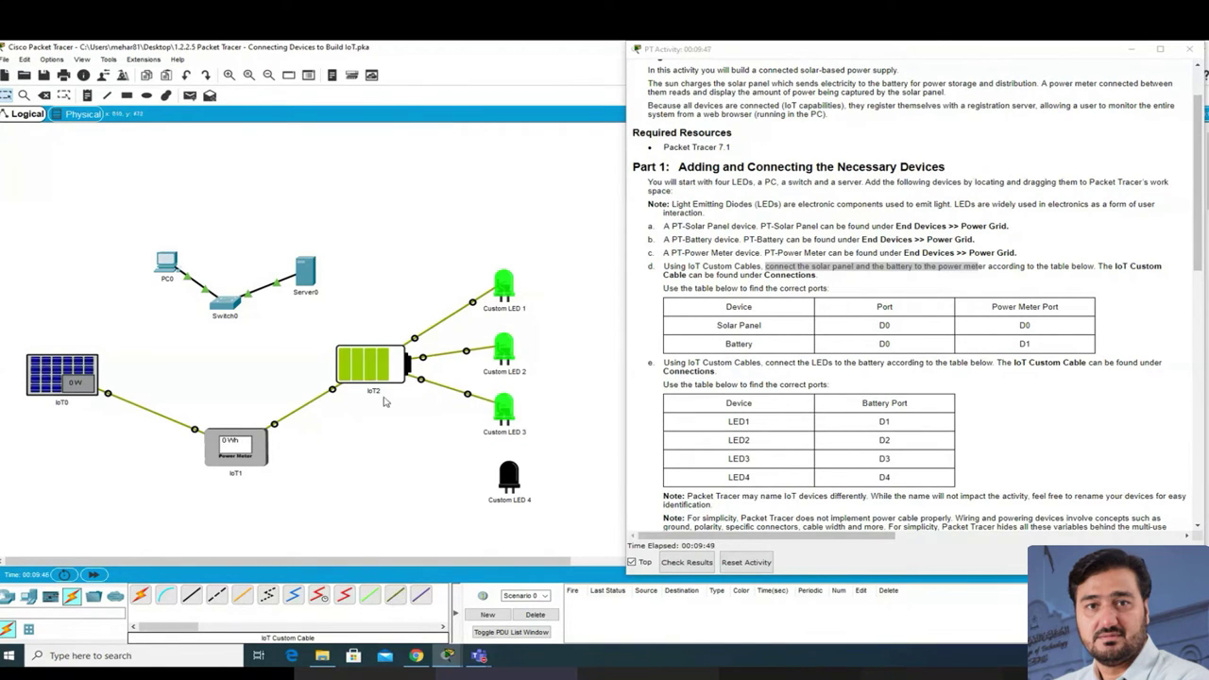
pyautogui.click(396, 599)
pyautogui.click(509, 478)
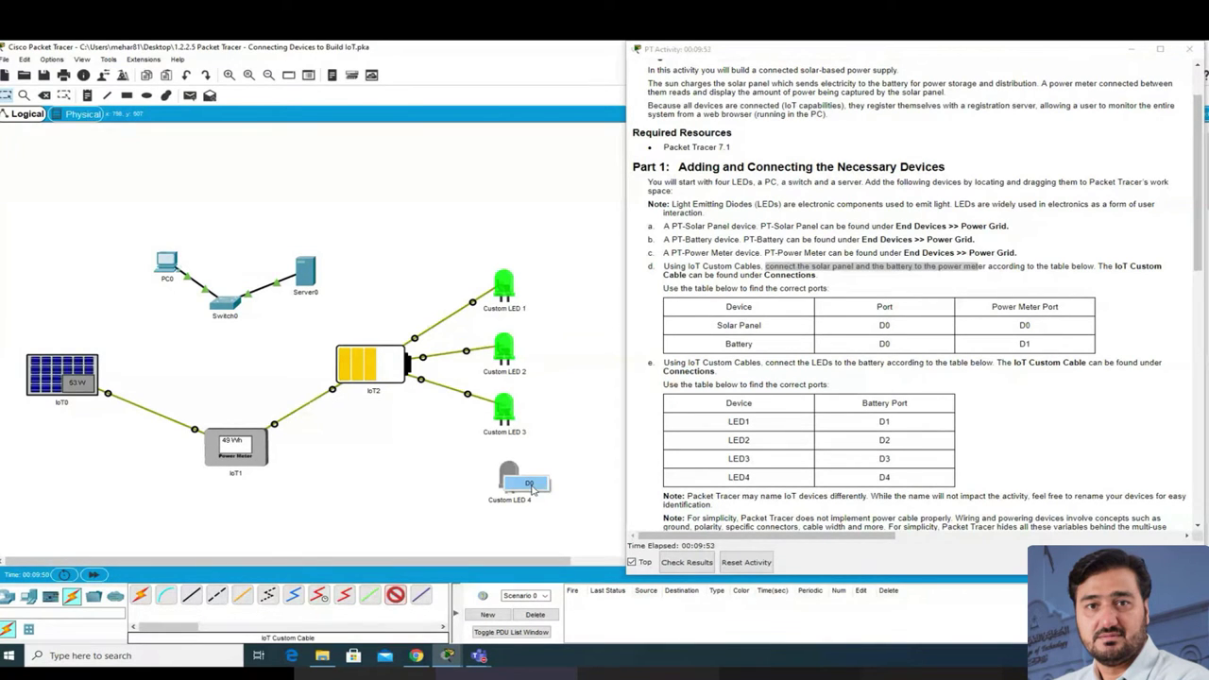
pyautogui.click(530, 484)
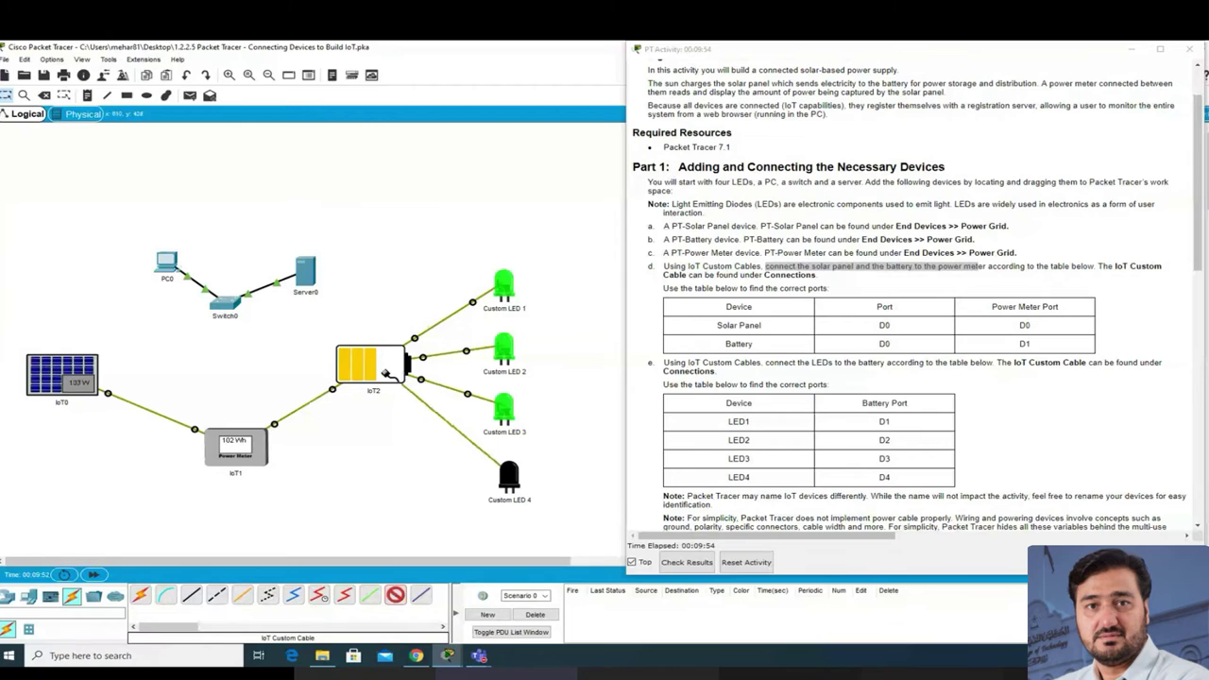
pyautogui.click(383, 372)
pyautogui.click(408, 388)
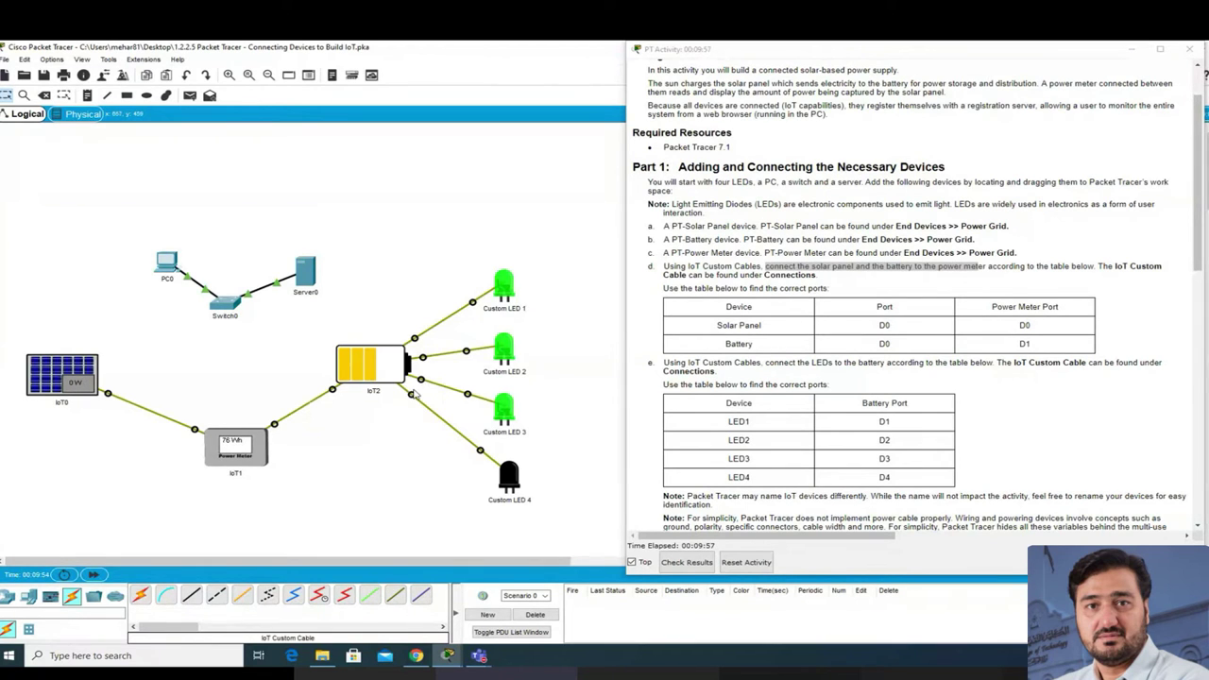
pyautogui.scroll(-1, 803, 404)
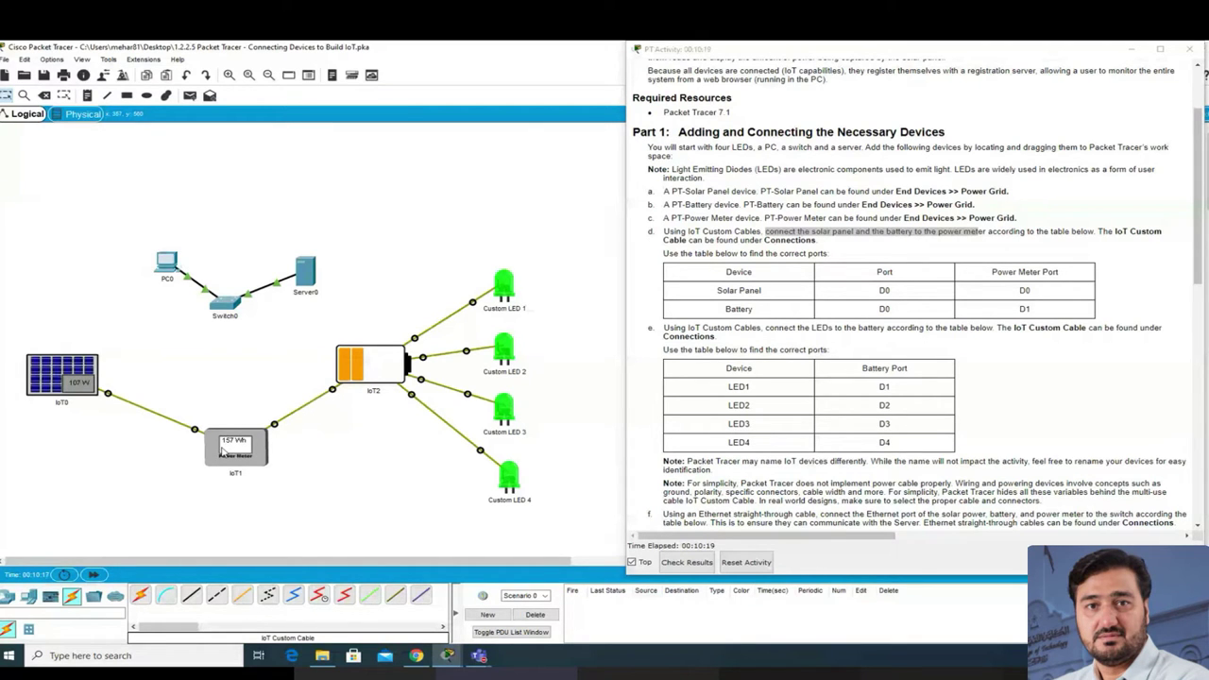
pyautogui.scroll(-2, 701, 404)
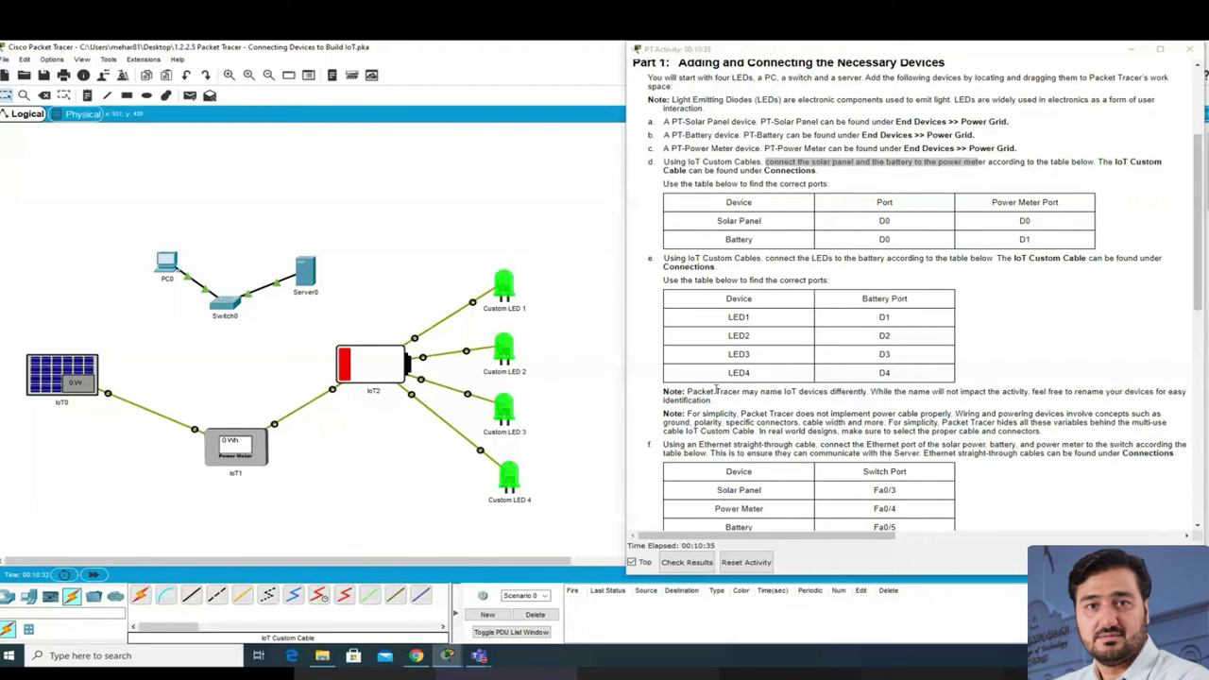
# Step: Rename IoT0 to 'Solar panel', IoT1 to 'Power Meter' and IoT2 to 'Battery'
pyautogui.click(60, 404)
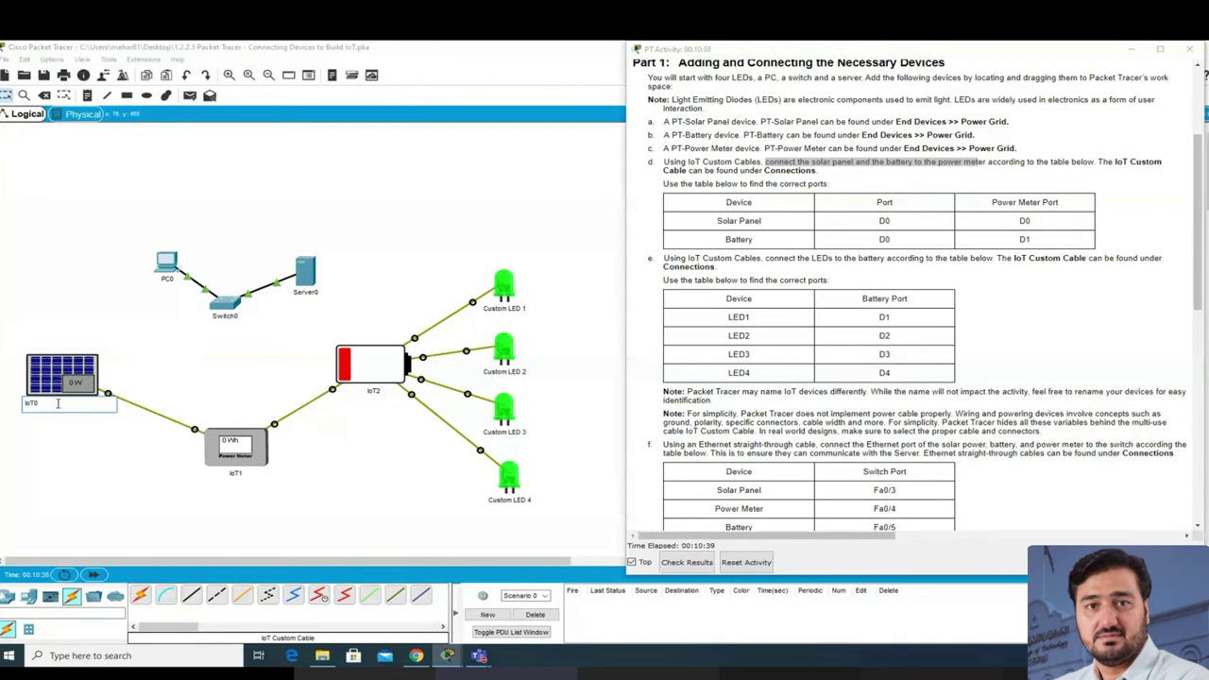
pyautogui.write('Solar panel-')
pyautogui.press('Delete')
pyautogui.press('Delete')
pyautogui.press('Delete')
pyautogui.press('Delete')
pyautogui.press('BackSpace')
pyautogui.click(234, 474)
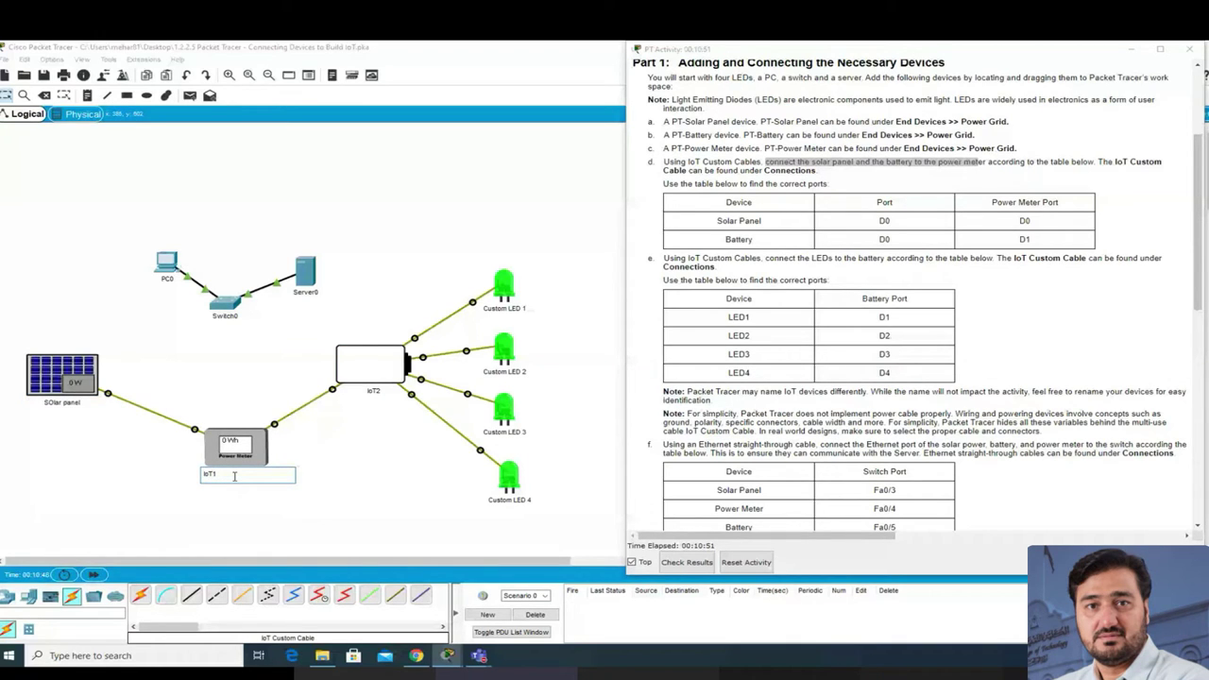
pyautogui.write('Power Meter')
pyautogui.click(372, 391)
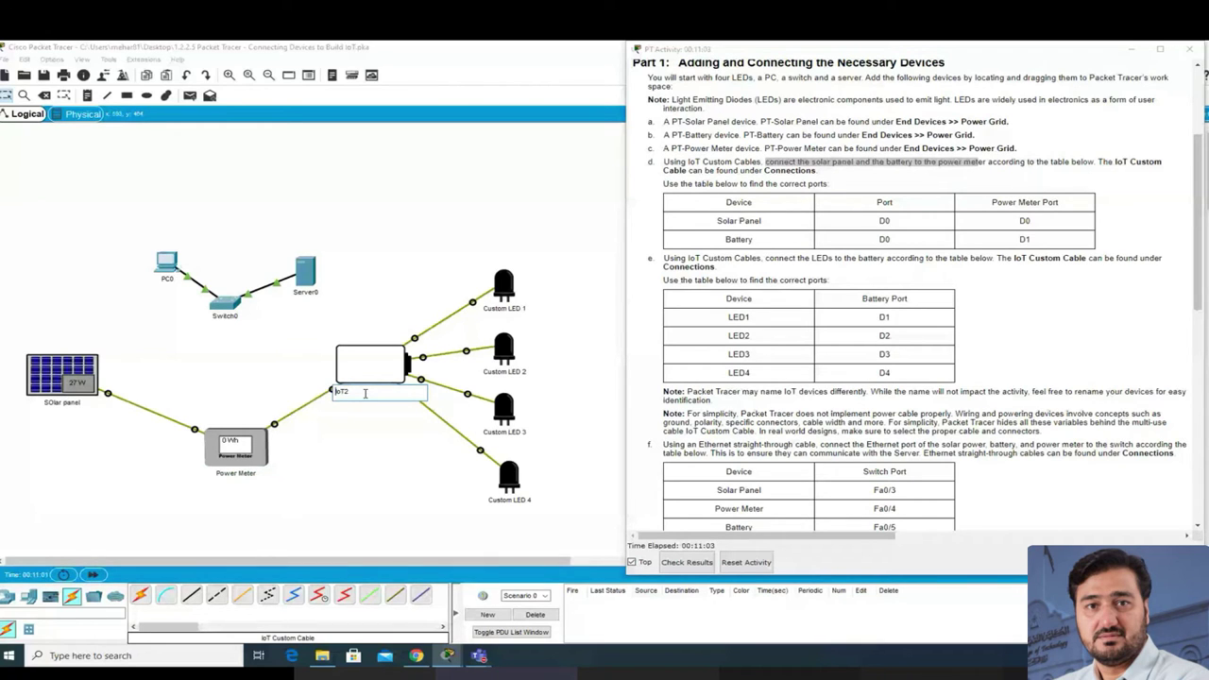
pyautogui.moveTo(365, 393); pyautogui.dragTo(280, 398)
pyautogui.write('Ba')
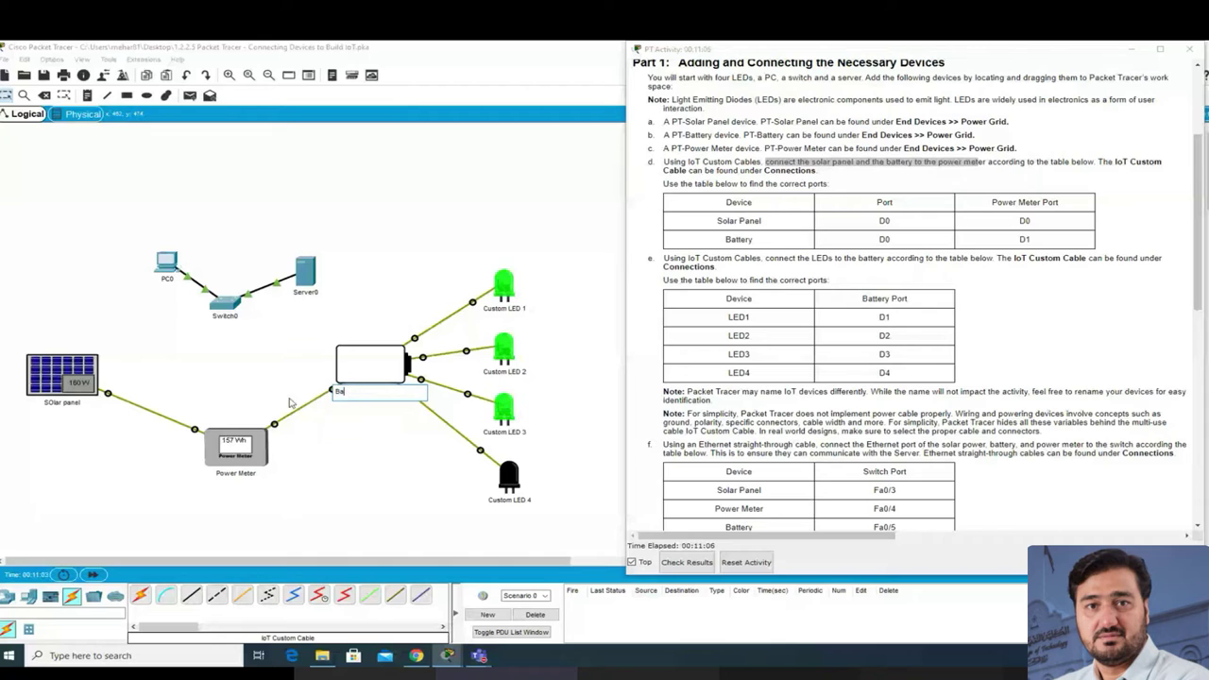
pyautogui.write('ttery')
pyautogui.press('Return')
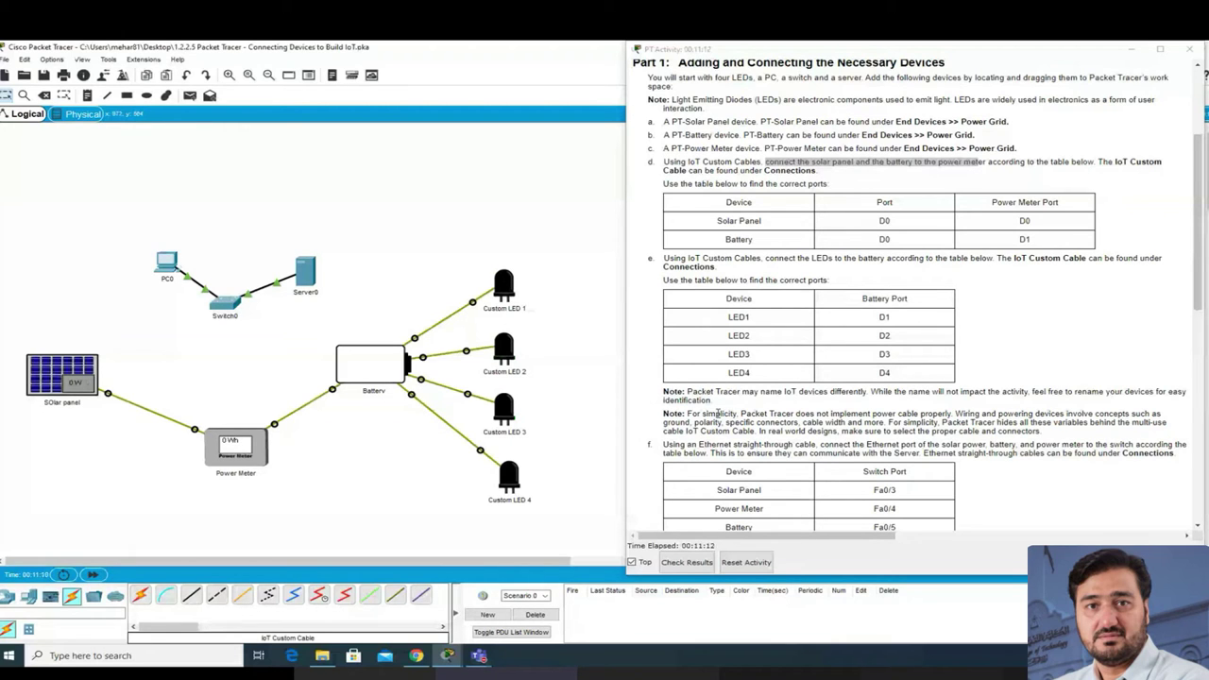
pyautogui.scroll(-1, 821, 417)
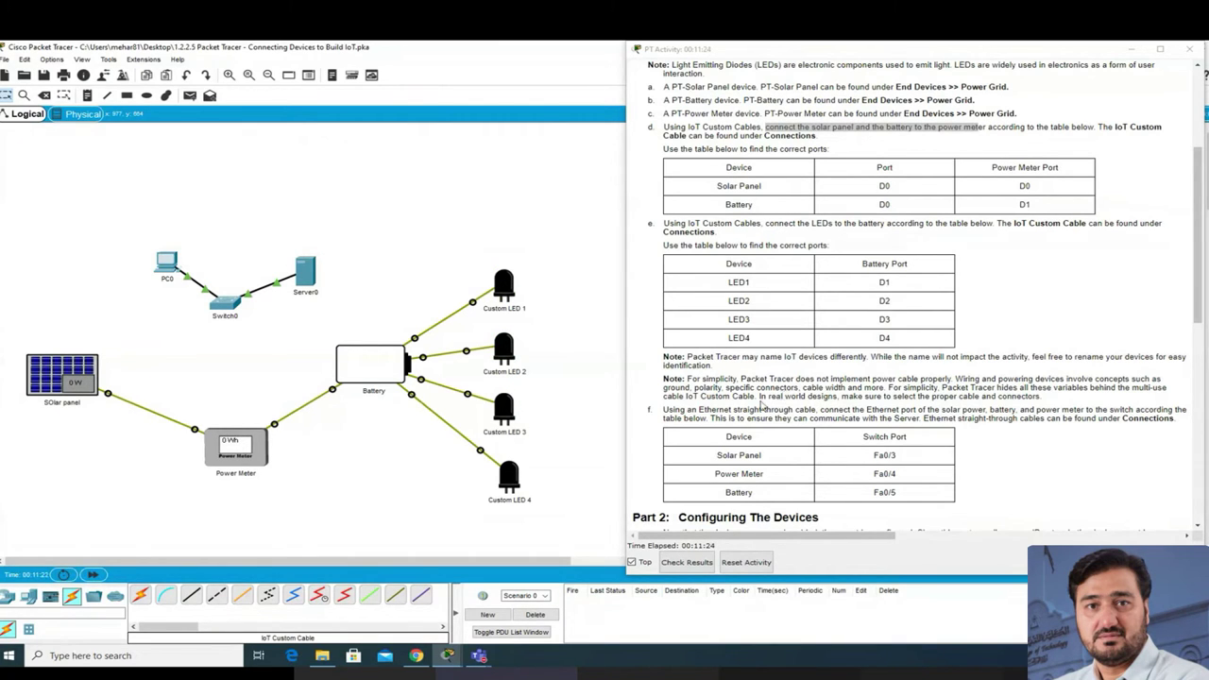
pyautogui.scroll(-2, 765, 401)
pyautogui.scroll(-1, 768, 400)
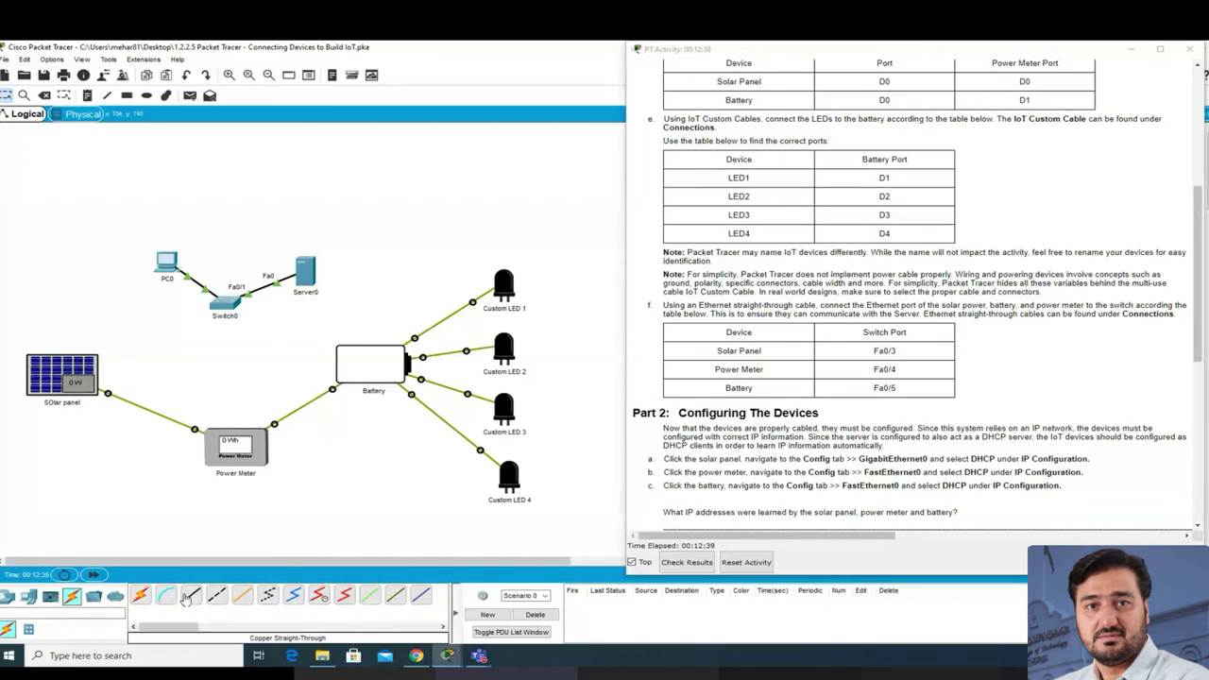
# Step: Cable solar panel Gig0 to Switch0 Fa0/3 and Power Meter Fa0 to Fa0/4
pyautogui.click(191, 595)
pyautogui.click(106, 357)
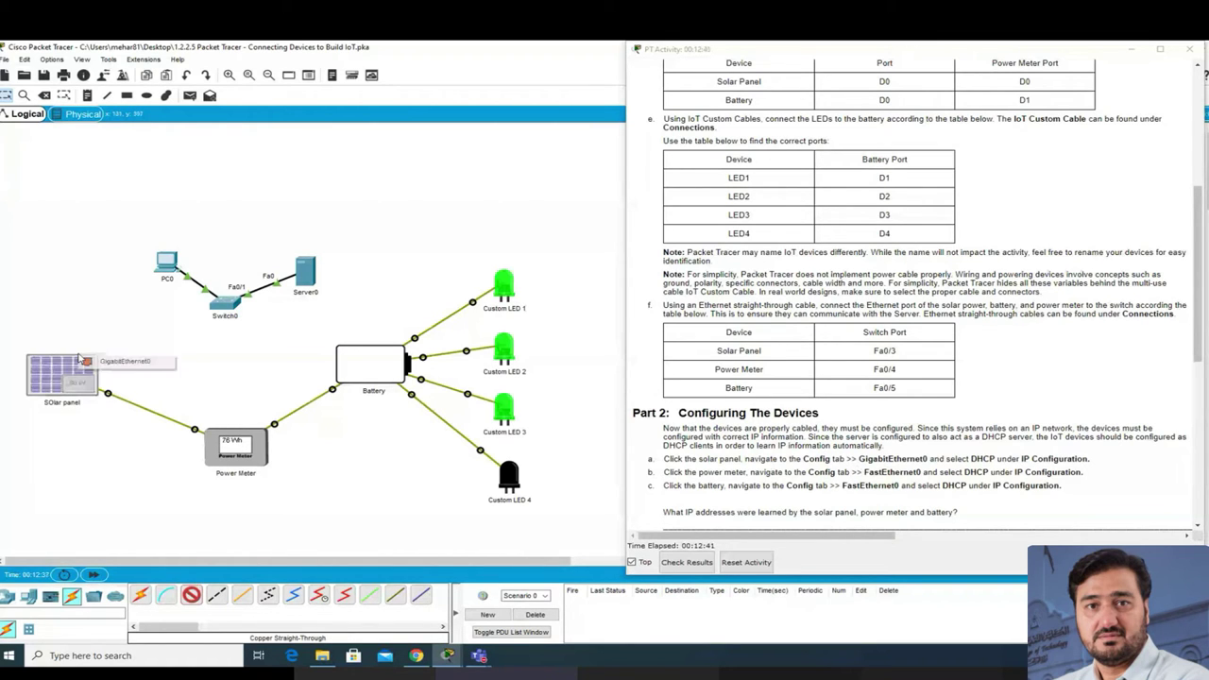
pyautogui.click(120, 363)
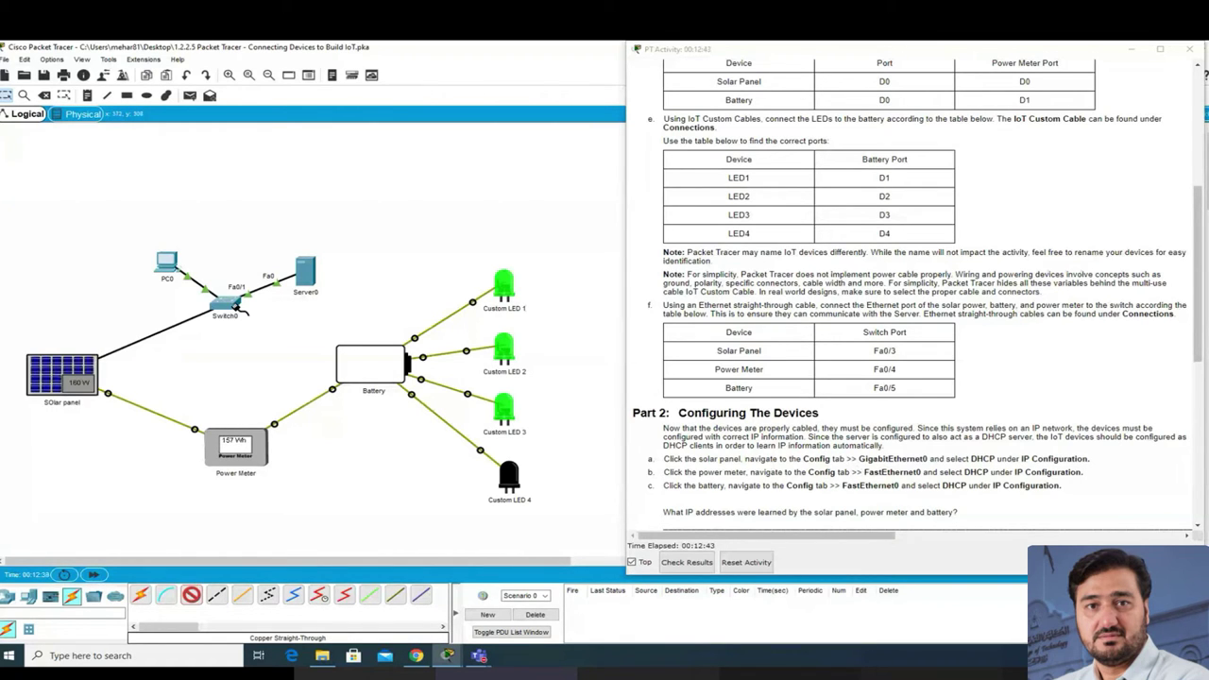
pyautogui.click(222, 305)
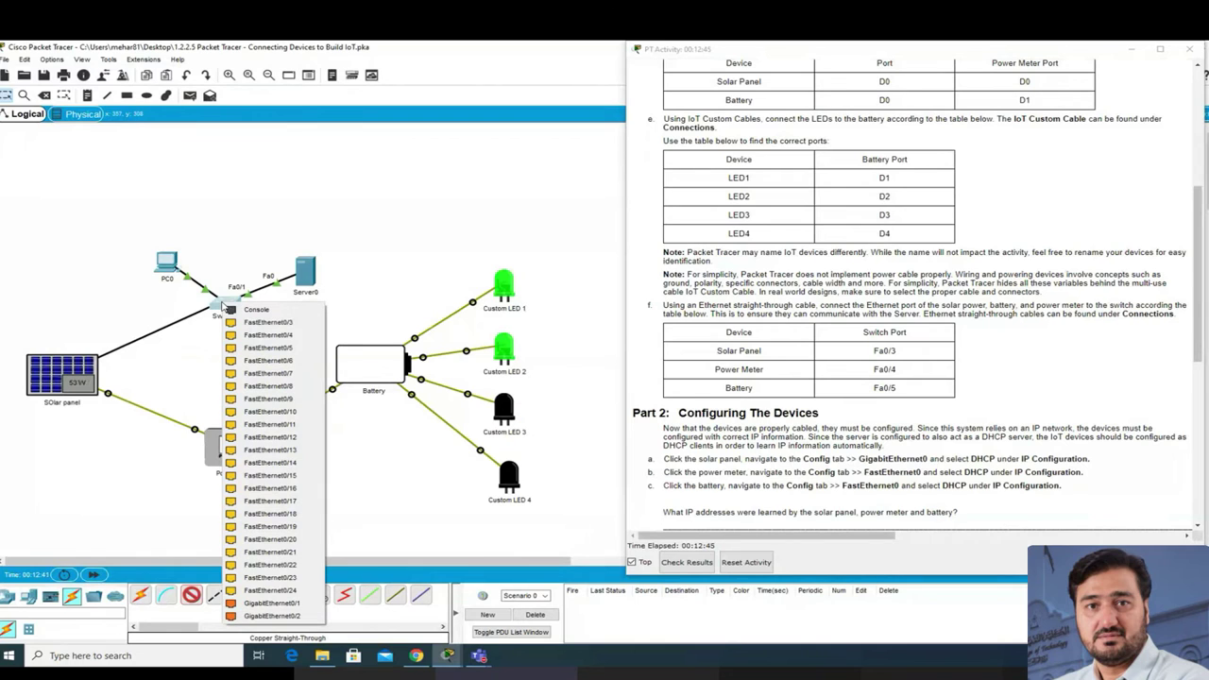
pyautogui.click(296, 323)
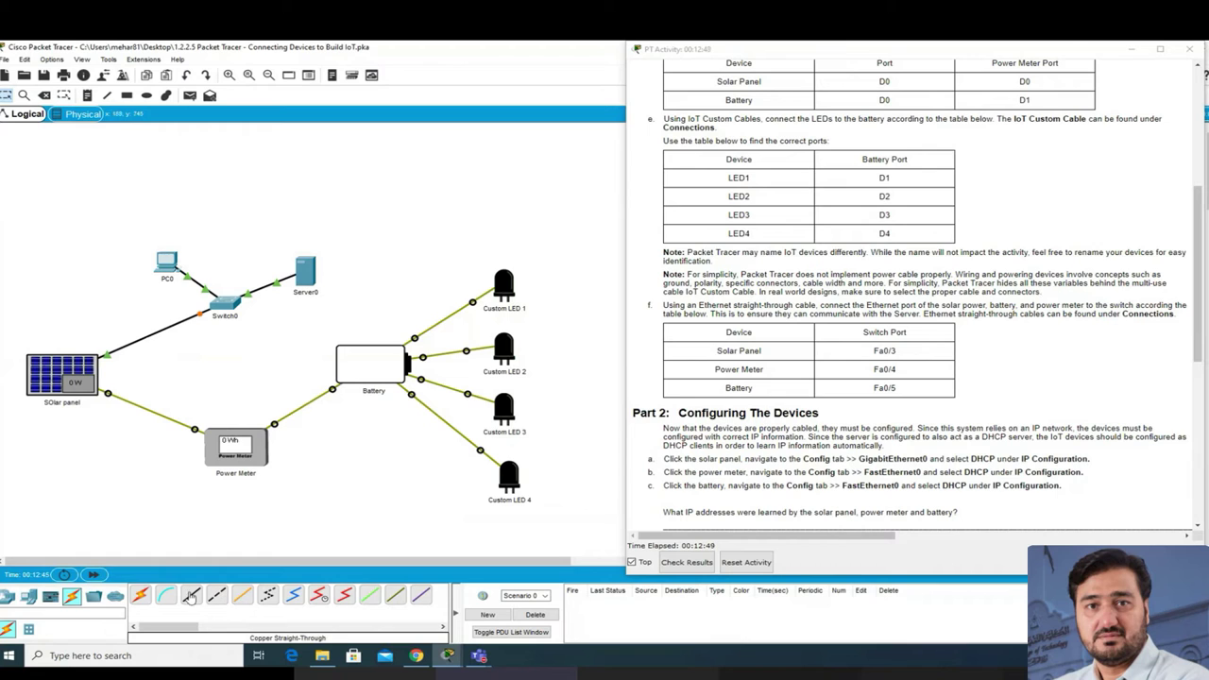
pyautogui.click(191, 597)
pyautogui.click(255, 437)
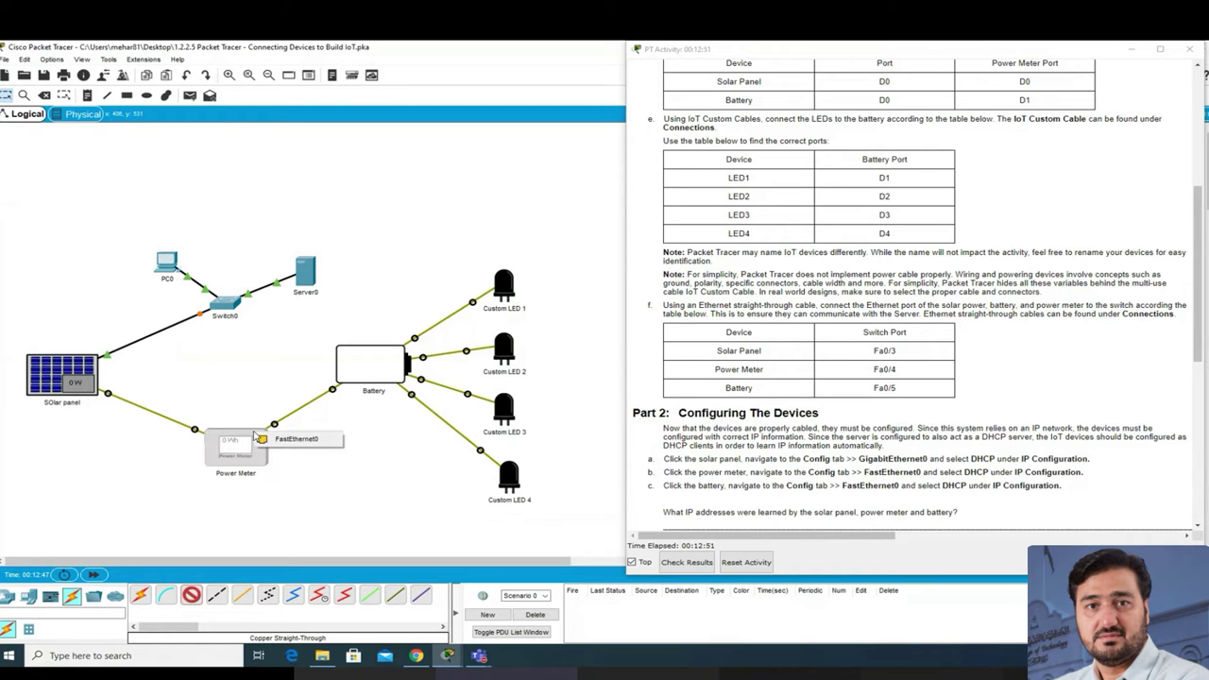
pyautogui.click(294, 439)
pyautogui.click(232, 304)
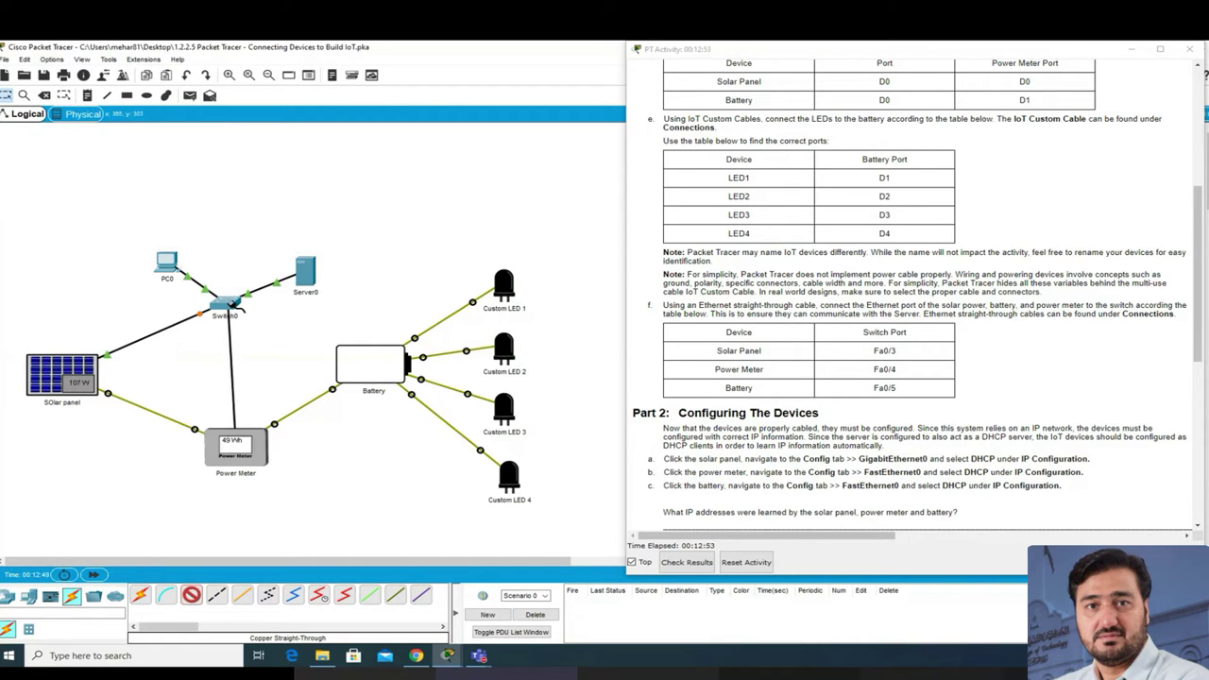
pyautogui.click(234, 304)
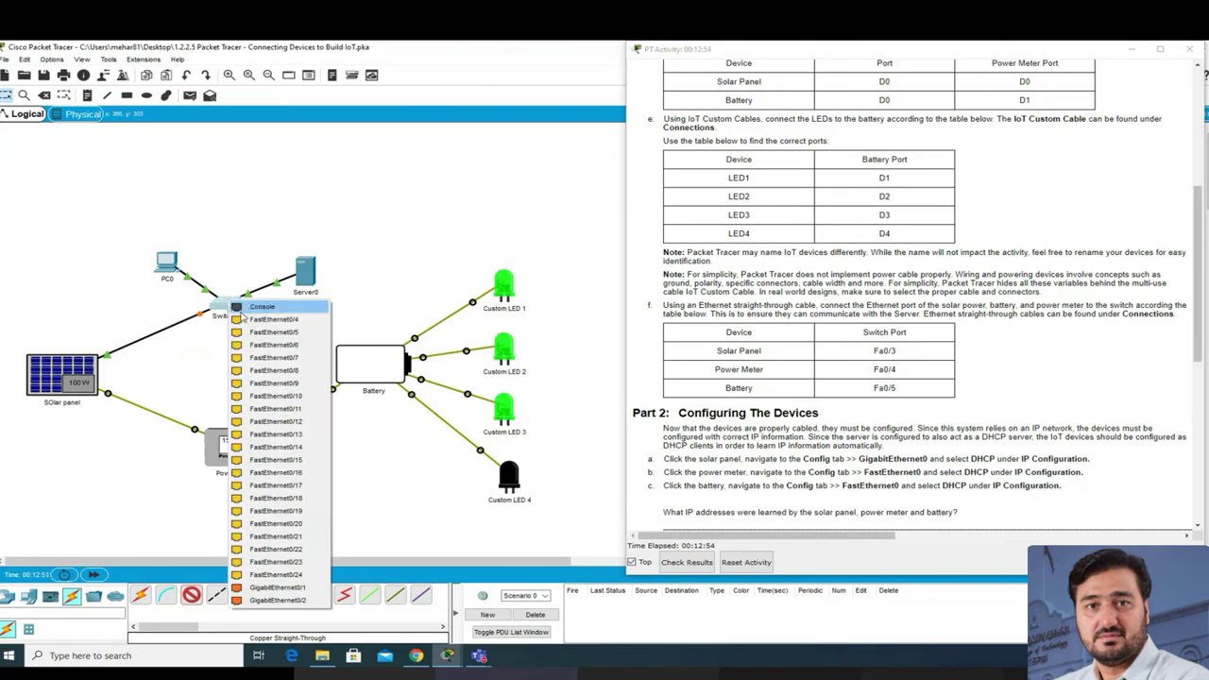
pyautogui.click(259, 346)
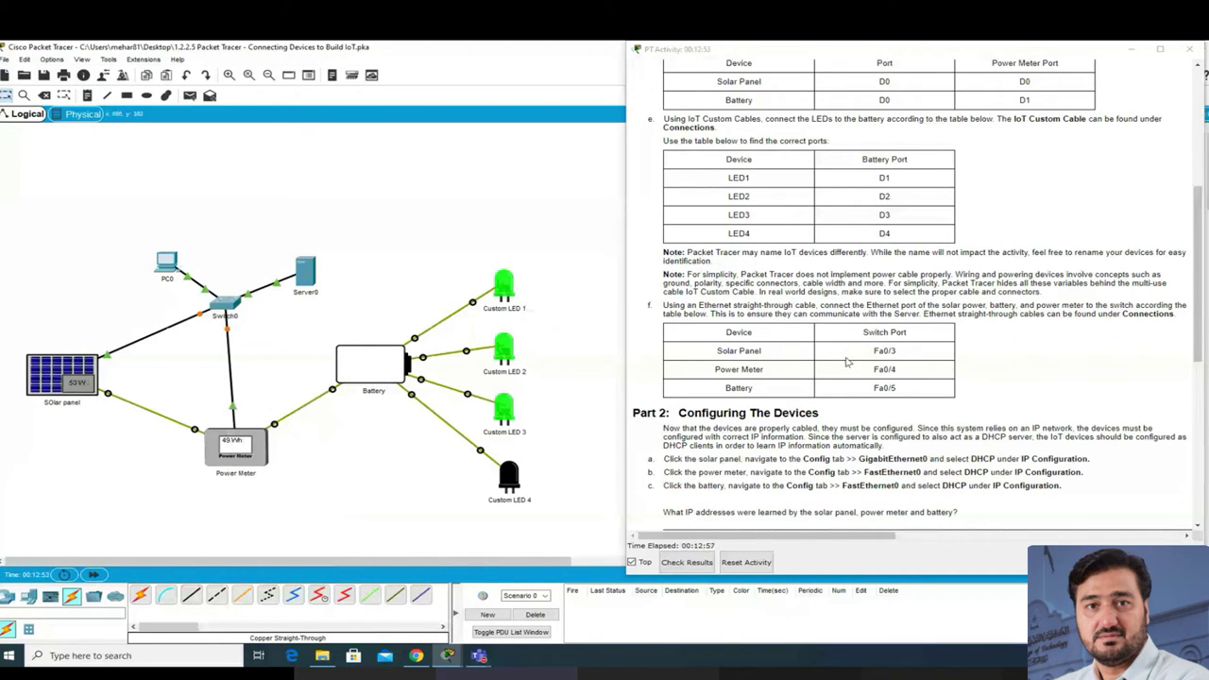
# Step: Cable the Battery's Fa0 port to Switch0 Fa0/5 with straight-through copper
pyautogui.click(196, 599)
pyautogui.click(366, 356)
pyautogui.click(392, 360)
pyautogui.click(230, 304)
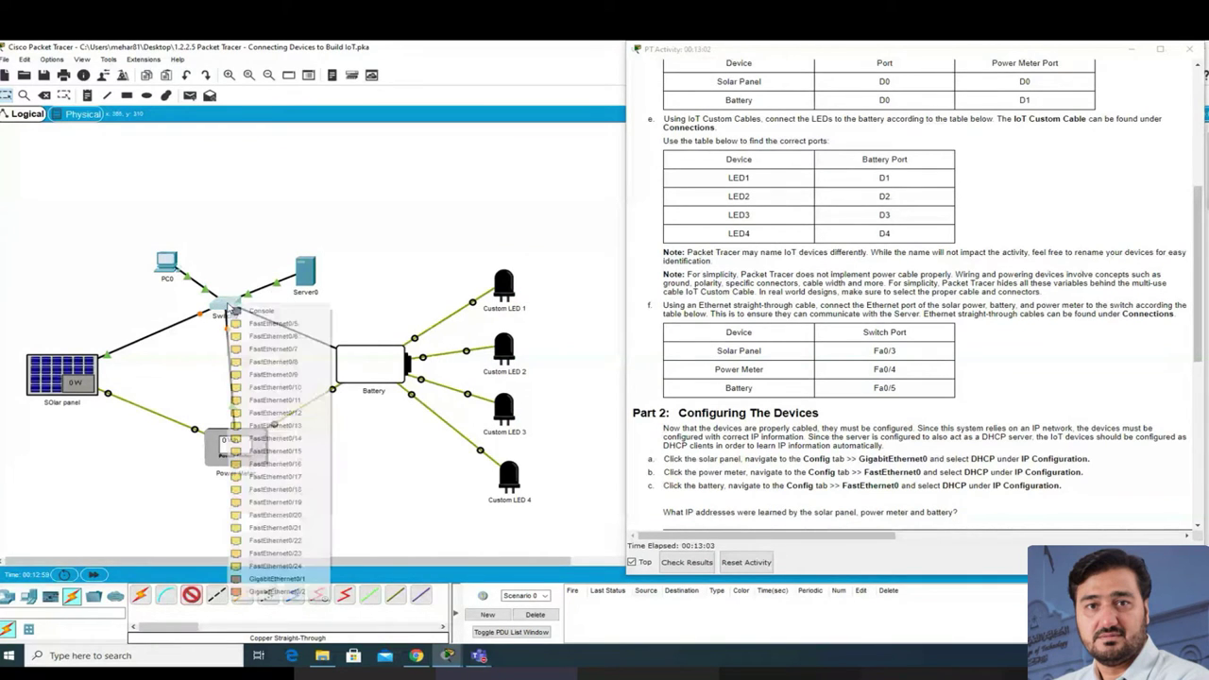
pyautogui.click(289, 326)
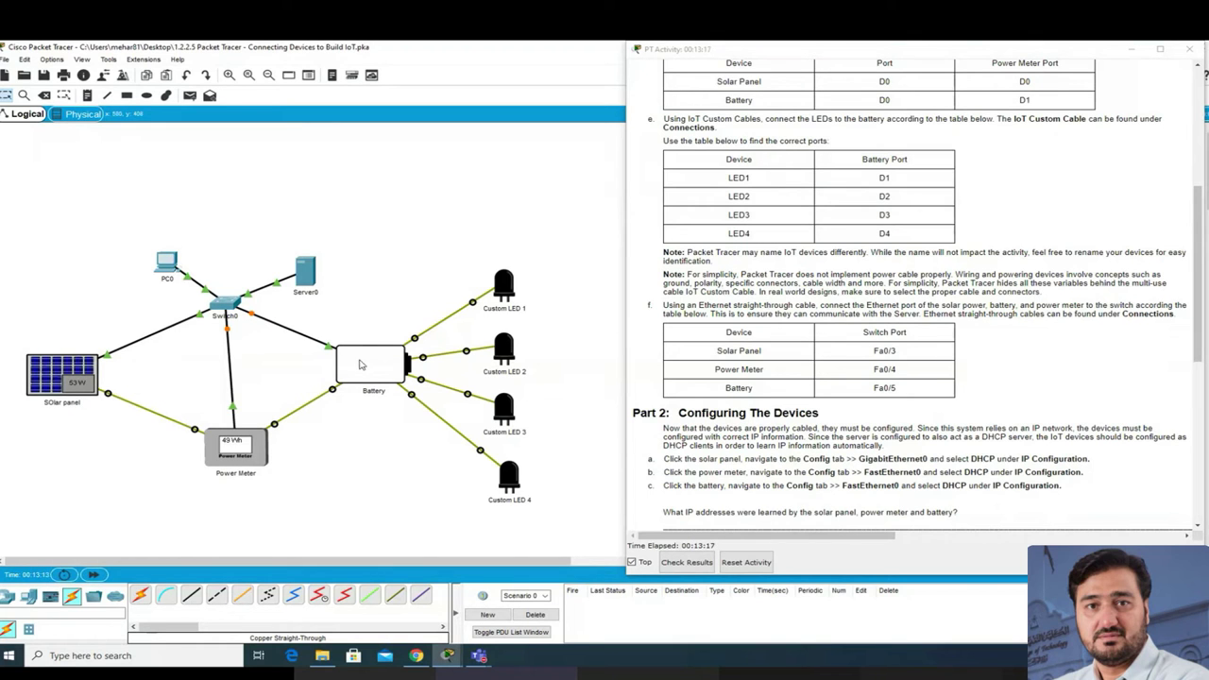
# Step: Move PC0 up and to the left of Switch0
pyautogui.moveTo(175, 260); pyautogui.dragTo(107, 170)
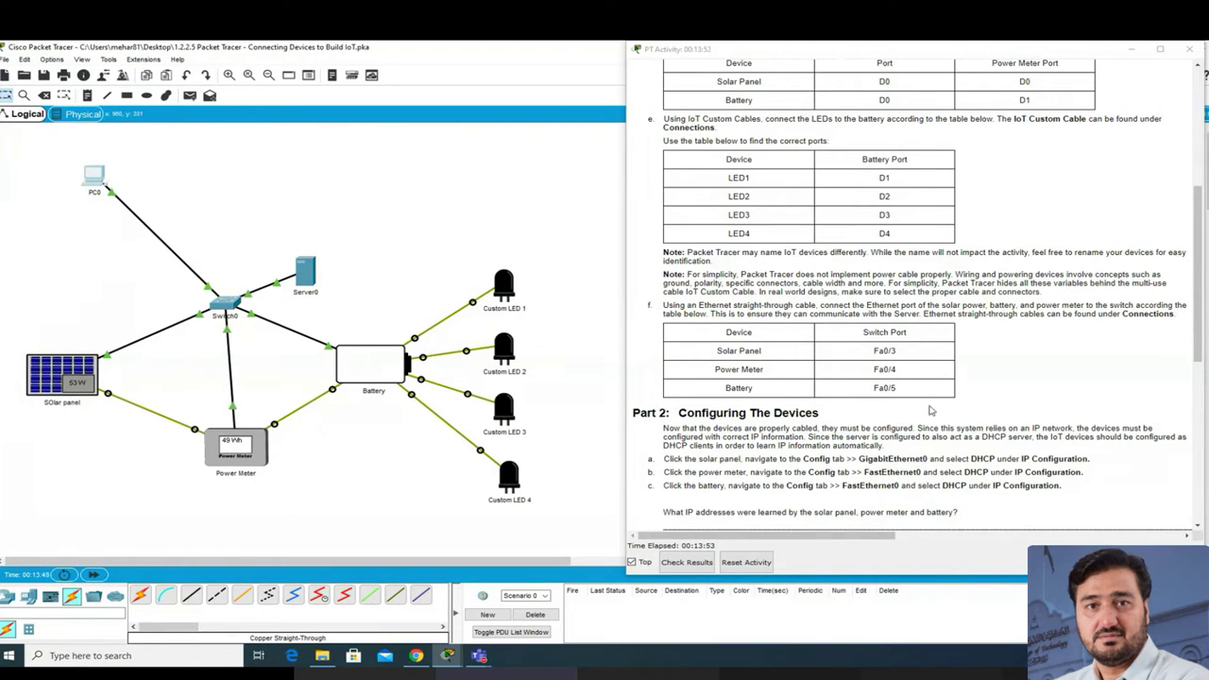
pyautogui.scroll(-1, 905, 401)
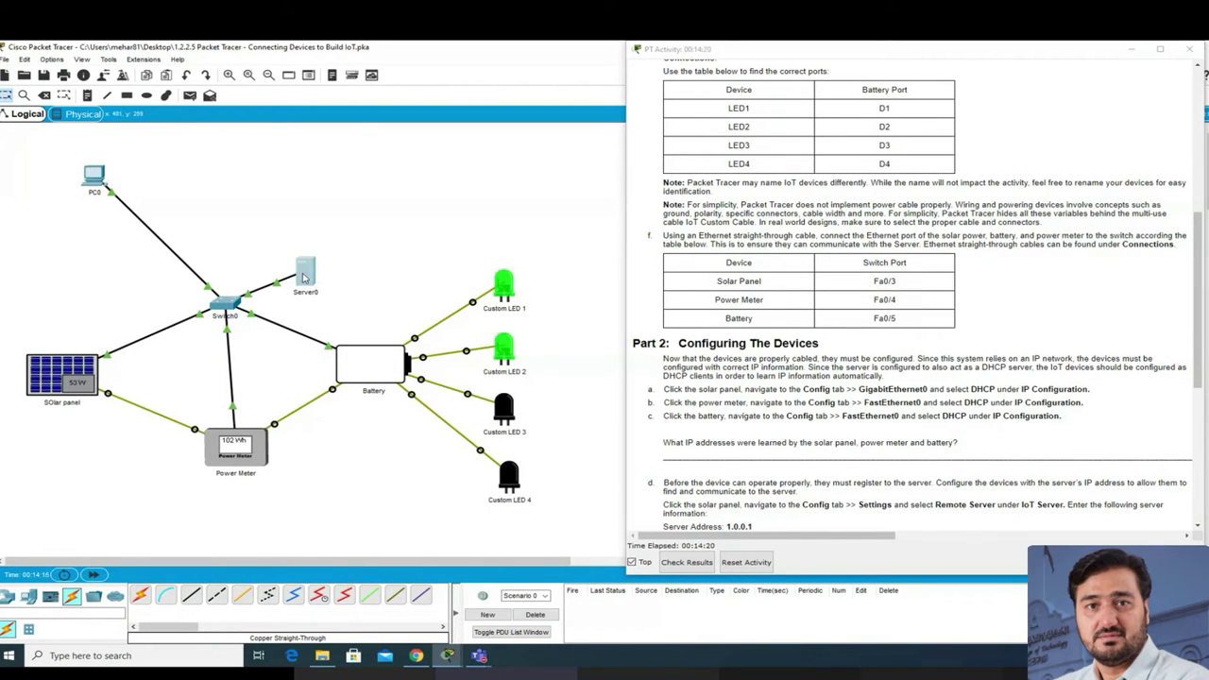
pyautogui.click(305, 274)
pyautogui.moveTo(525, 170); pyautogui.dragTo(328, 149)
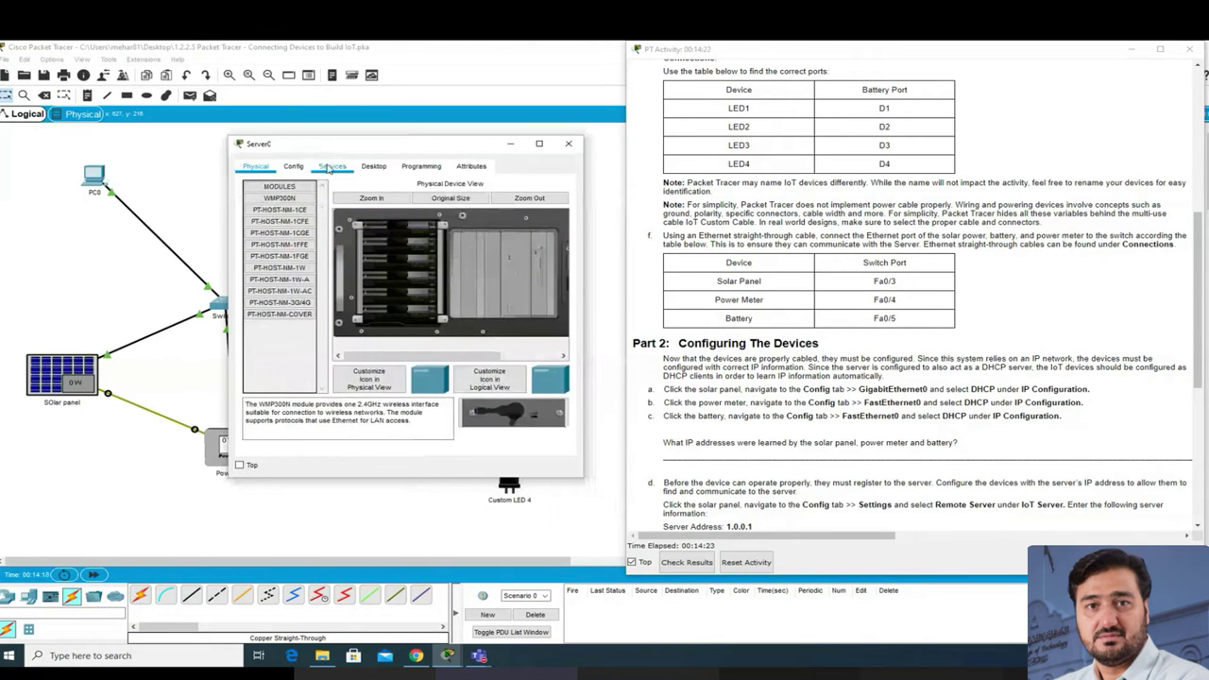
pyautogui.click(331, 167)
pyautogui.click(278, 207)
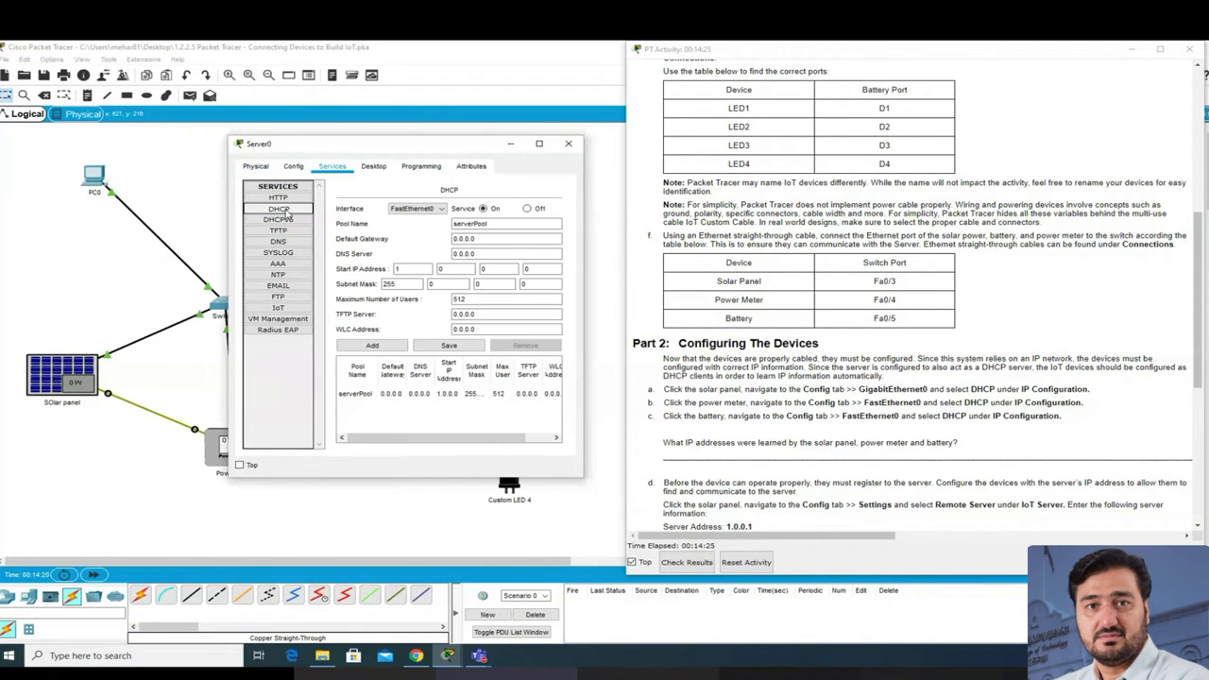
pyautogui.click(367, 395)
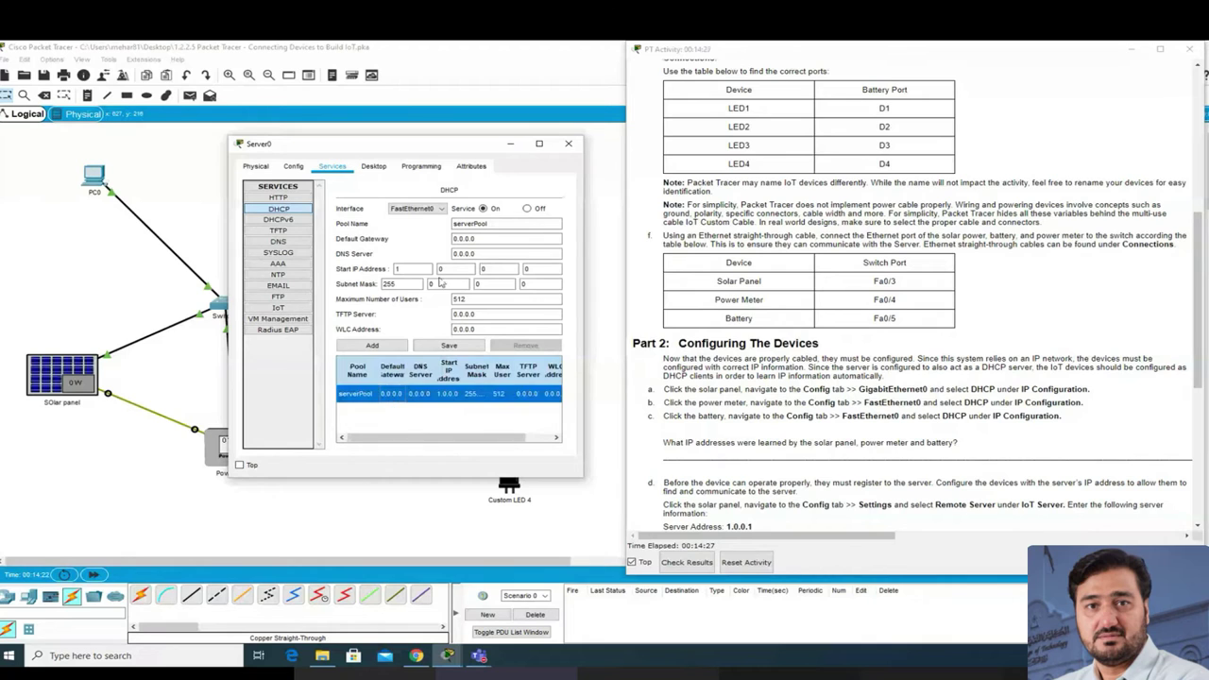
pyautogui.click(569, 144)
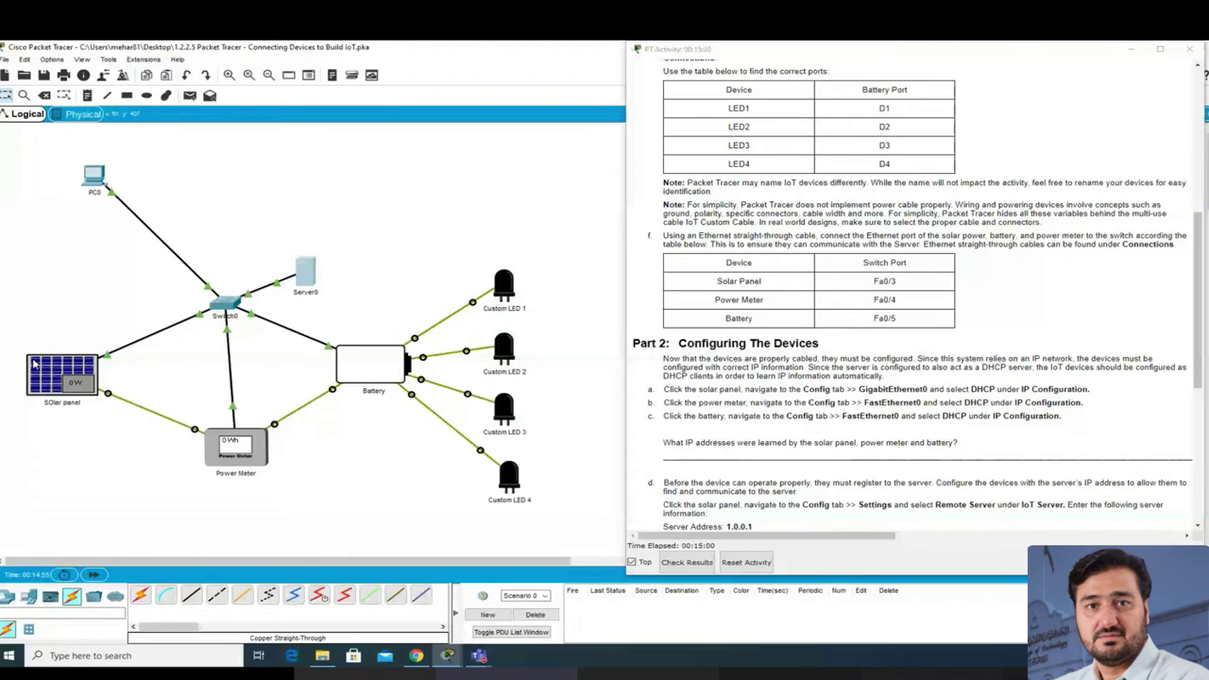
# Step: Check the solar panel's port information on the workspace
pyautogui.moveTo(35, 369)
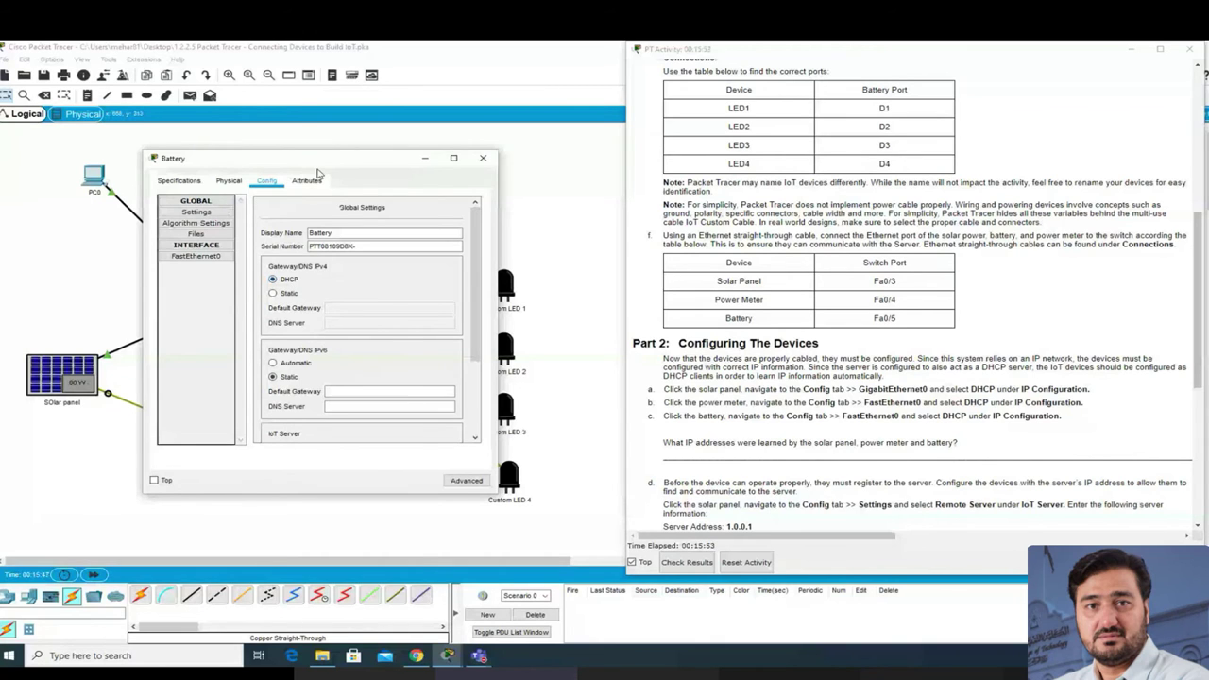
# Step: Set Battery FastEthernet0 to DHCP, getting 1.0.0.5/255.0.0.0, then close the window
pyautogui.moveTo(319, 173); pyautogui.dragTo(238, 312)
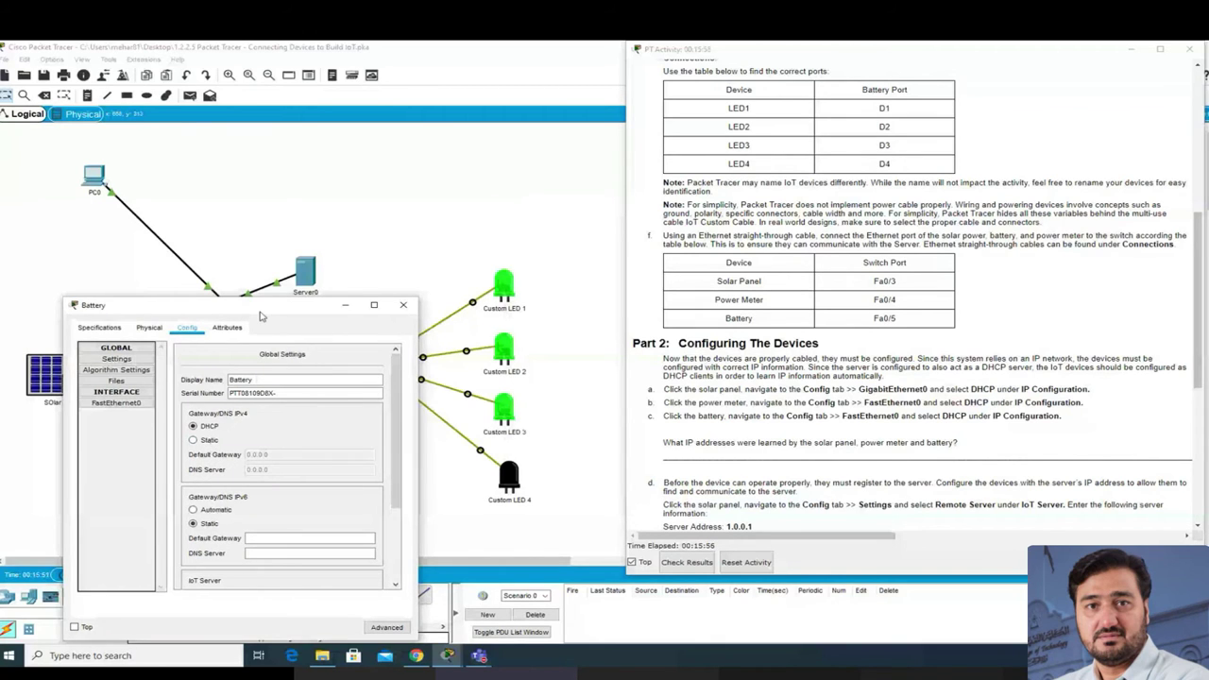
pyautogui.moveTo(261, 311); pyautogui.dragTo(367, 159)
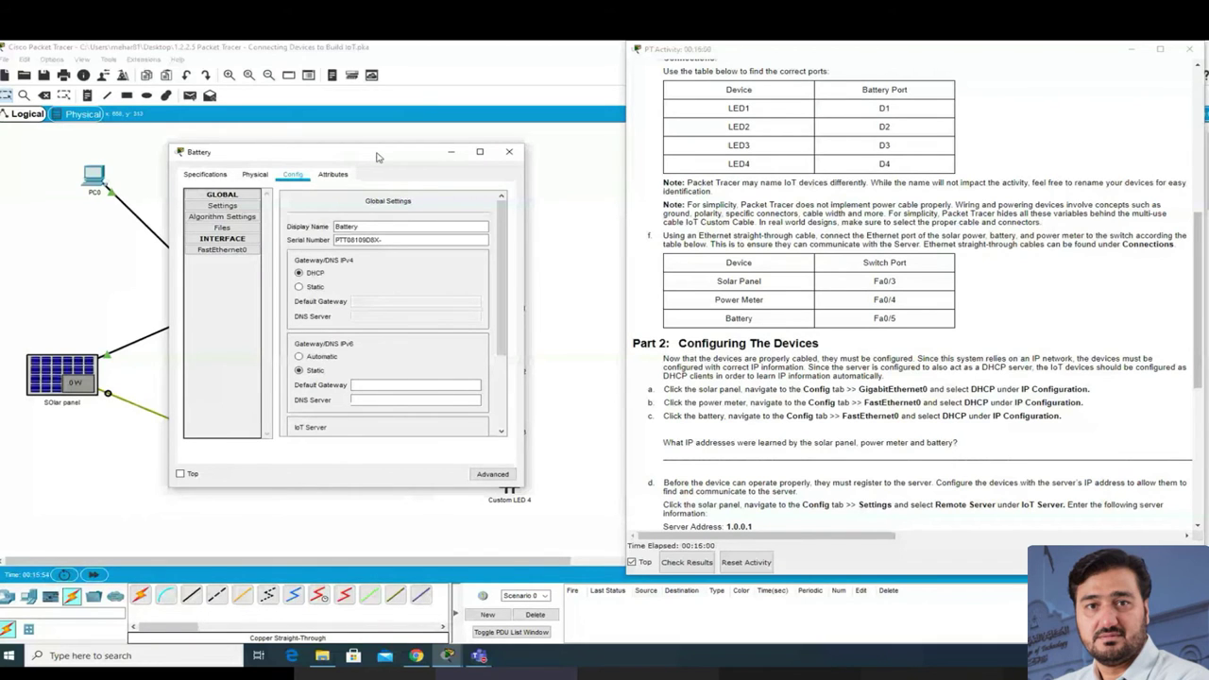
pyautogui.moveTo(376, 157); pyautogui.dragTo(364, 257)
pyautogui.click(227, 350)
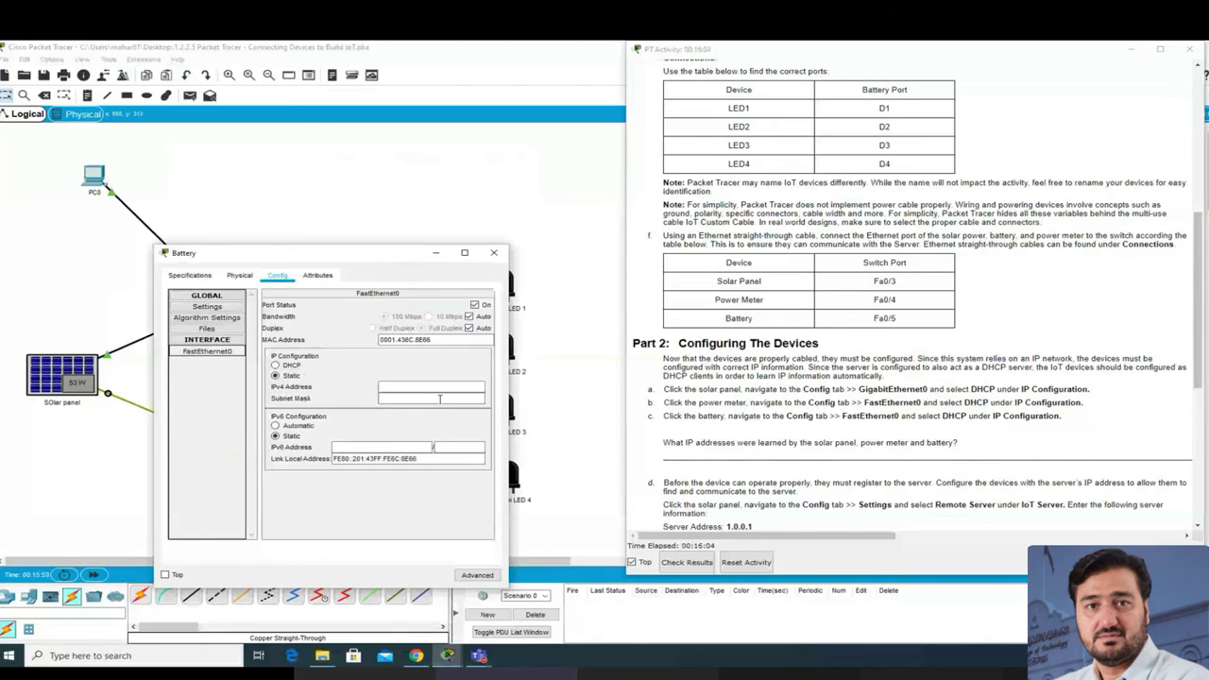
pyautogui.click(293, 369)
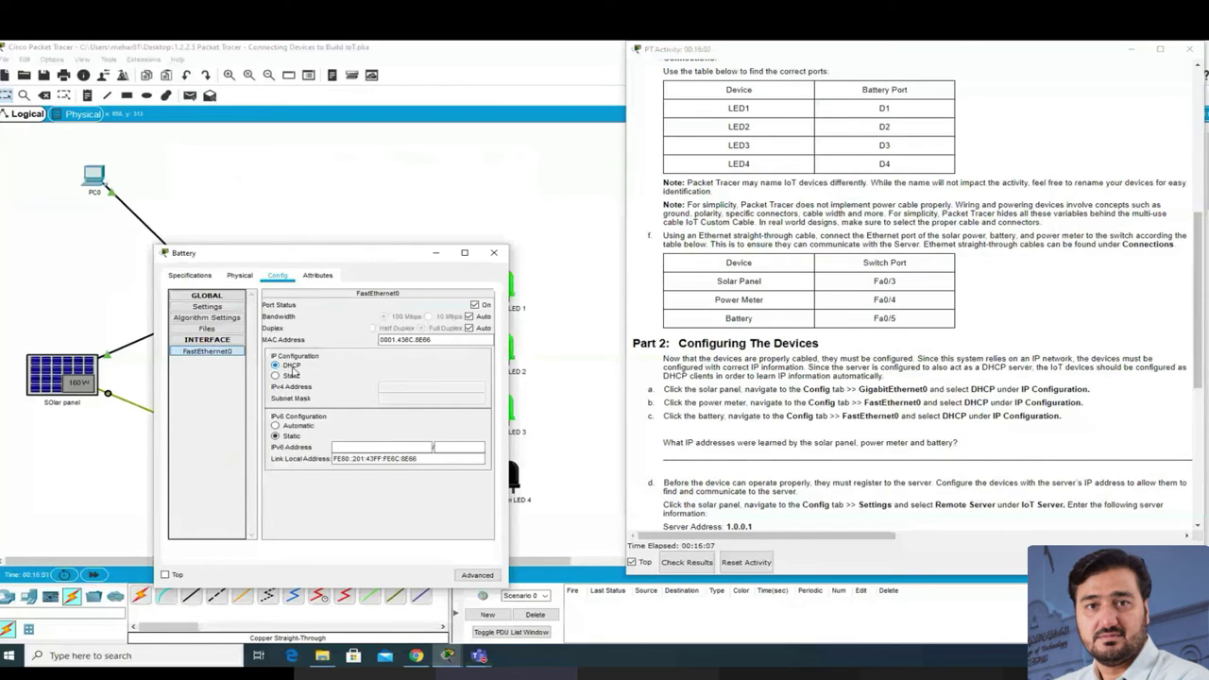
pyautogui.click(494, 254)
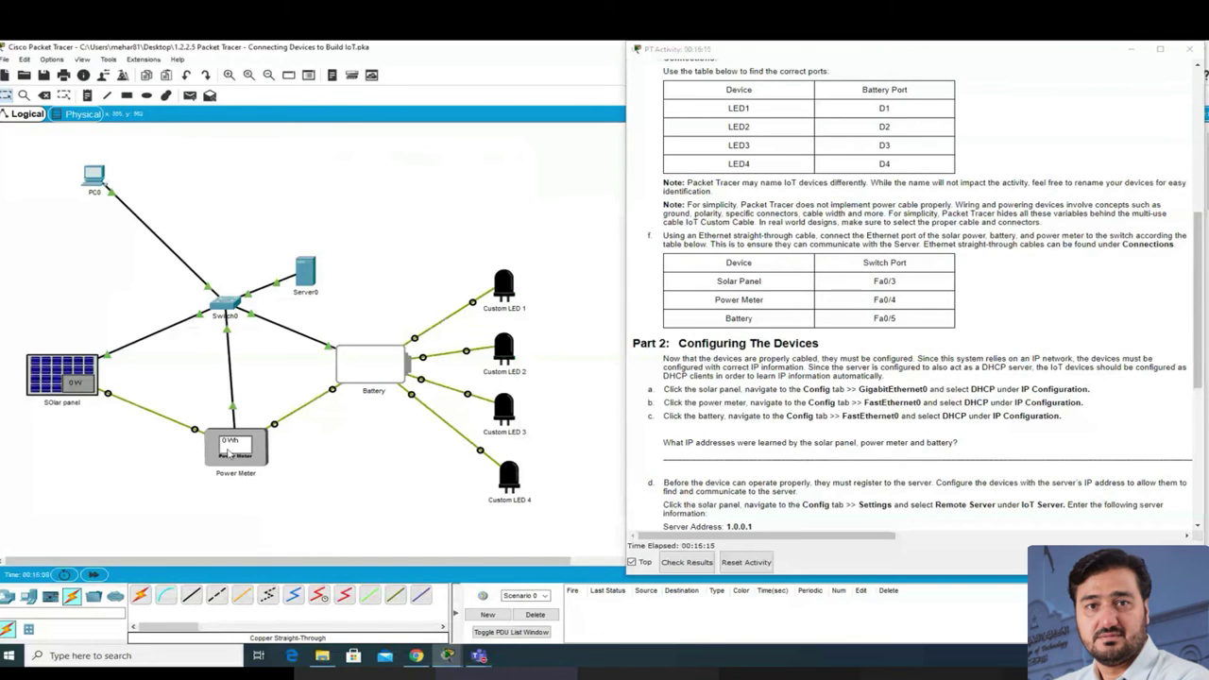
pyautogui.moveTo(224, 455)
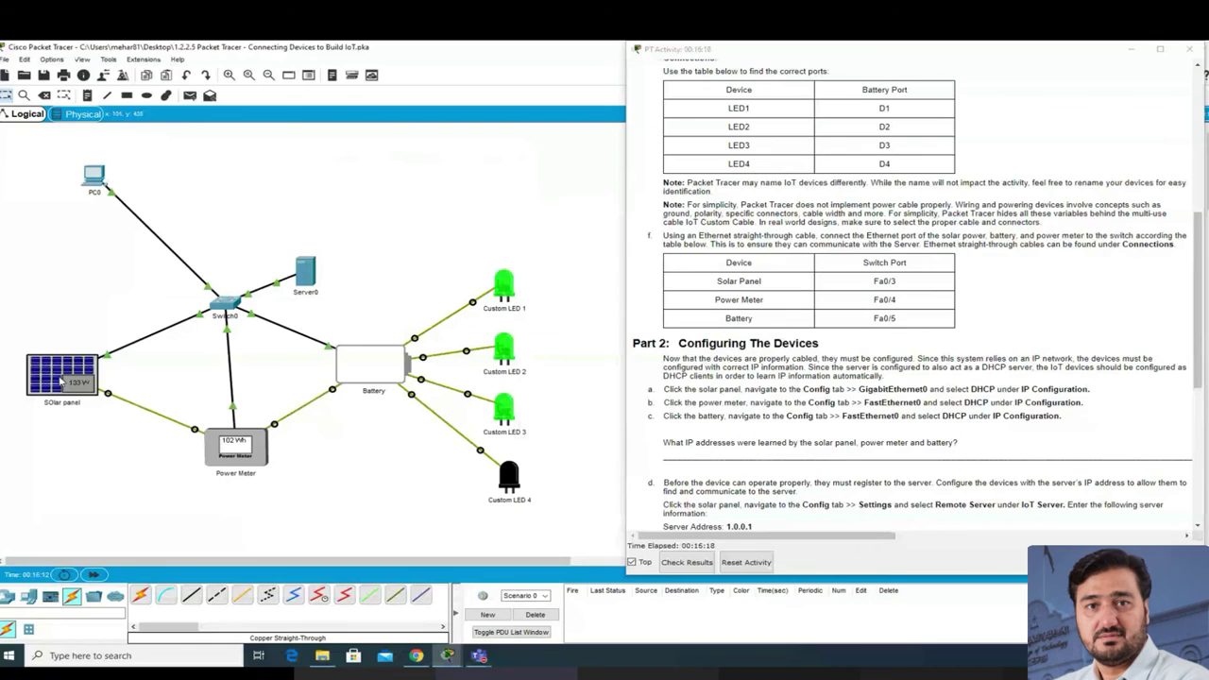
pyautogui.moveTo(59, 379)
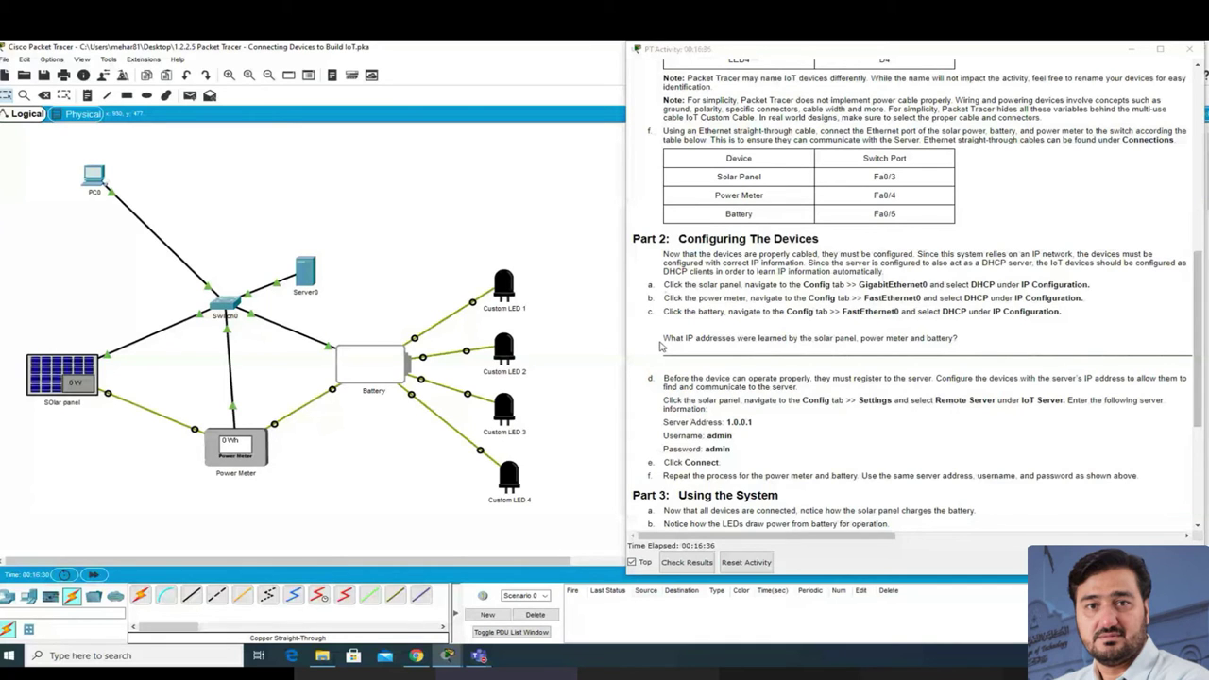
# Step: Mark the learned-IP-addresses question in the instructions, then check the devices' IP addresses in Packet Tracer
pyautogui.moveTo(664, 338); pyautogui.dragTo(993, 345)
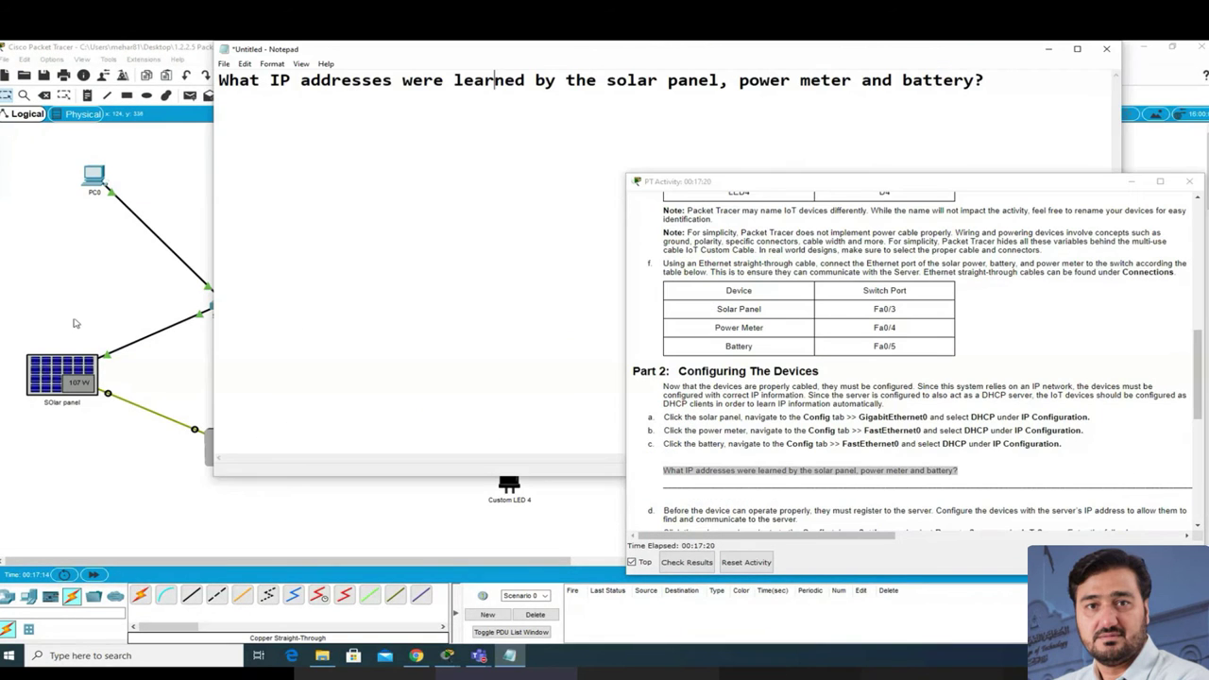
pyautogui.click(76, 324)
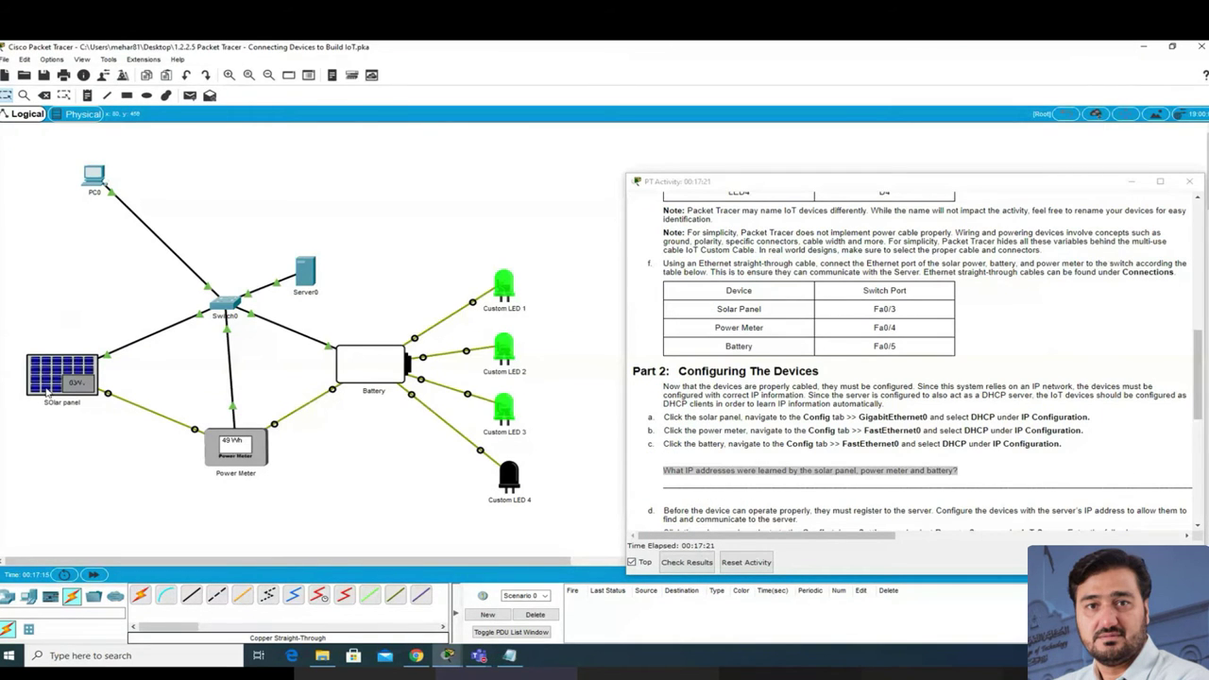
pyautogui.moveTo(49, 391)
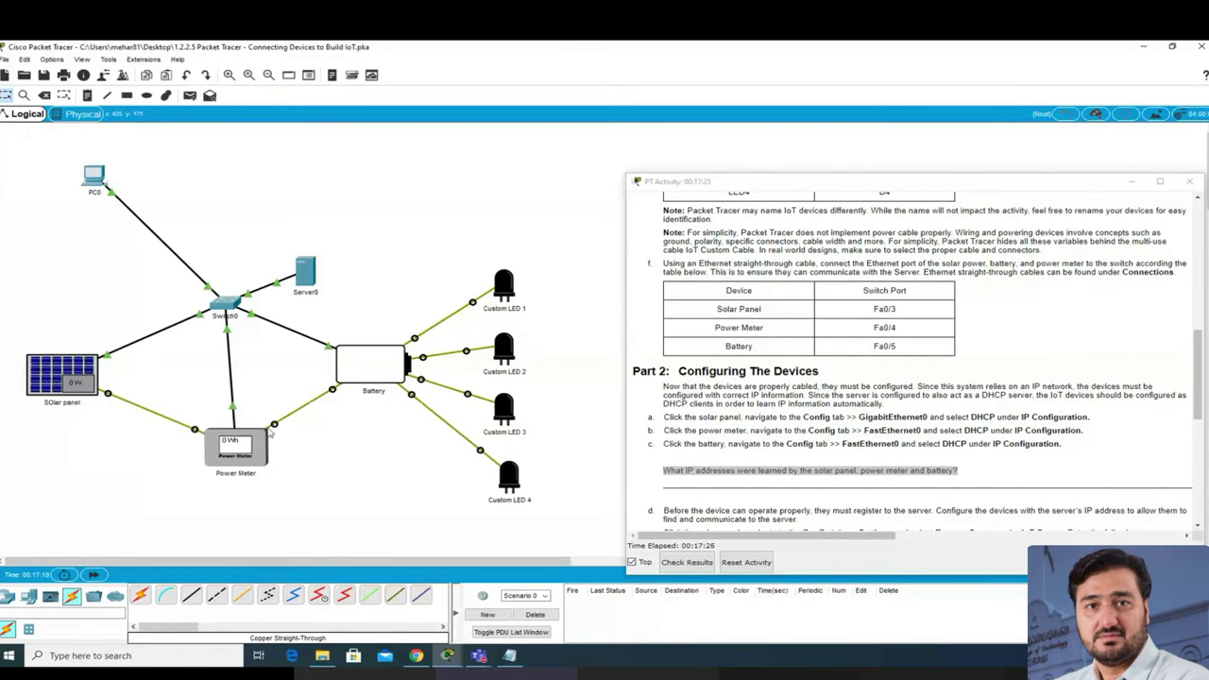
pyautogui.moveTo(247, 444)
pyautogui.moveTo(366, 363)
# Step: Scroll further through the instructions and move Server0 slightly higher and to the right
pyautogui.scroll(-1, 878, 484)
pyautogui.scroll(-3, 827, 475)
pyautogui.moveTo(305, 272); pyautogui.dragTo(326, 249)
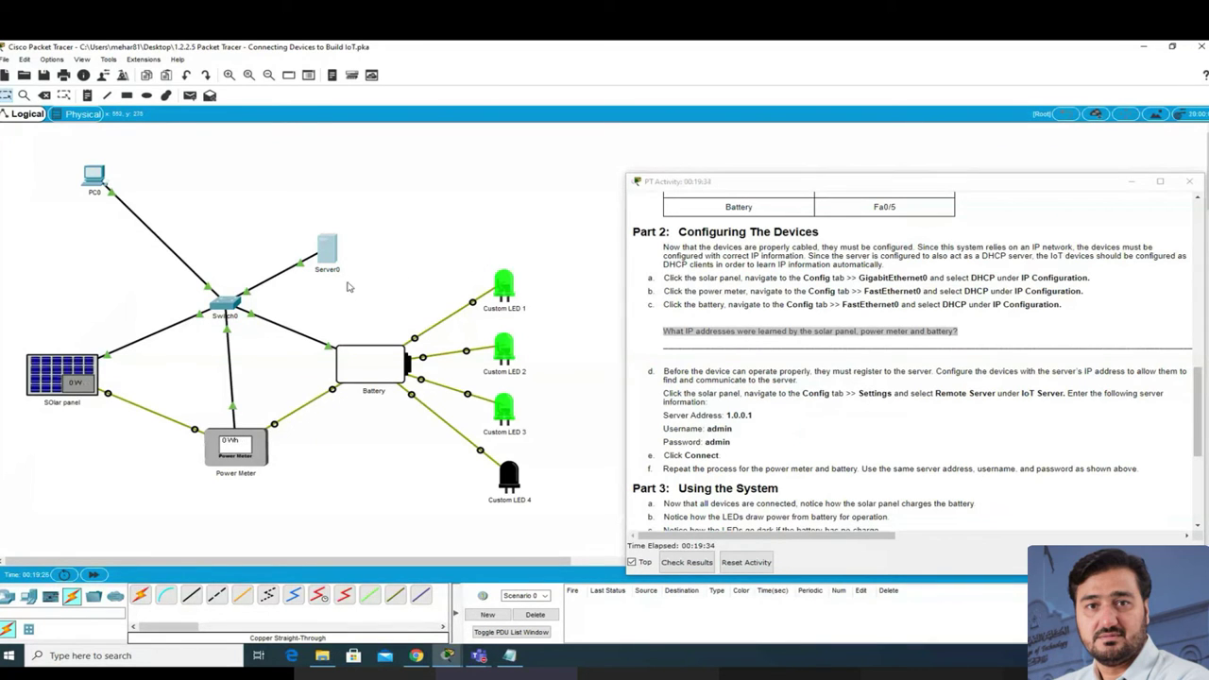
pyautogui.click(54, 368)
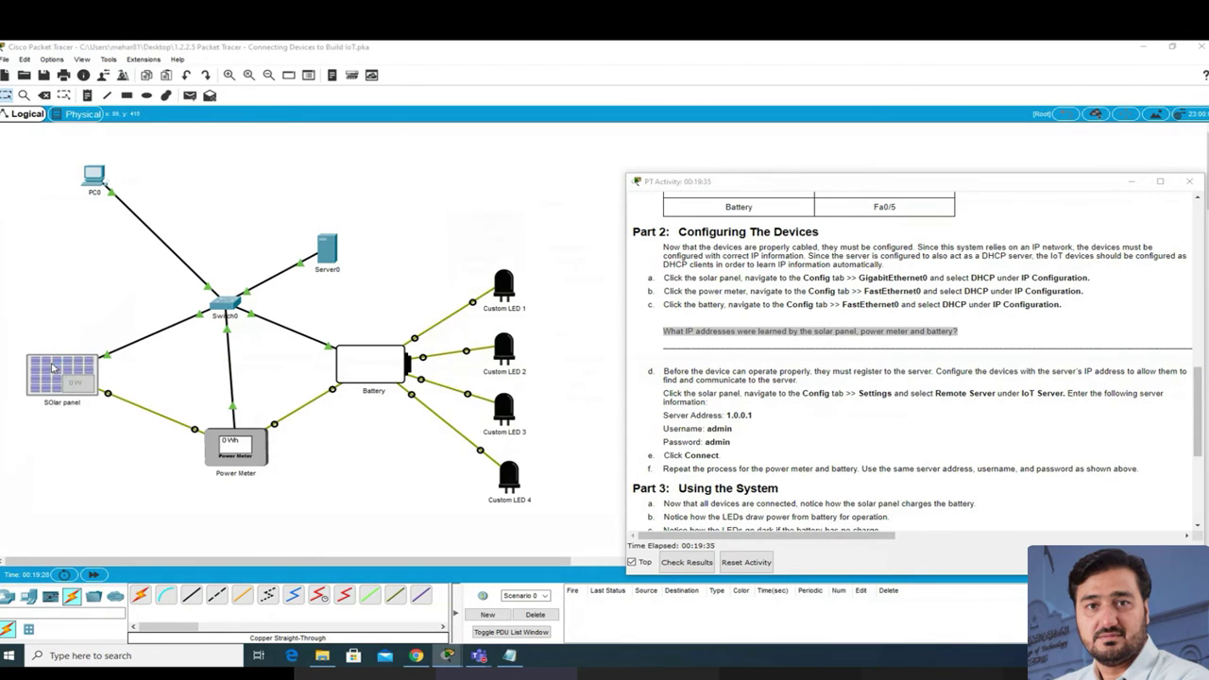
pyautogui.moveTo(510, 181); pyautogui.dragTo(310, 181)
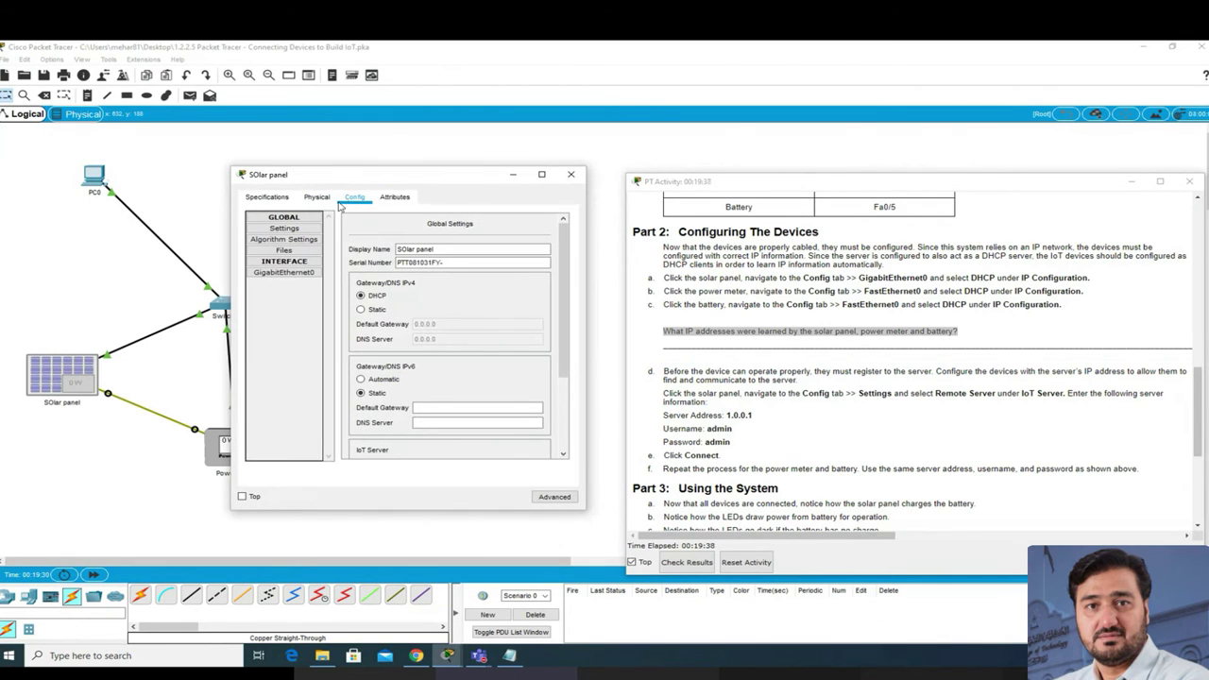
pyautogui.click(307, 275)
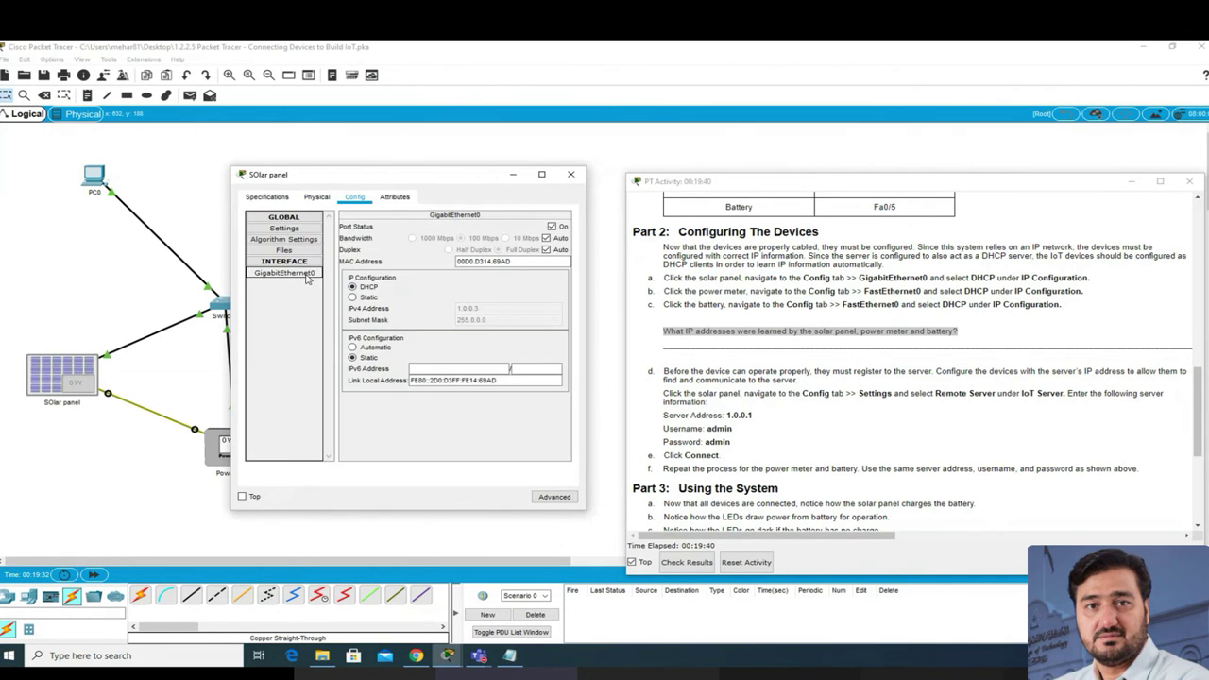
pyautogui.click(368, 288)
pyautogui.click(572, 174)
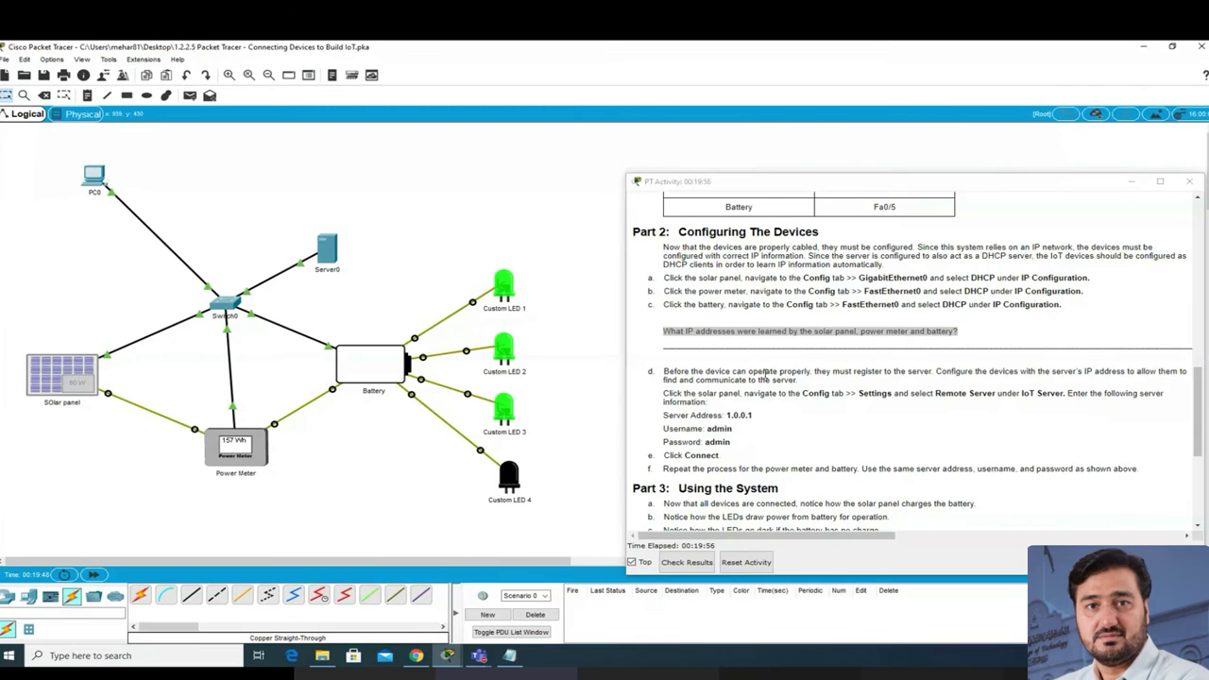
# Step: Mark paragraph d's server registration step and its Server Address 1.0.0.1 in the instructions
pyautogui.scroll(-1, 767, 374)
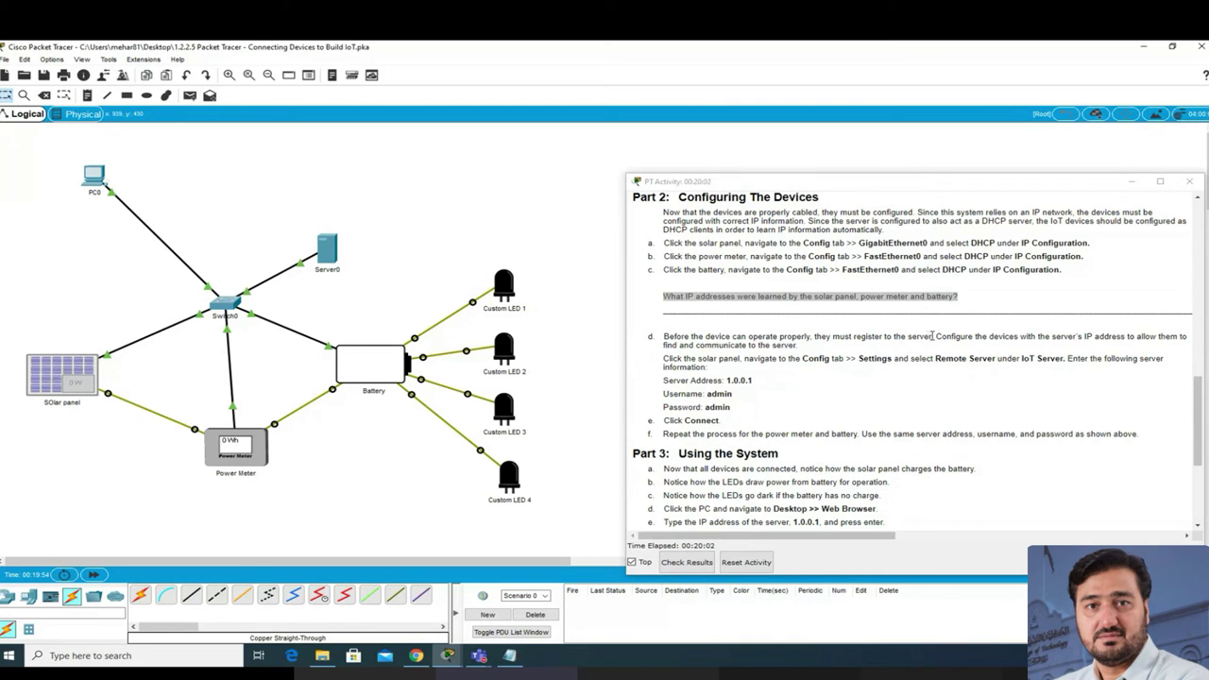
pyautogui.moveTo(932, 335); pyautogui.dragTo(901, 336)
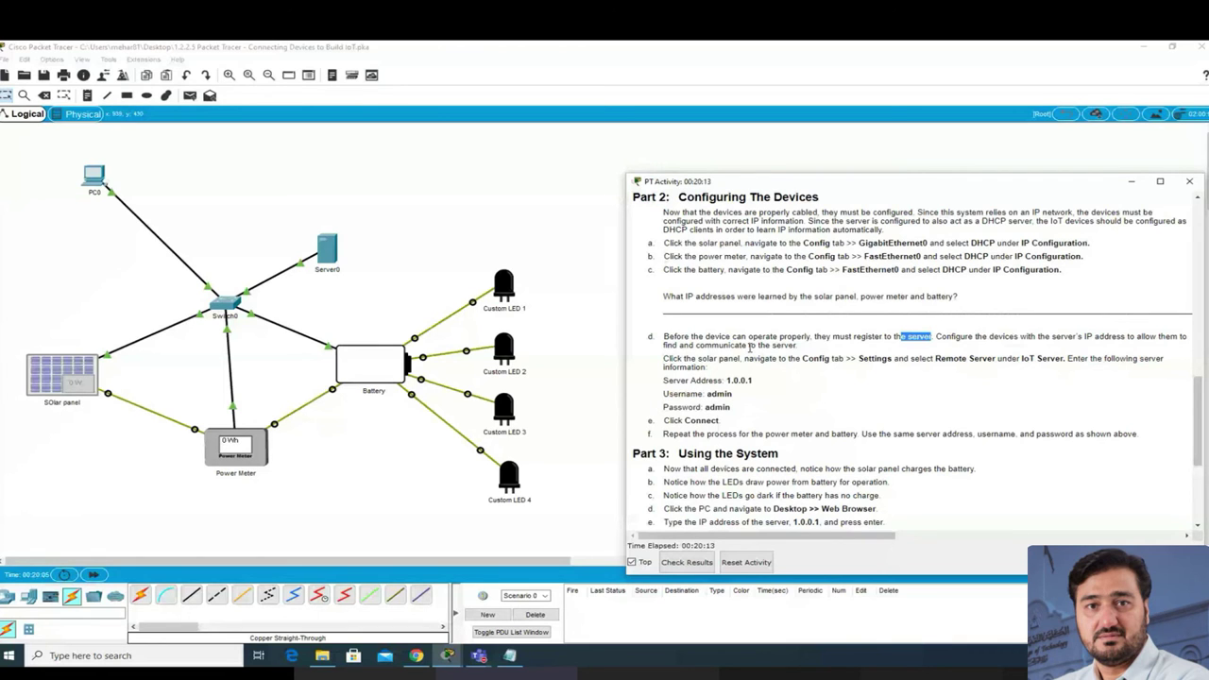
pyautogui.tripleClick(749, 349)
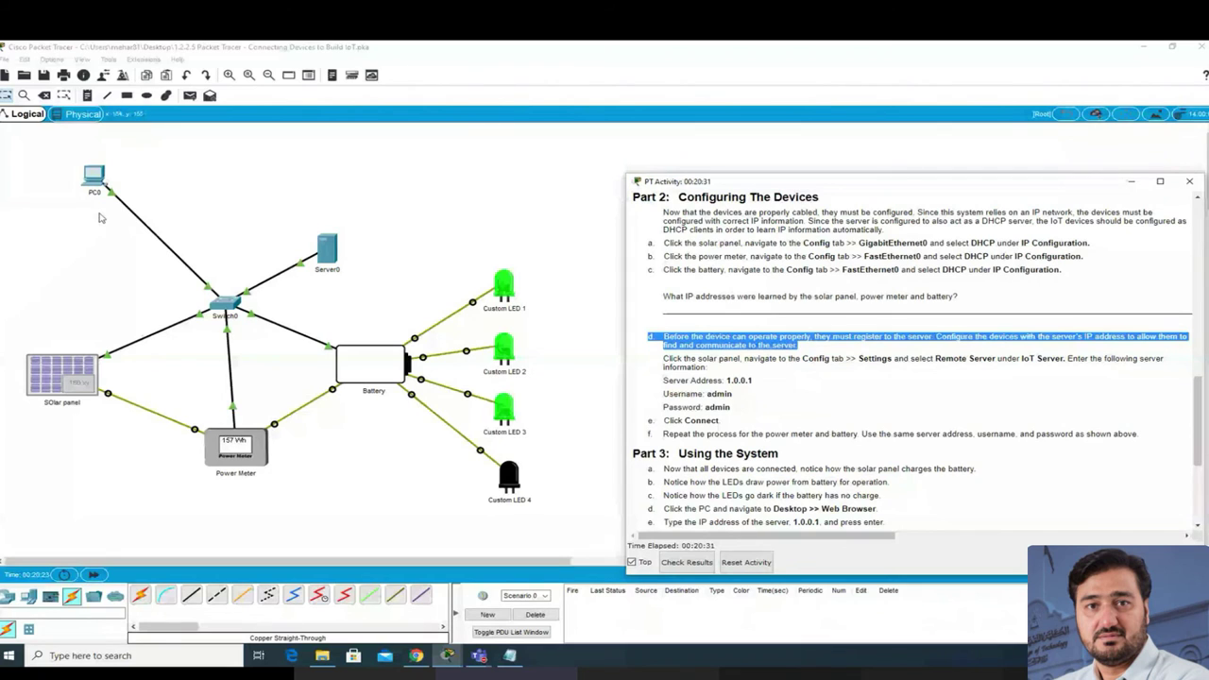
pyautogui.moveTo(754, 381); pyautogui.dragTo(725, 380)
# Step: Copy Server0's IPv4 address 1.0.0.1 from its IP Configuration, then close Server0's window
pyautogui.click(327, 249)
pyautogui.moveTo(482, 172); pyautogui.dragTo(238, 187)
pyautogui.click(330, 207)
pyautogui.click(257, 246)
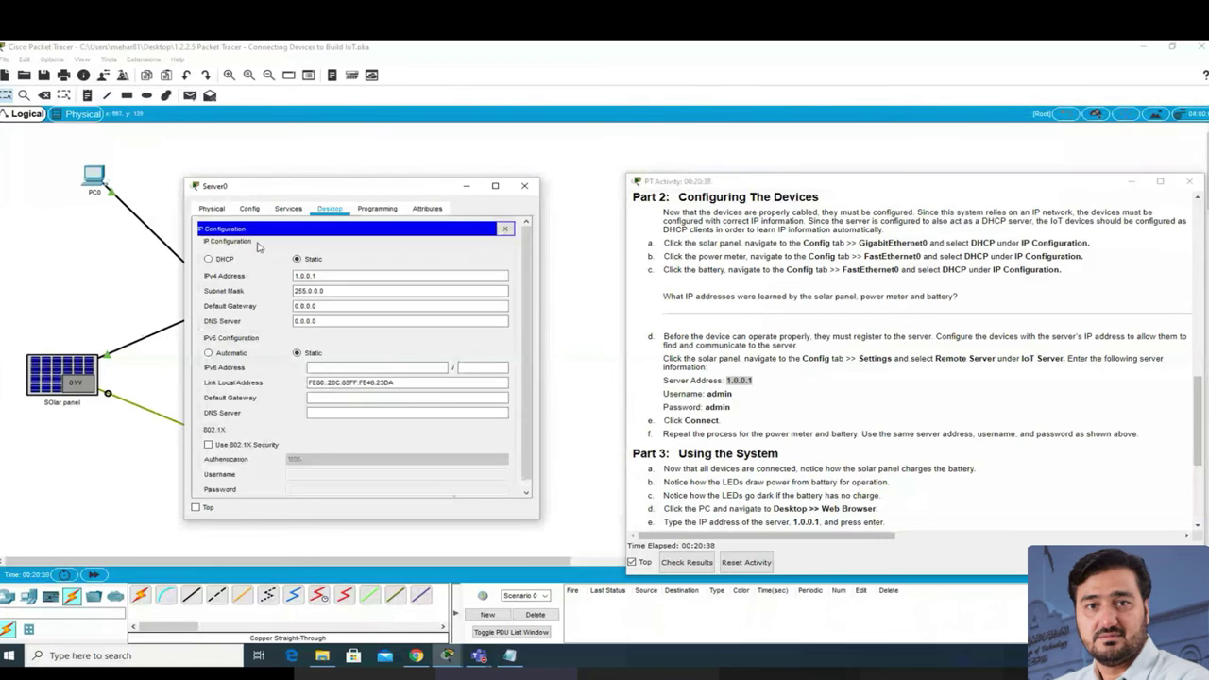
pyautogui.doubleClick(306, 275)
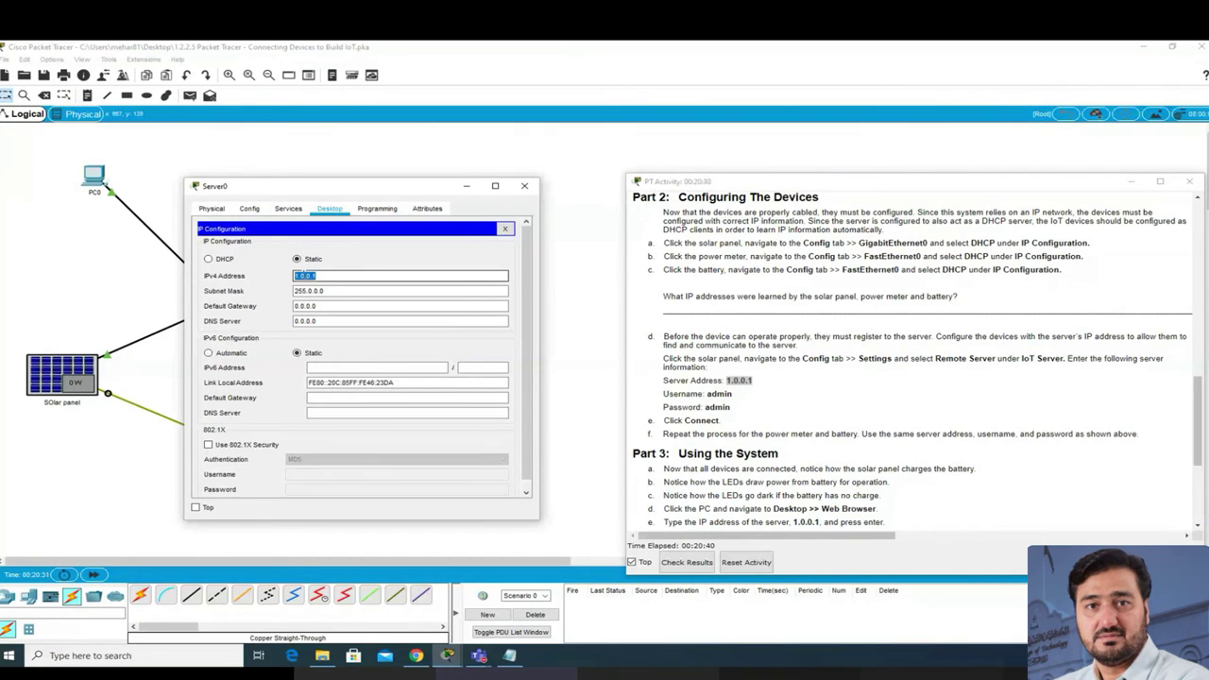
pyautogui.rightClick(306, 276)
pyautogui.click(331, 326)
pyautogui.click(524, 185)
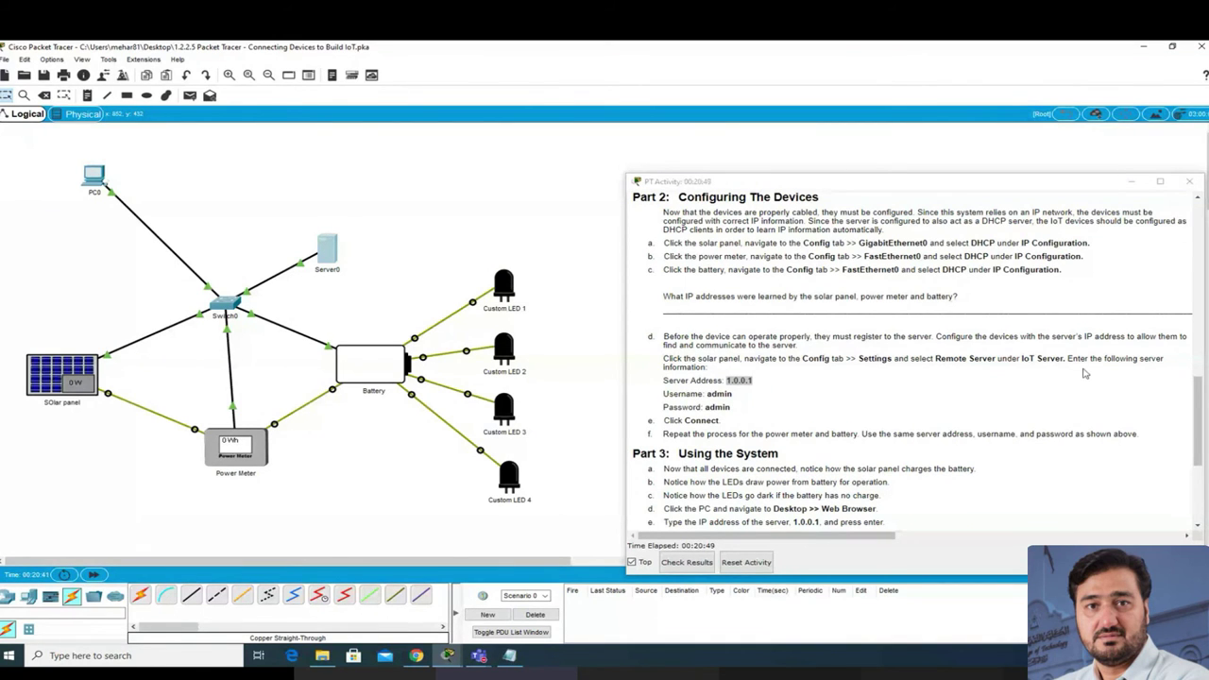
# Step: Switch the solar panel's settings to Remote Server and paste 1.0.0.1 as the server address
pyautogui.click(43, 364)
pyautogui.moveTo(448, 179); pyautogui.dragTo(223, 194)
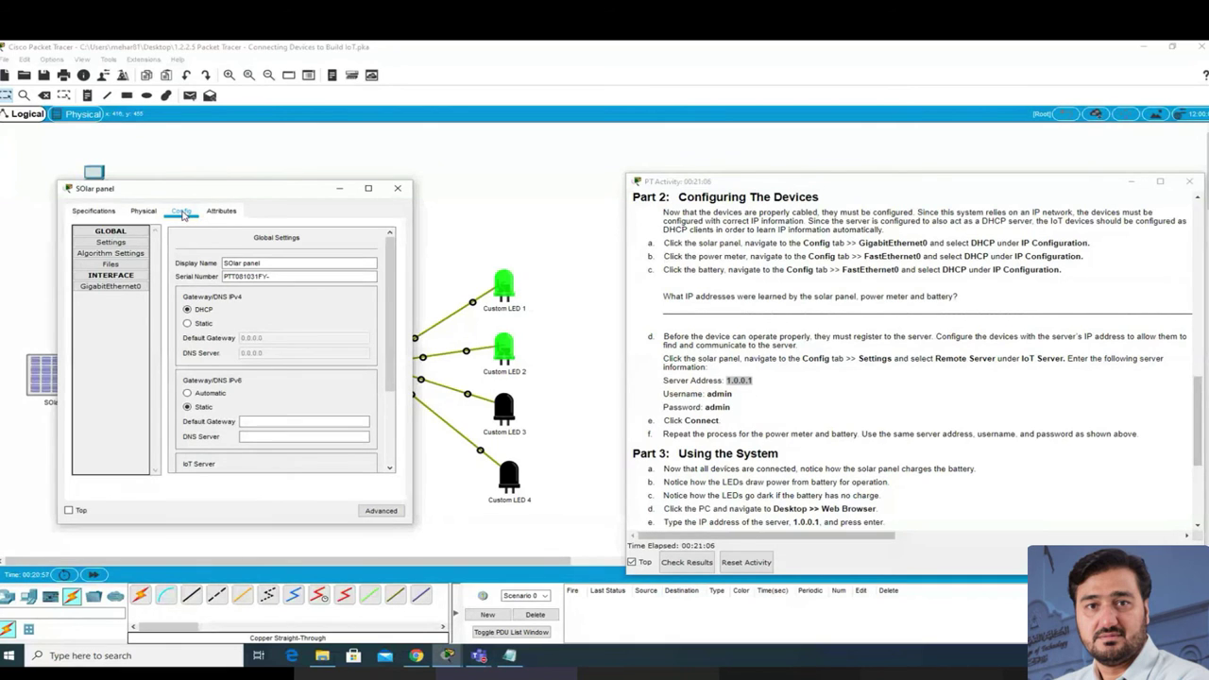
pyautogui.click(133, 244)
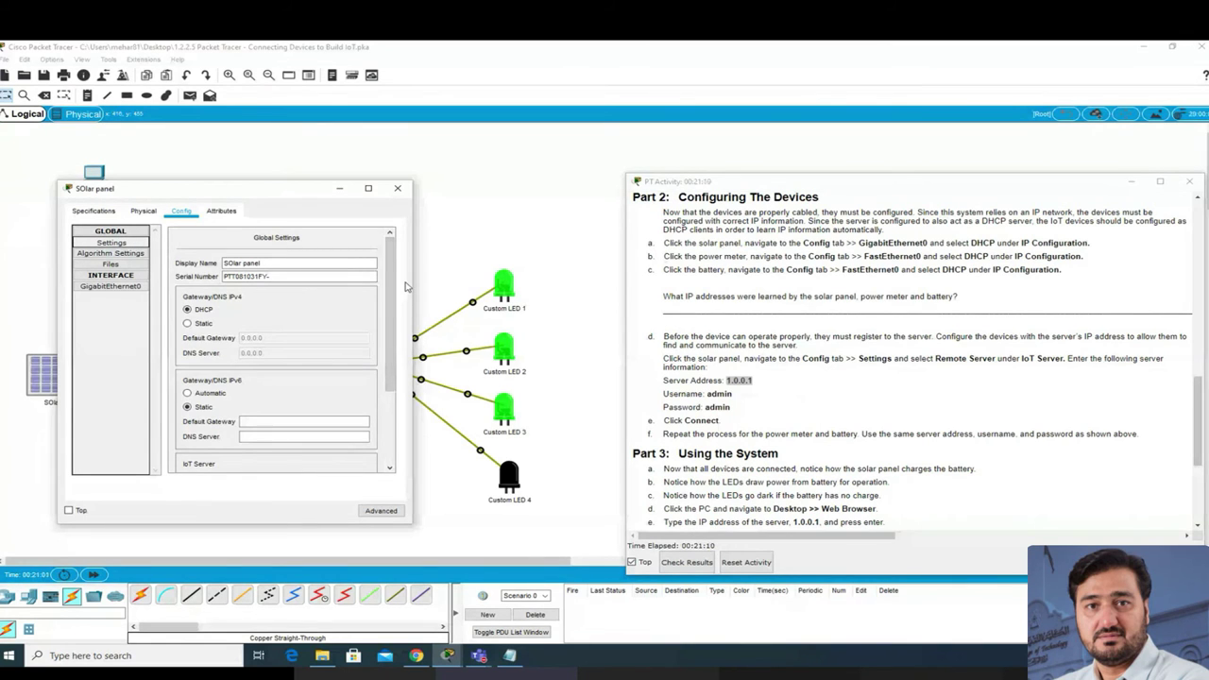
pyautogui.moveTo(392, 288); pyautogui.dragTo(390, 377)
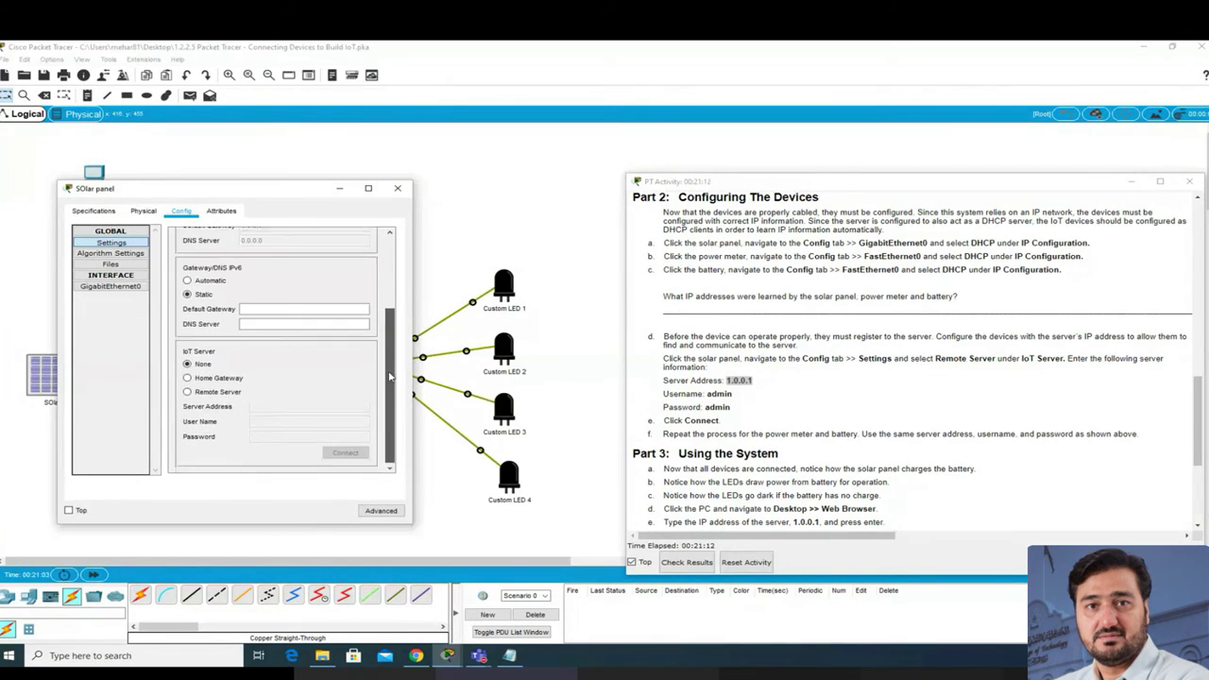
pyautogui.click(197, 395)
pyautogui.click(263, 406)
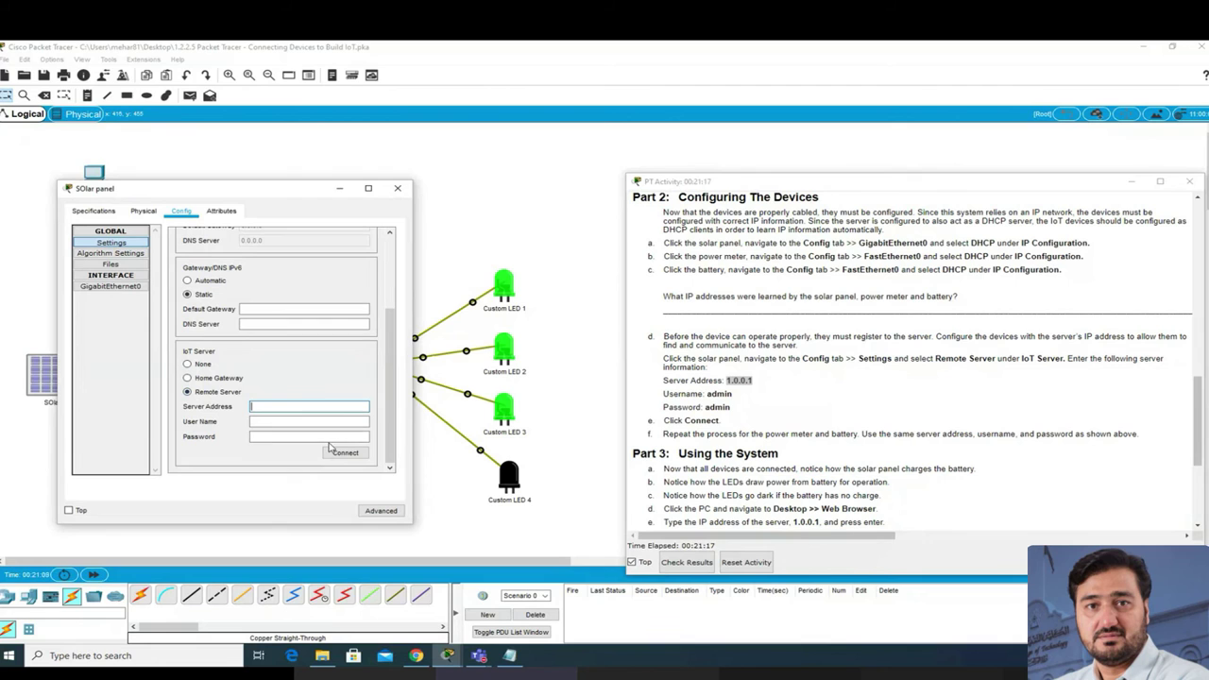
pyautogui.rightClick(271, 408)
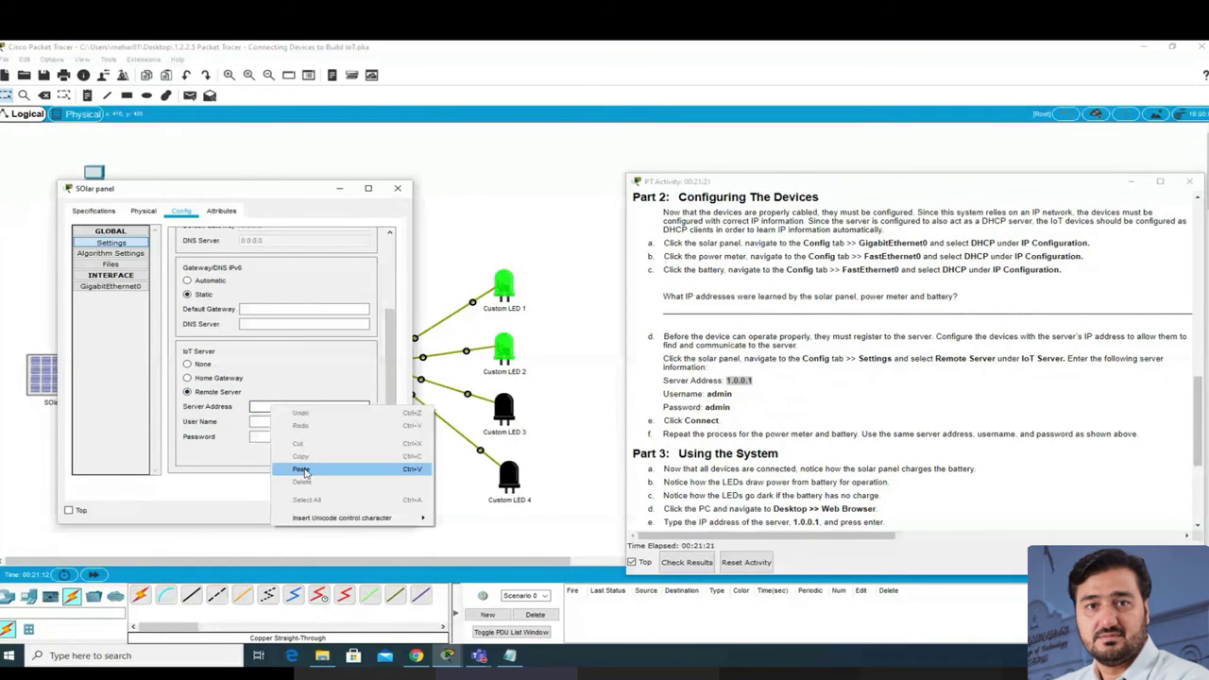
pyautogui.click(300, 470)
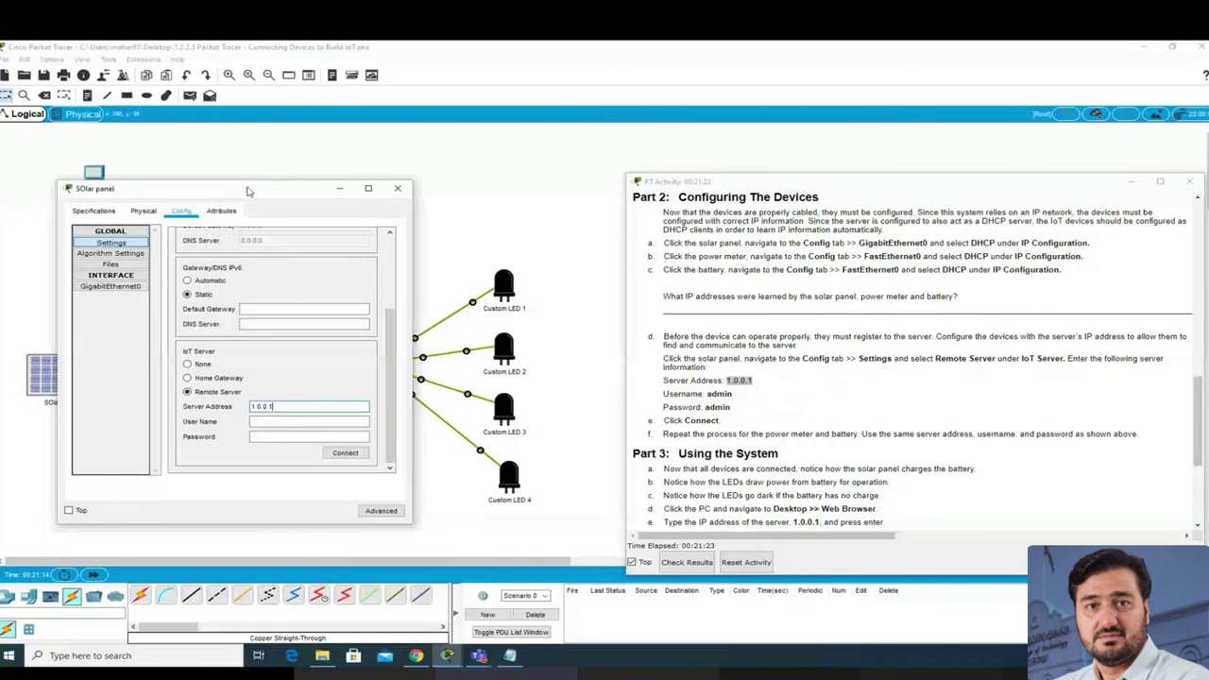
# Step: Enter the server username and password, connect the solar panel, and close its window
pyautogui.moveTo(248, 191); pyautogui.dragTo(326, 249)
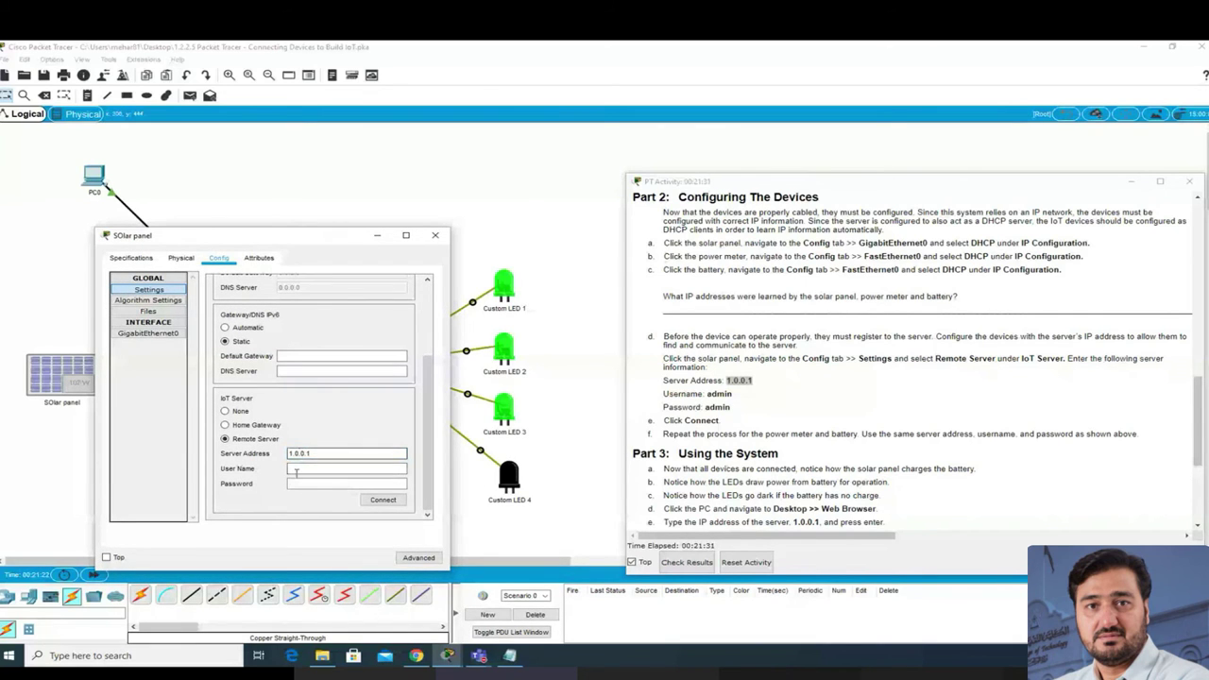
pyautogui.click(319, 468)
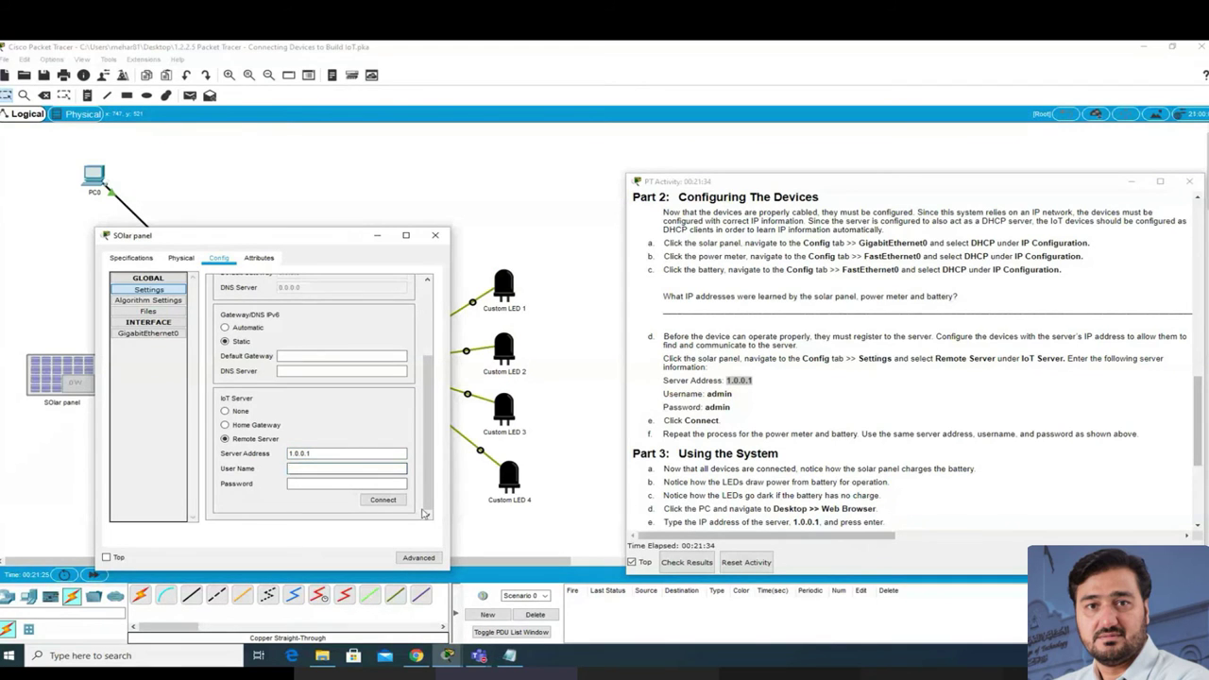
pyautogui.write('admin')
pyautogui.press('Tab')
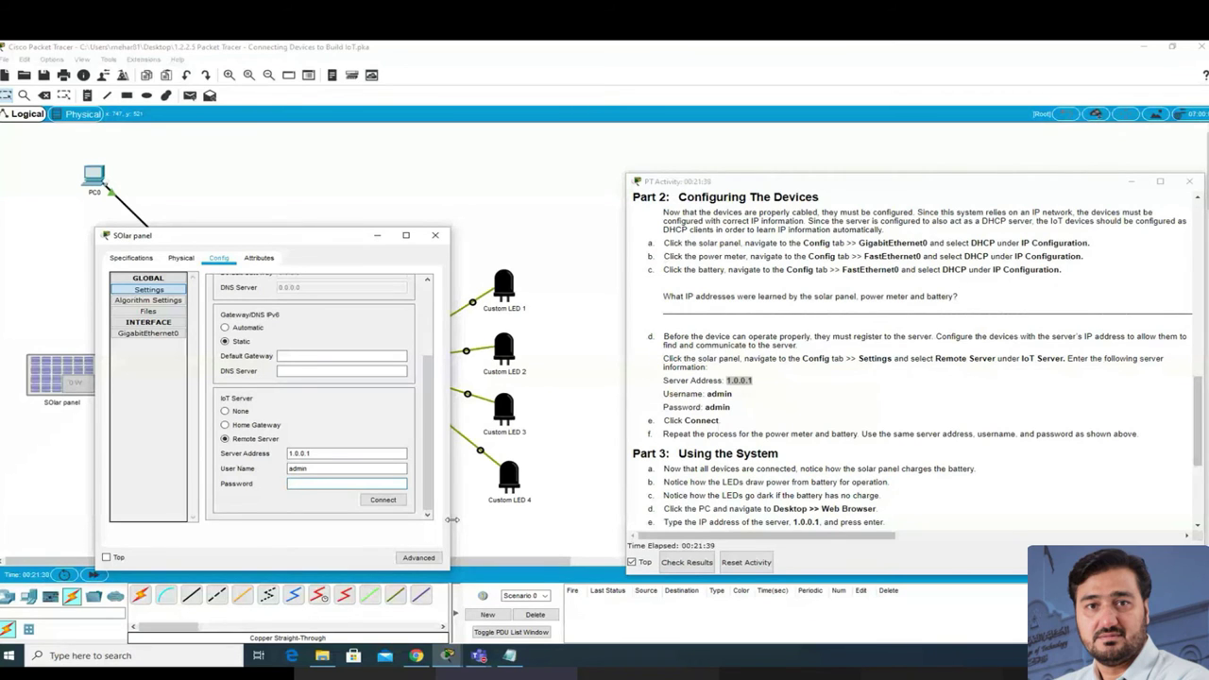
pyautogui.write('admin')
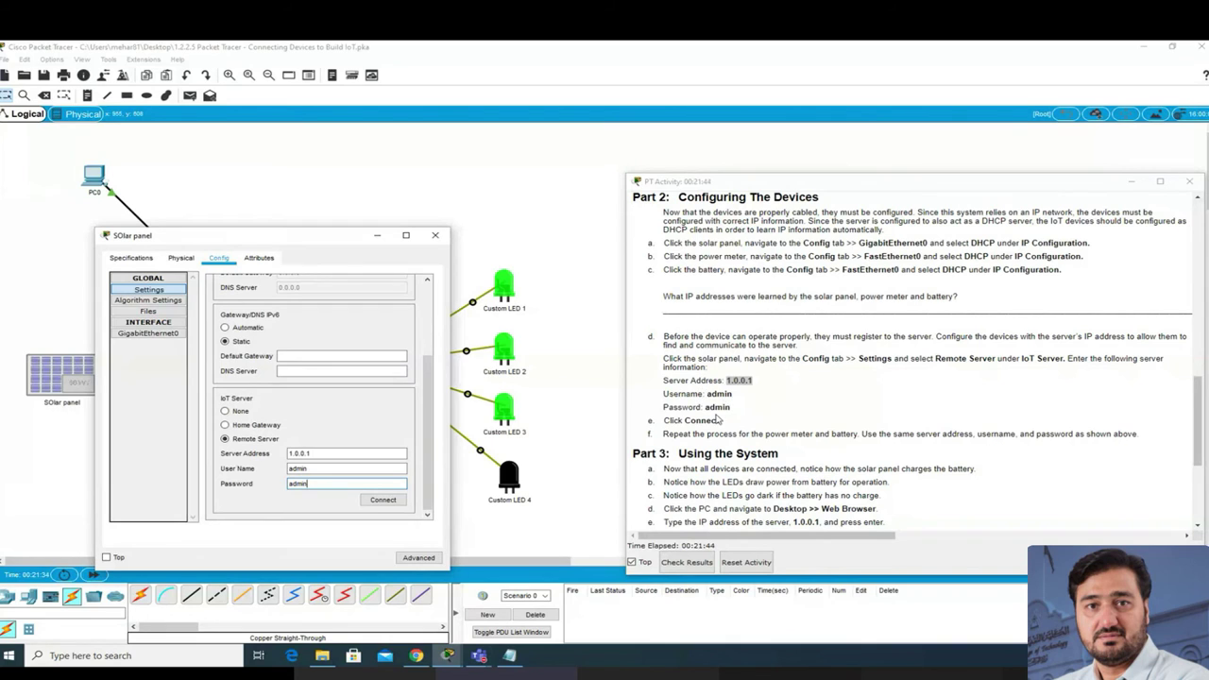
pyautogui.click(382, 501)
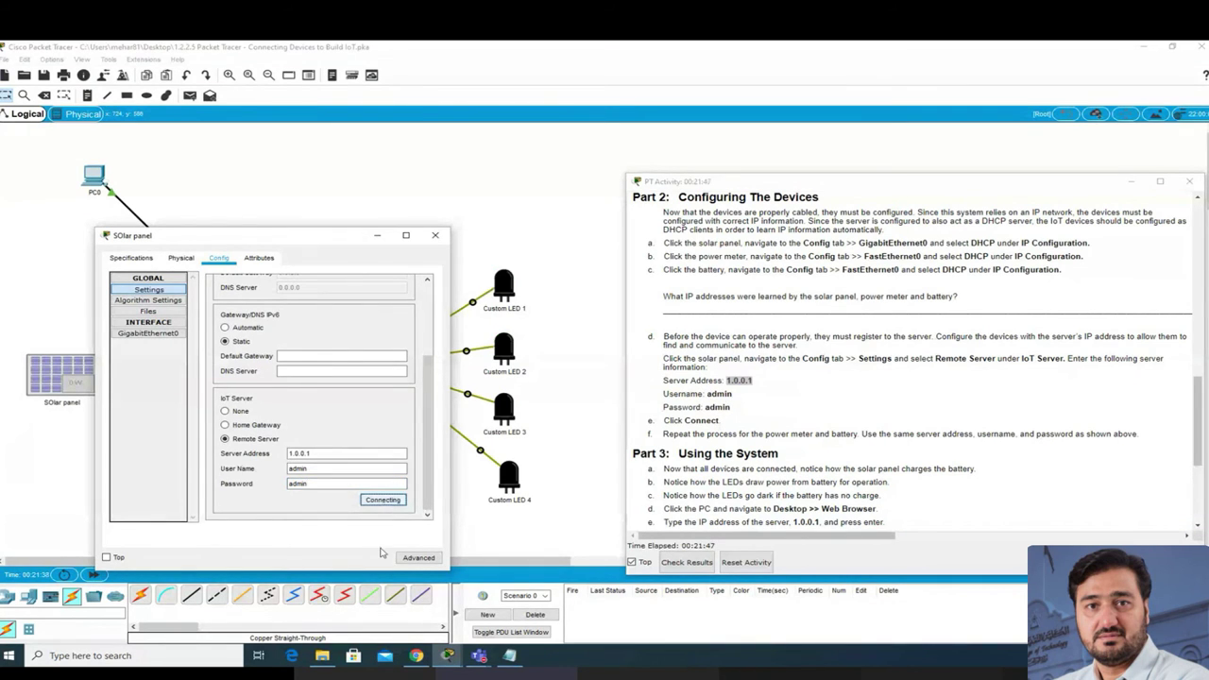
pyautogui.moveTo(317, 241); pyautogui.dragTo(363, 148)
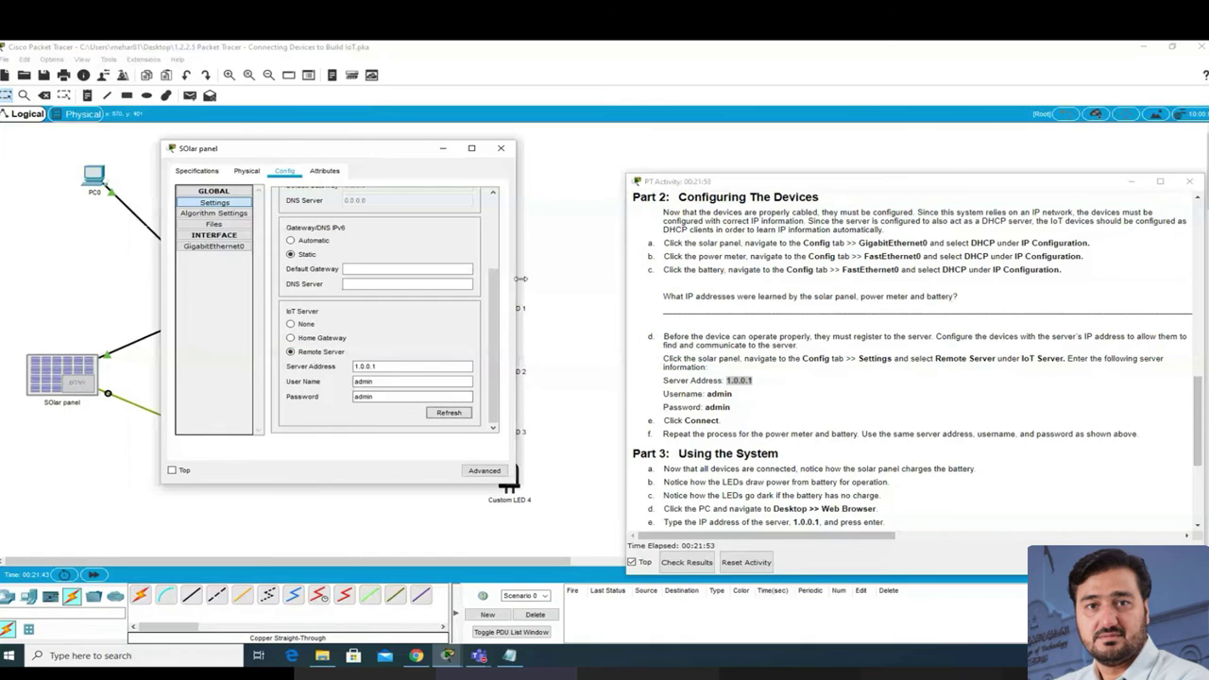
pyautogui.click(500, 151)
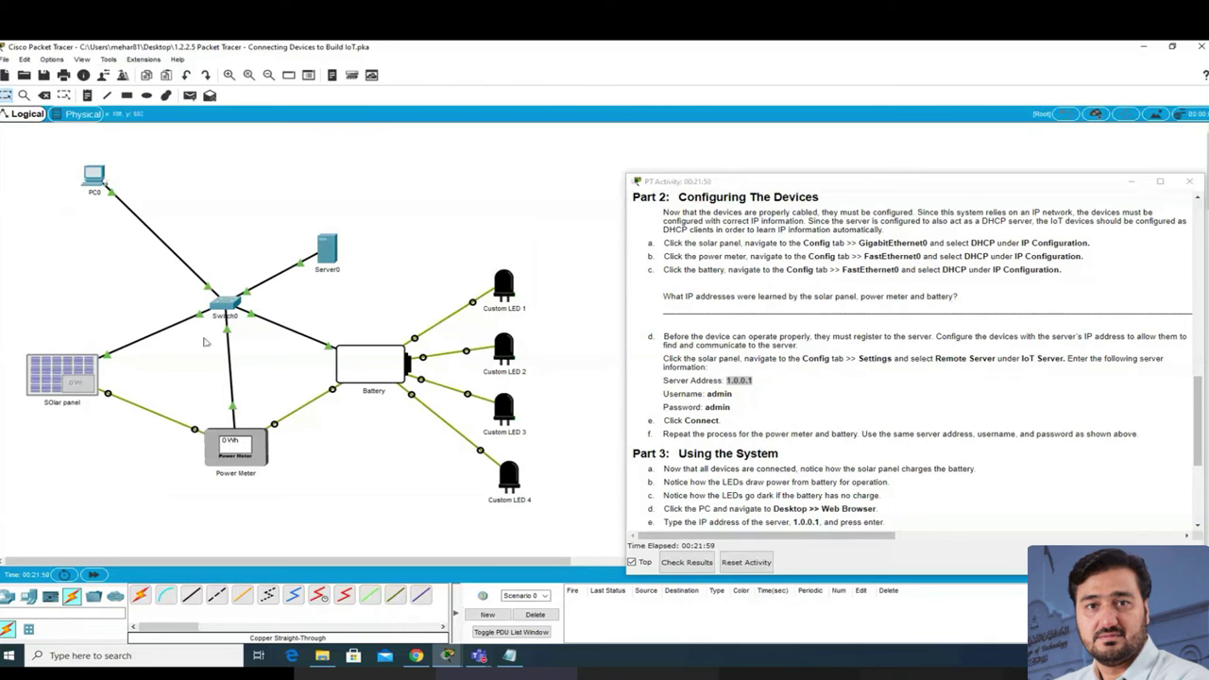
# Step: Check PC0's IP configuration and widen its Desktop window to show more apps
pyautogui.click(93, 174)
pyautogui.moveTo(523, 166); pyautogui.dragTo(169, 165)
pyautogui.click(176, 178)
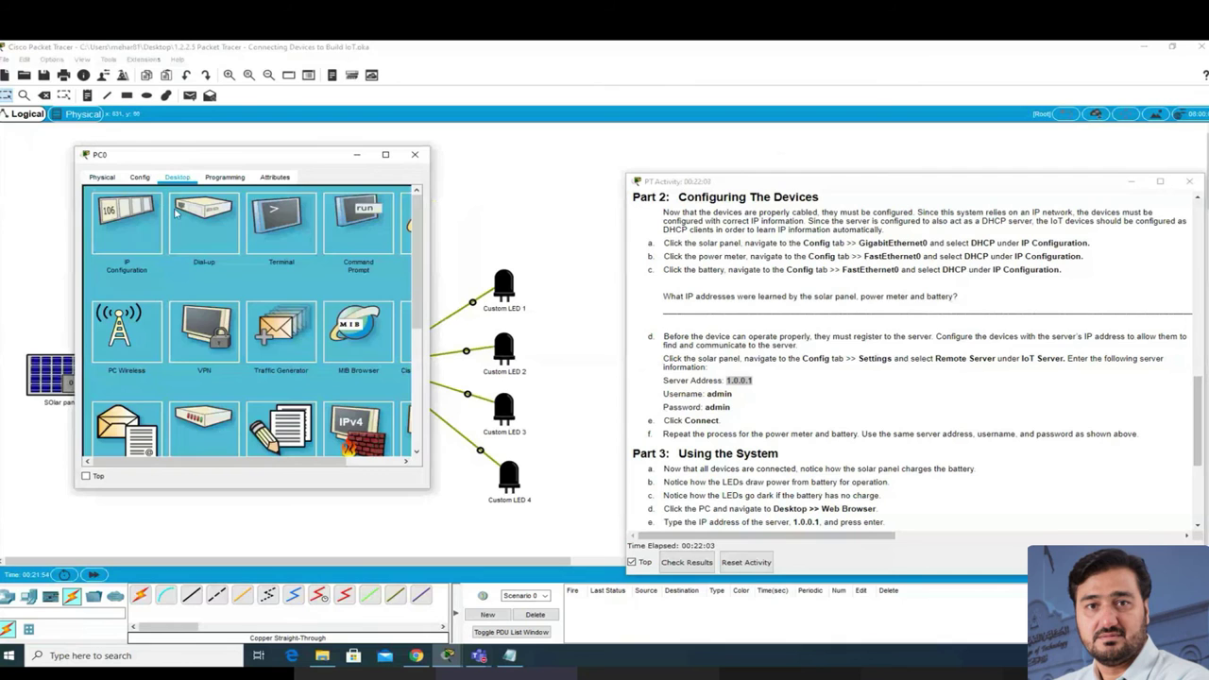
pyautogui.click(127, 242)
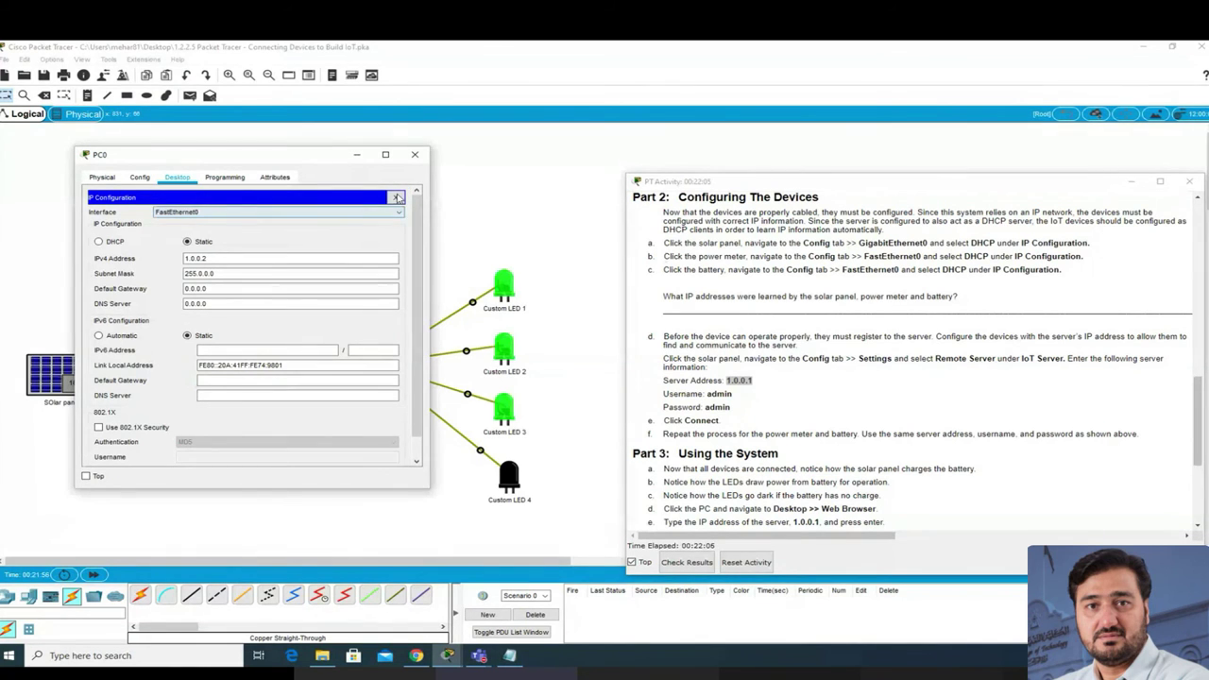
pyautogui.click(396, 197)
pyautogui.moveTo(428, 244); pyautogui.dragTo(556, 244)
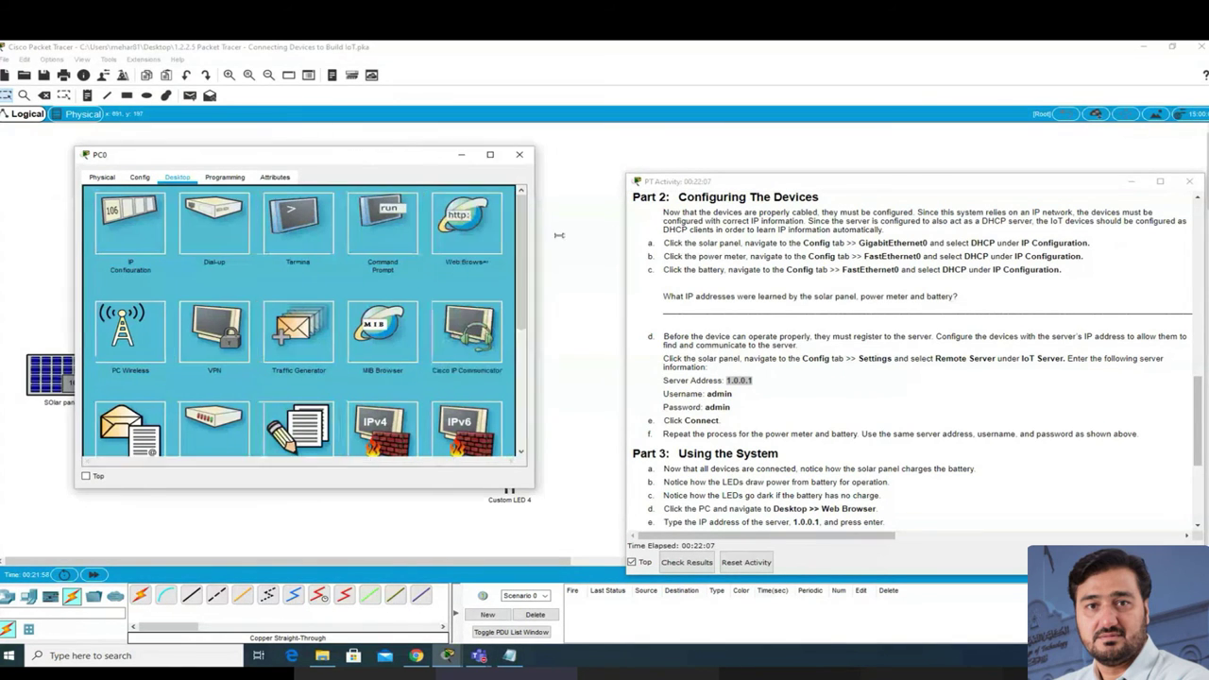
# Step: Browse to 1.0.0.1 in PC0's web browser and sign in to the IoT server
pyautogui.click(499, 224)
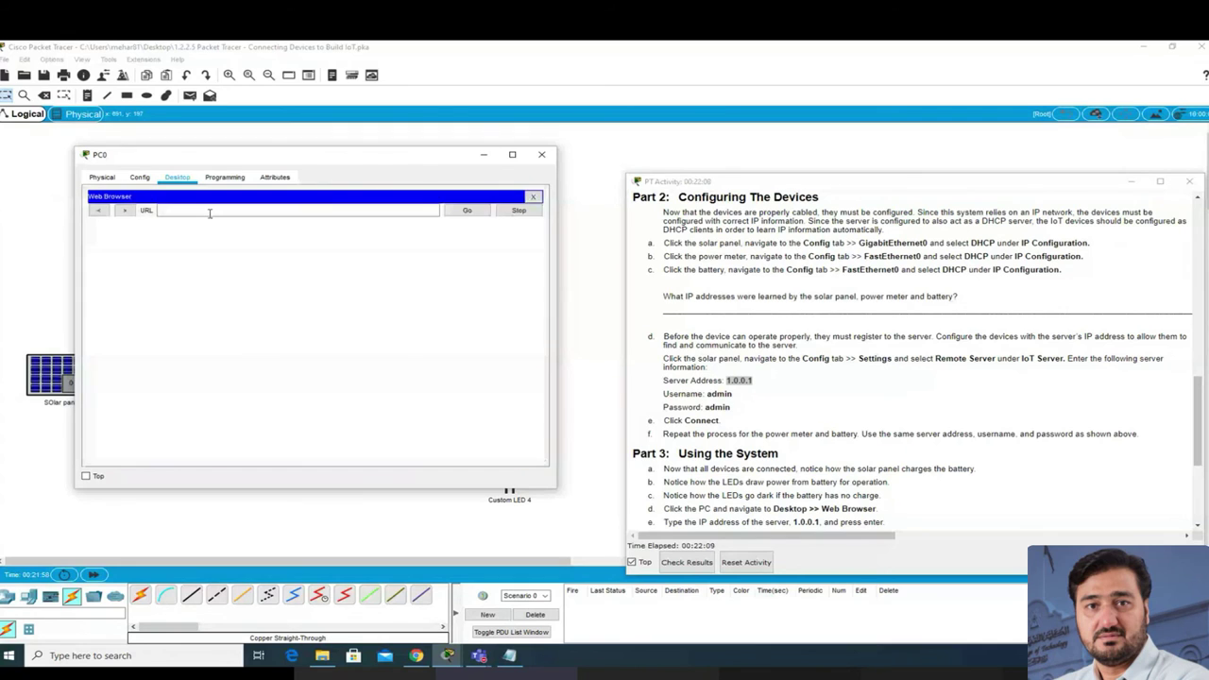
pyautogui.click(209, 213)
pyautogui.write('1.0.0.1')
pyautogui.press('Return')
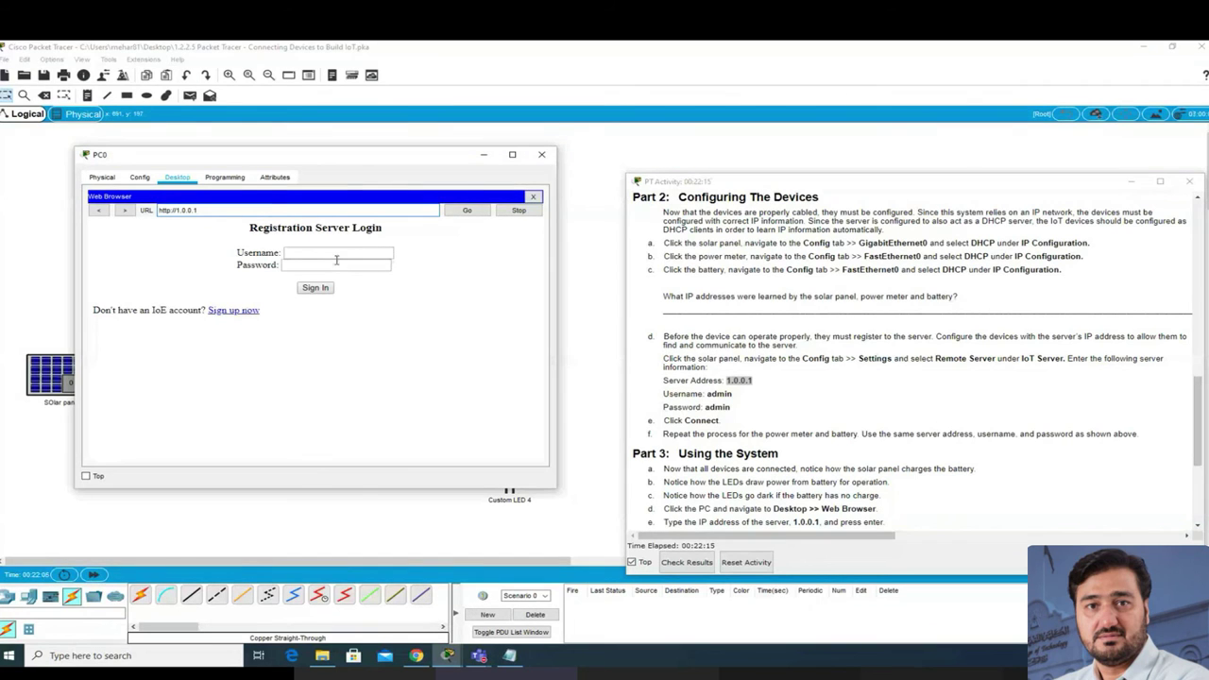
pyautogui.click(334, 250)
pyautogui.write('adm')
pyautogui.press('Tab')
pyautogui.write('a')
pyautogui.click(316, 289)
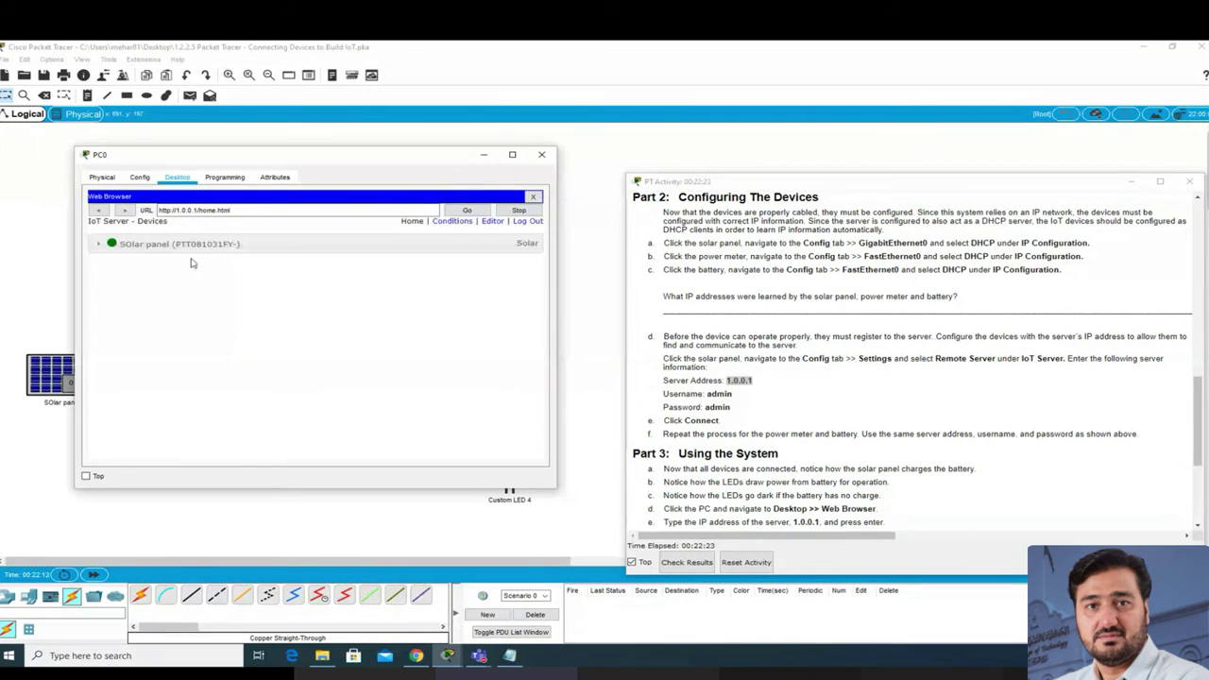
# Step: Check the Solar panel entry's status, minimize PC0 and open the Power Meter's configuration
pyautogui.click(99, 244)
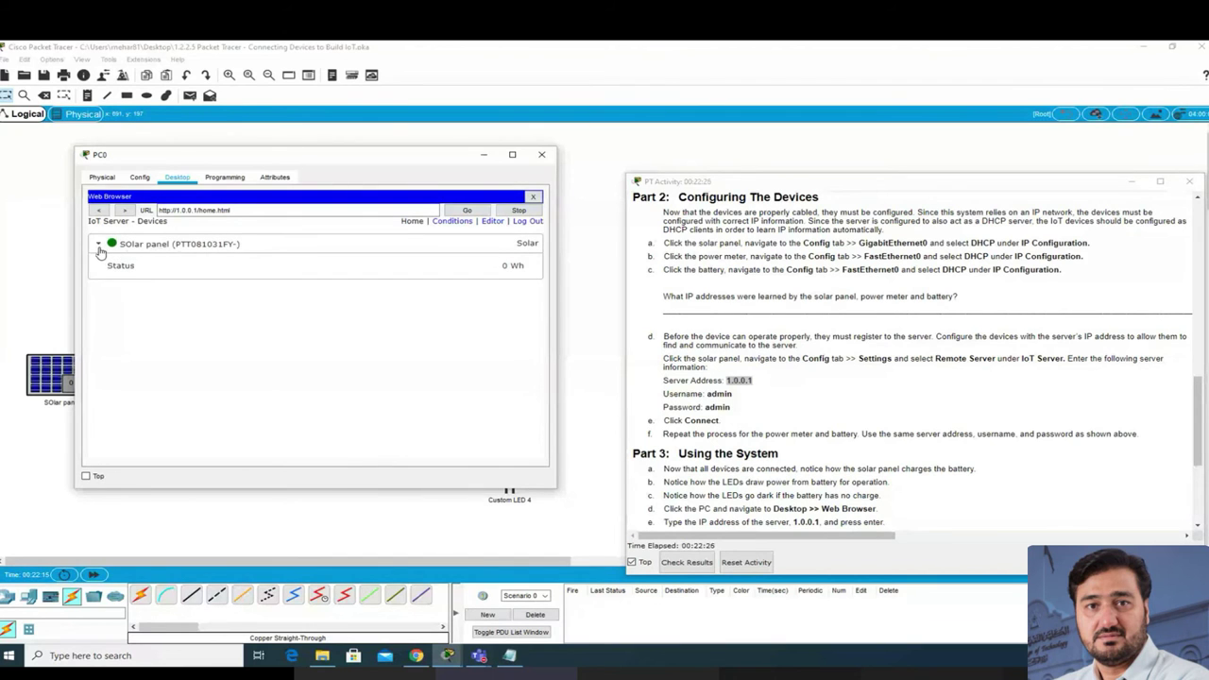
pyautogui.click(98, 243)
pyautogui.moveTo(225, 155); pyautogui.dragTo(234, 281)
pyautogui.click(138, 372)
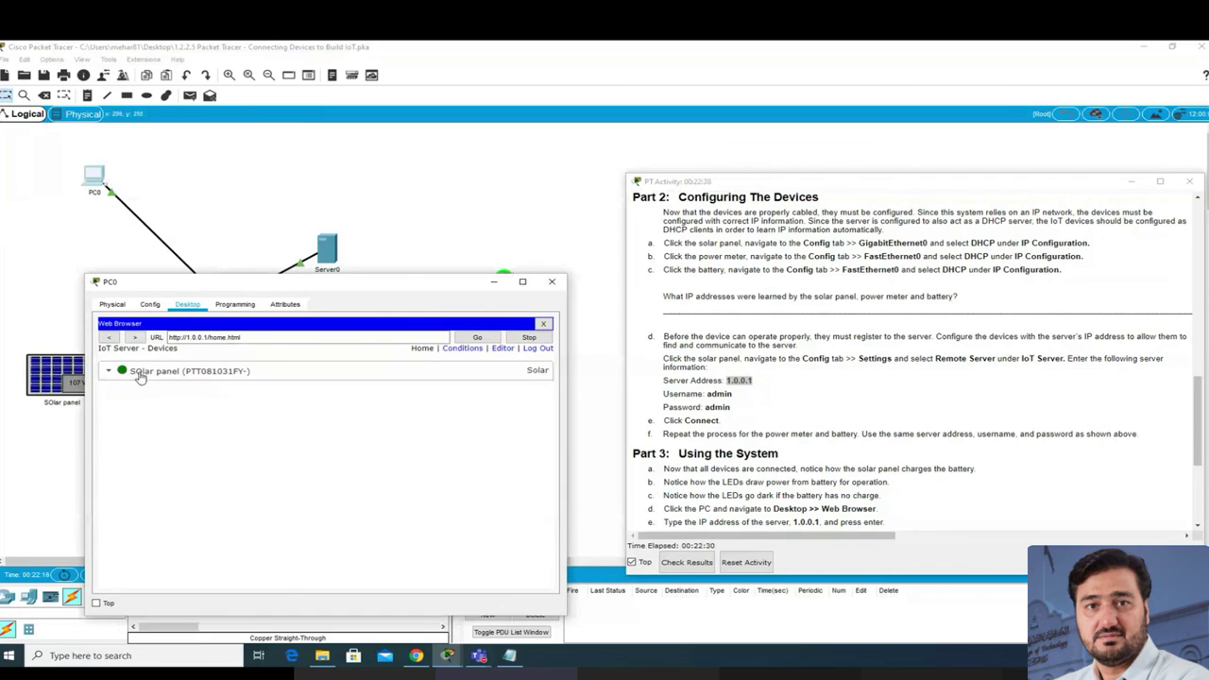
pyautogui.click(163, 376)
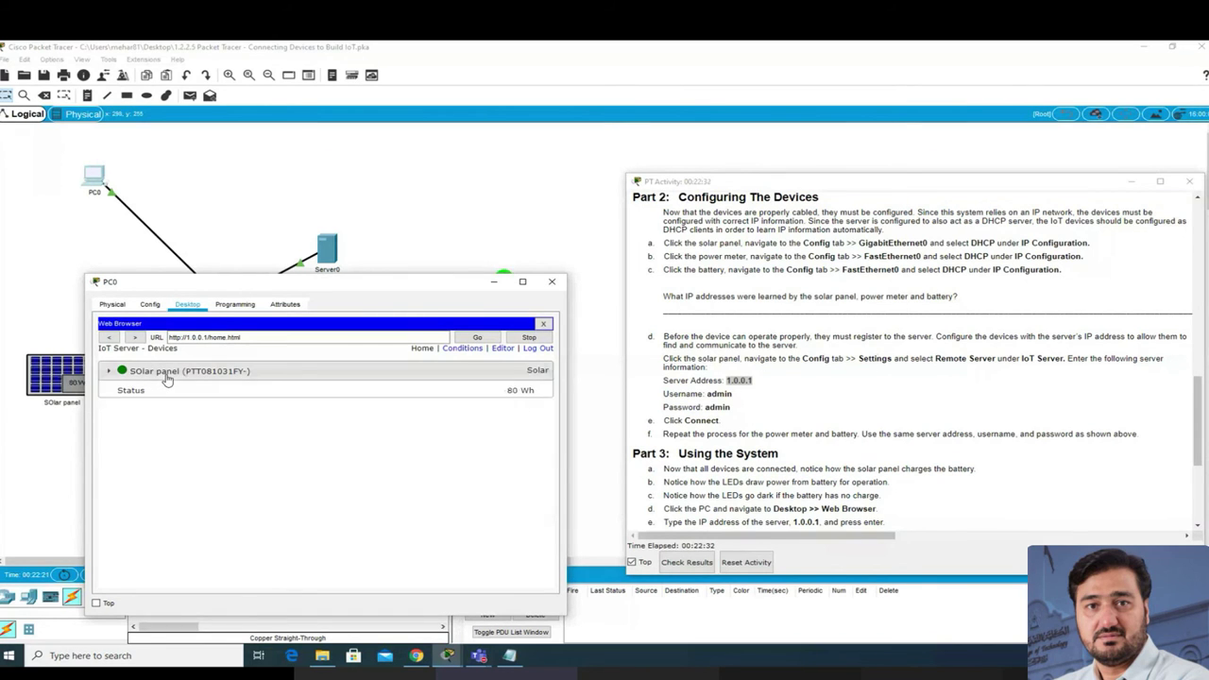
pyautogui.click(492, 283)
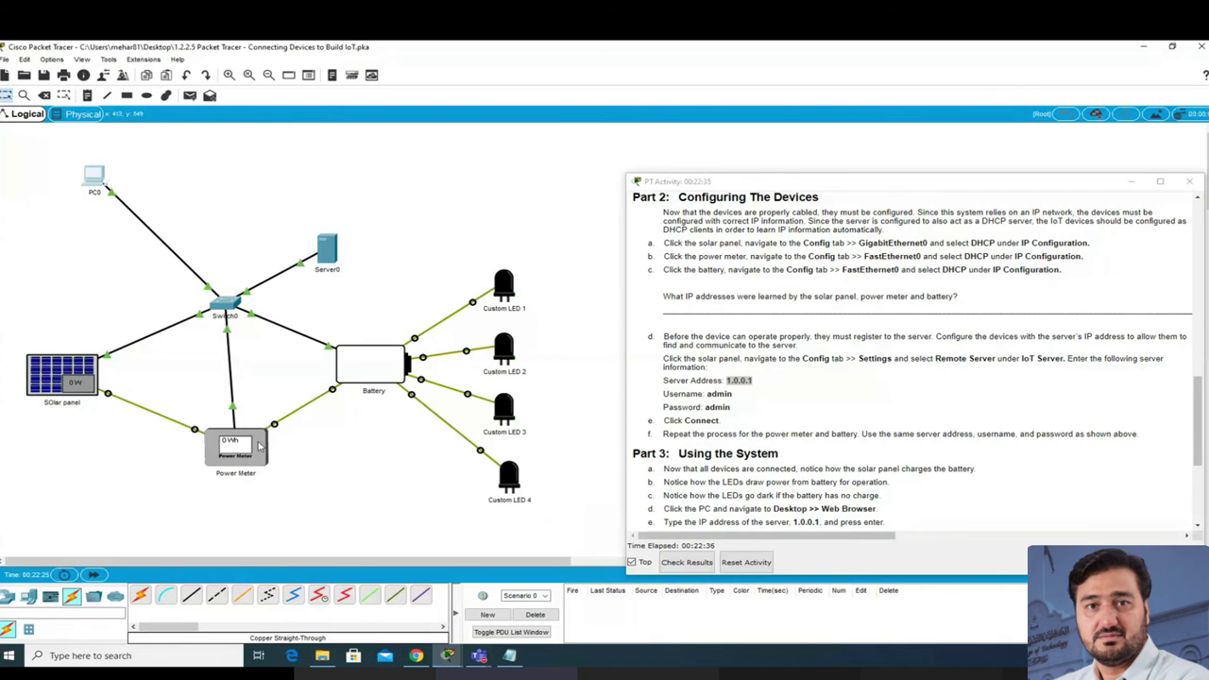
pyautogui.click(264, 447)
pyautogui.moveTo(588, 175); pyautogui.dragTo(333, 181)
# Step: Set the Power Meter's settings to Remote Server with pasted address 1.0.0.1
pyautogui.click(229, 230)
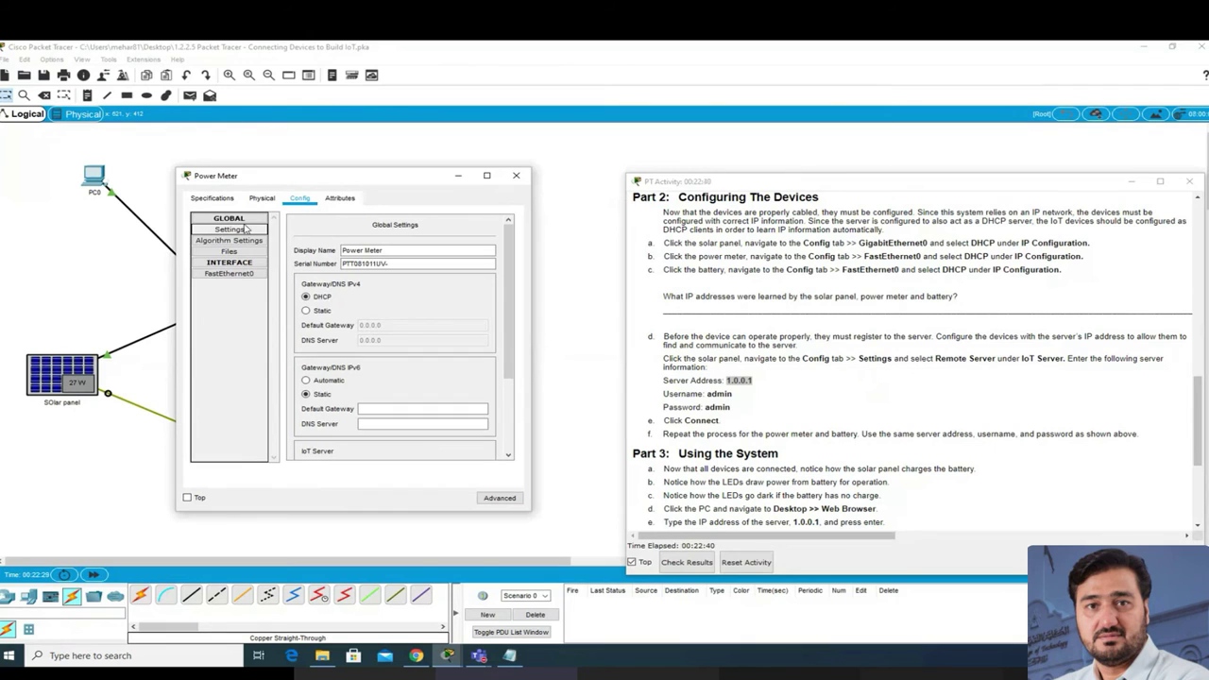
pyautogui.moveTo(507, 283); pyautogui.dragTo(515, 385)
pyautogui.click(338, 379)
pyautogui.click(402, 394)
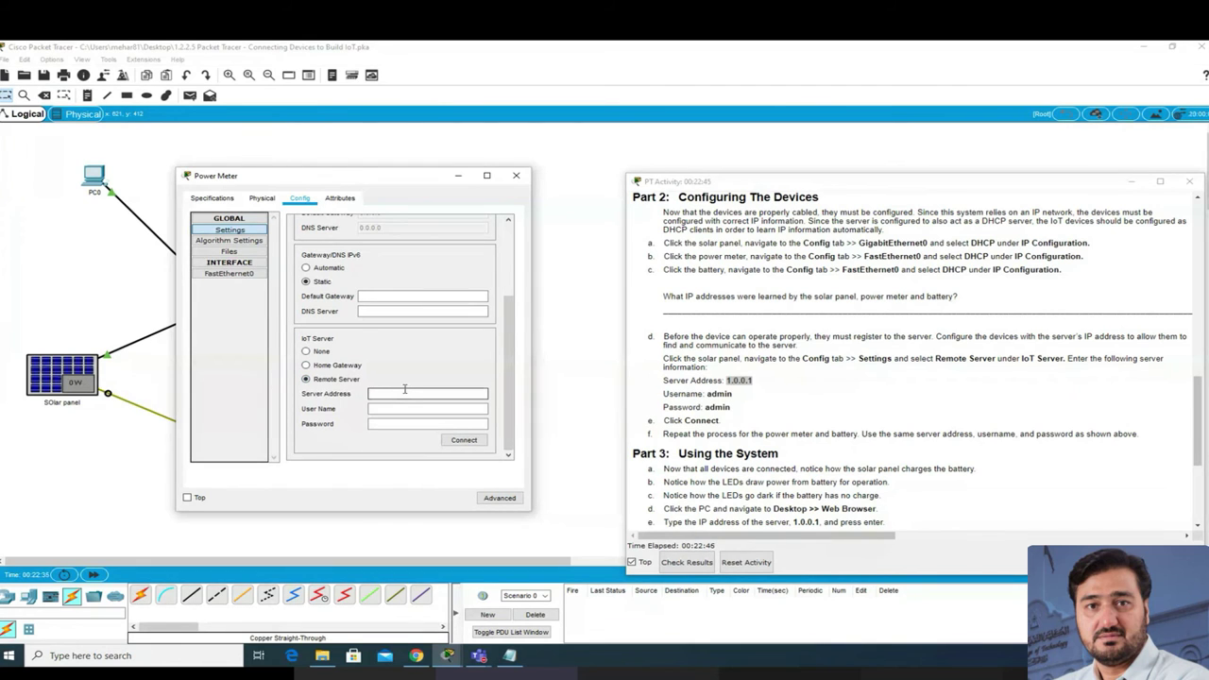
pyautogui.write('1.0.0.1')
# Step: Enter the server username and password, connect the Power Meter, and close its window
pyautogui.click(397, 408)
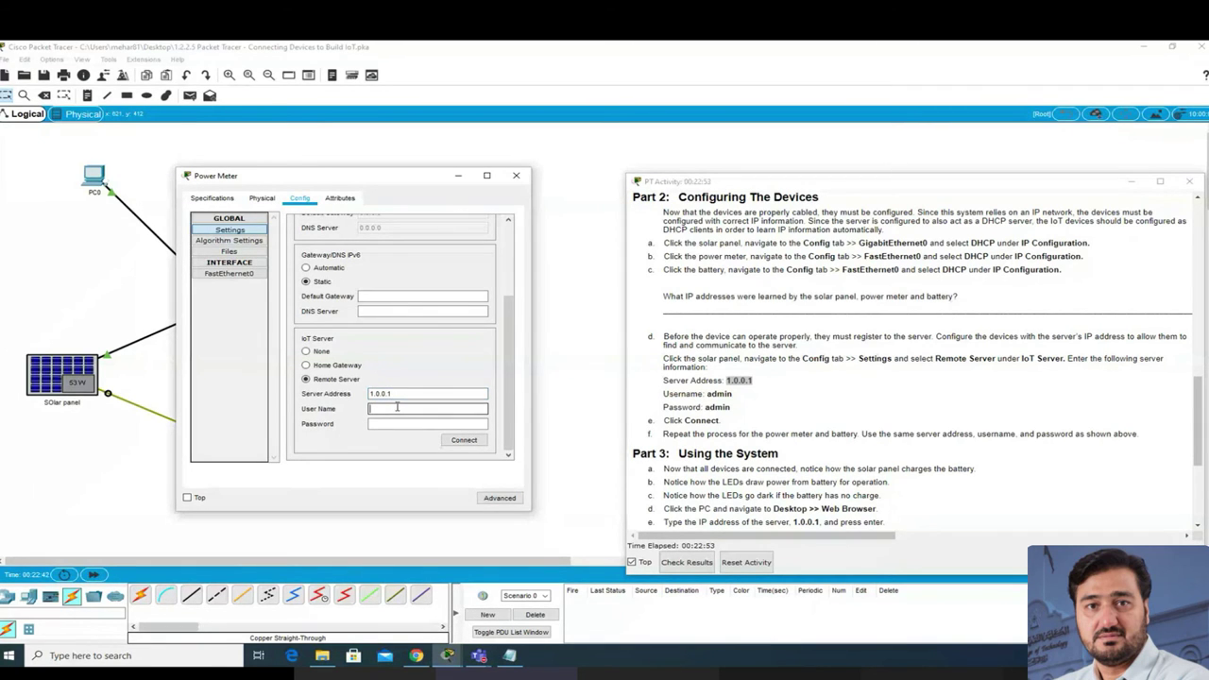
pyautogui.write('admin')
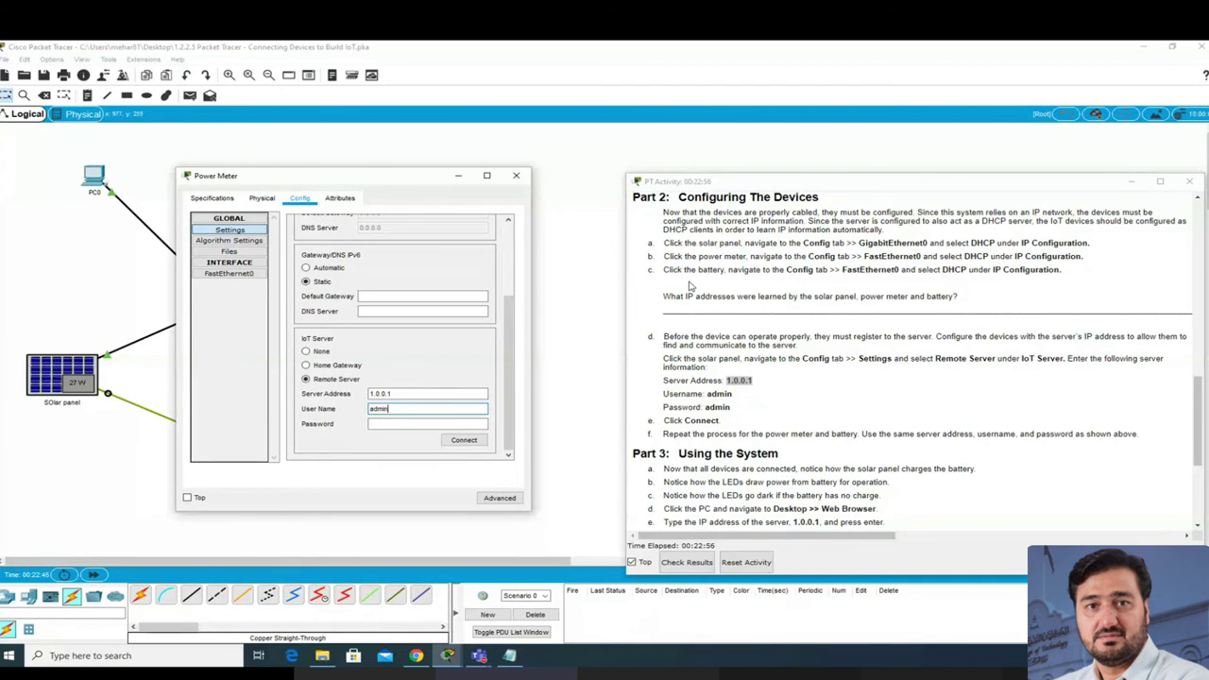
pyautogui.press('Tab')
pyautogui.write('adm')
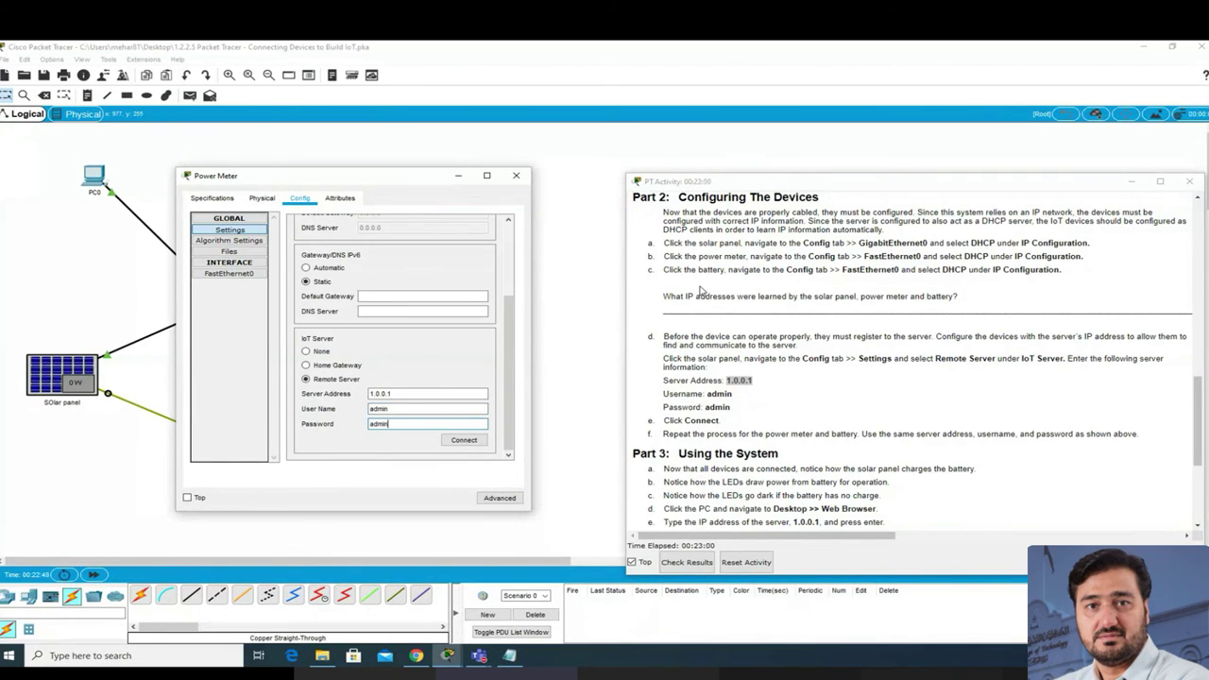
pyautogui.click(471, 443)
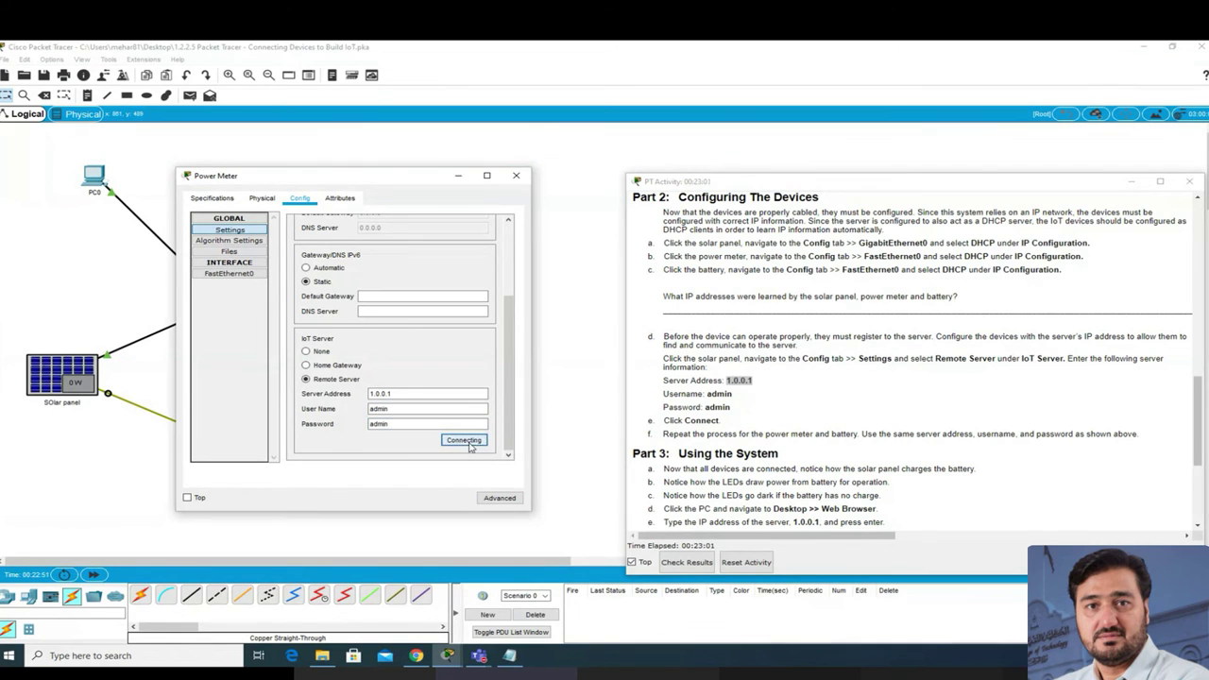
pyautogui.moveTo(403, 182); pyautogui.dragTo(288, 223)
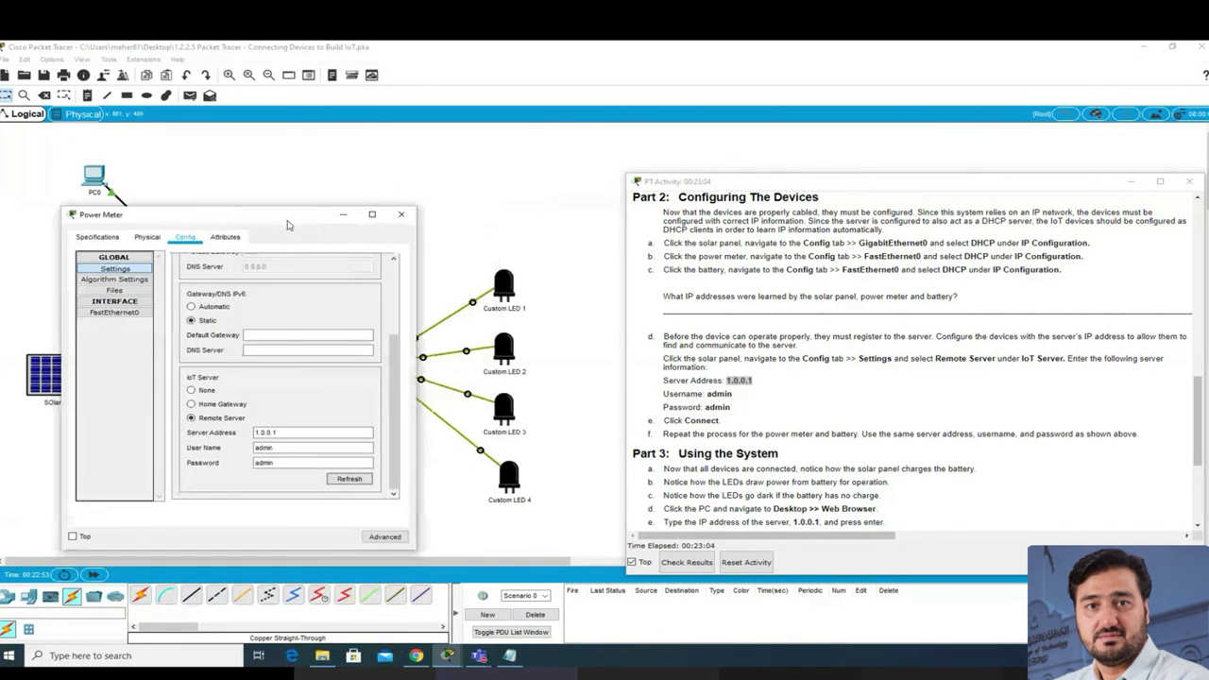
pyautogui.click(401, 216)
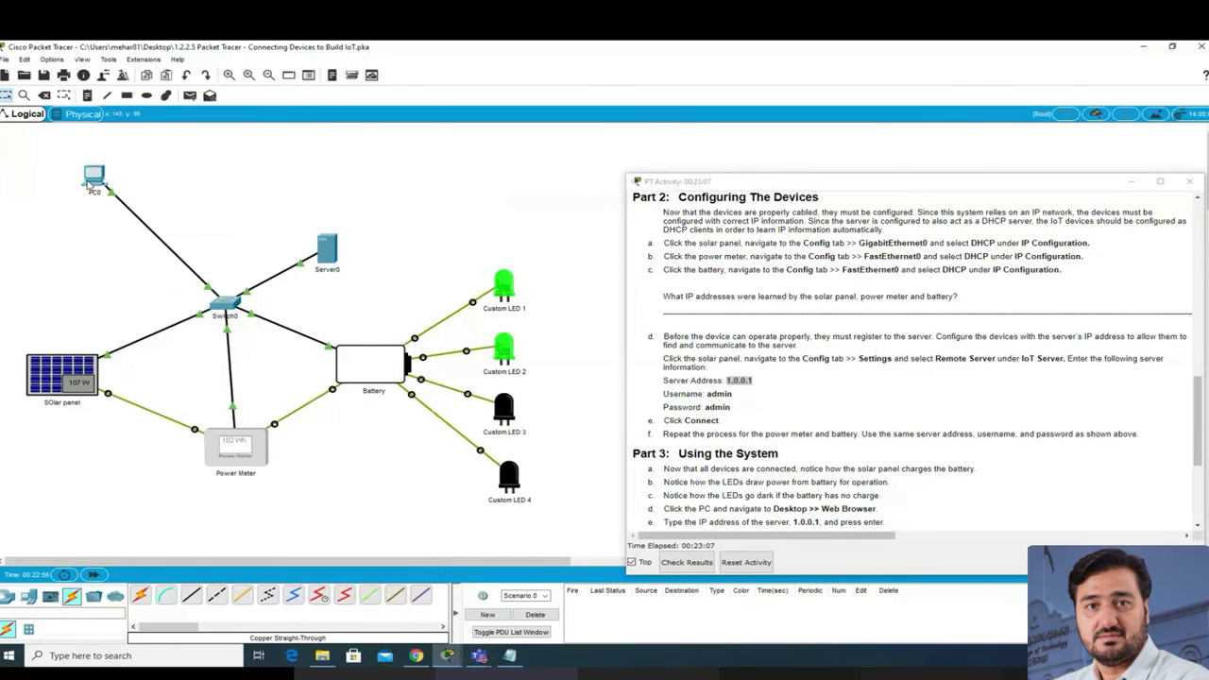
# Step: Reopen PC0's browser to confirm Solar panel and Power Meter appear in the device list
pyautogui.click(91, 182)
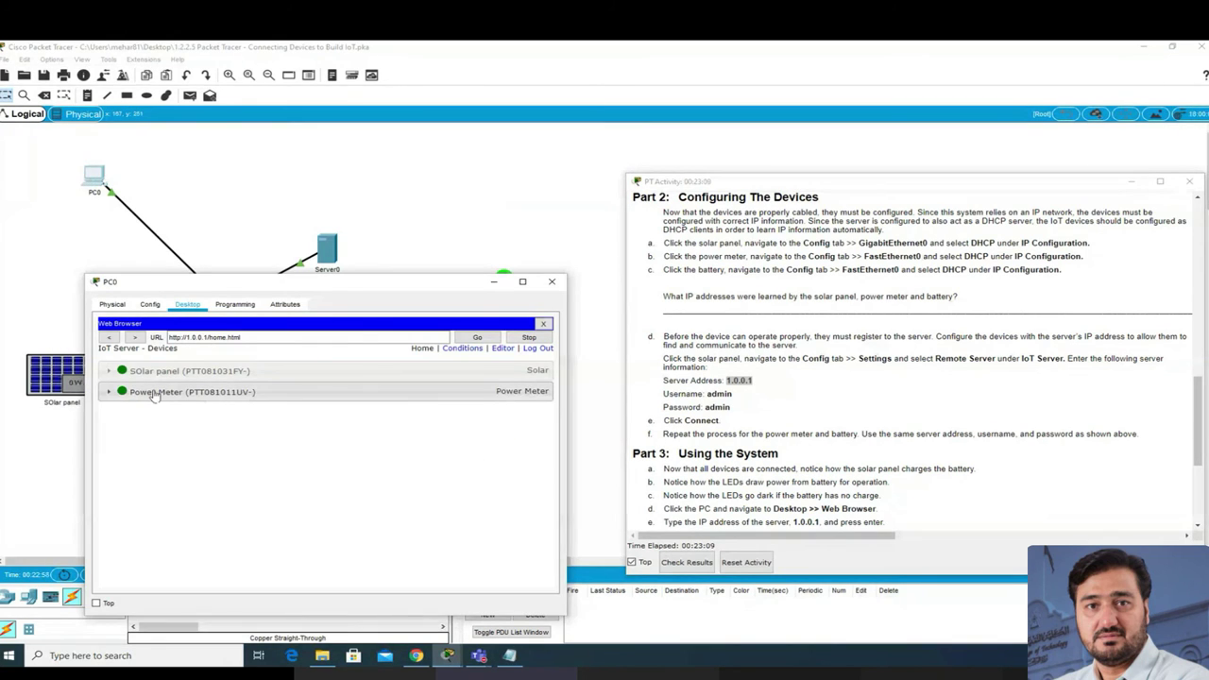
pyautogui.moveTo(430, 283); pyautogui.dragTo(377, 553)
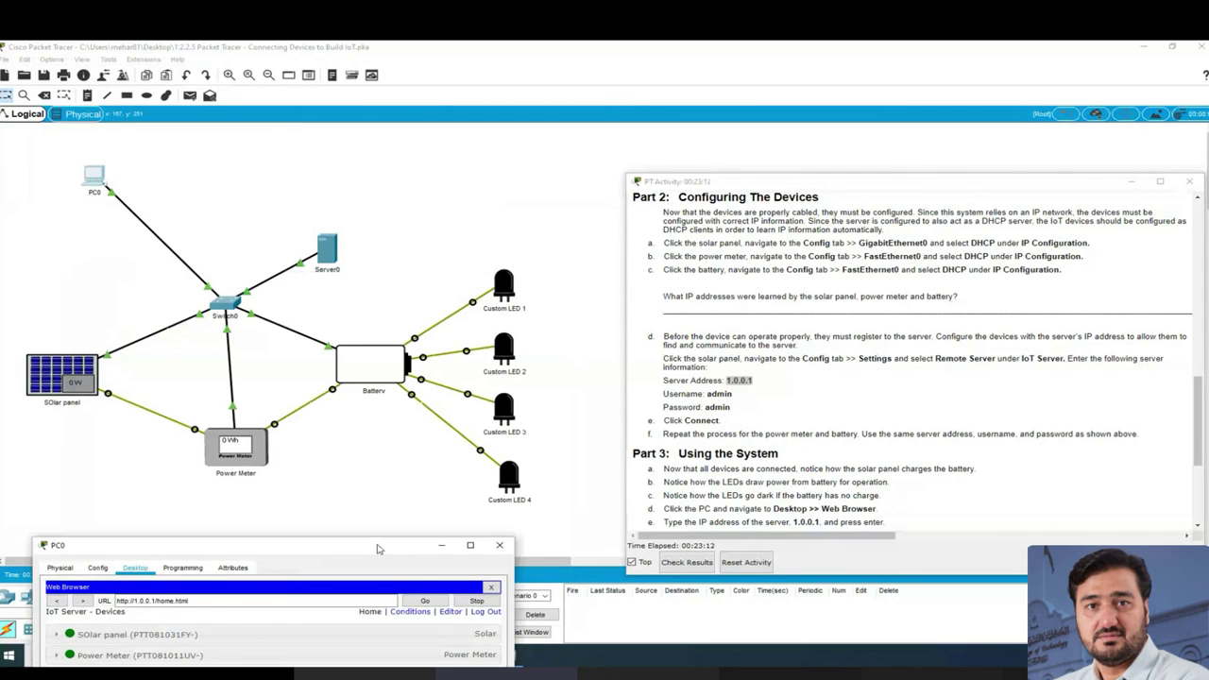
pyautogui.moveTo(275, 546); pyautogui.dragTo(302, 123)
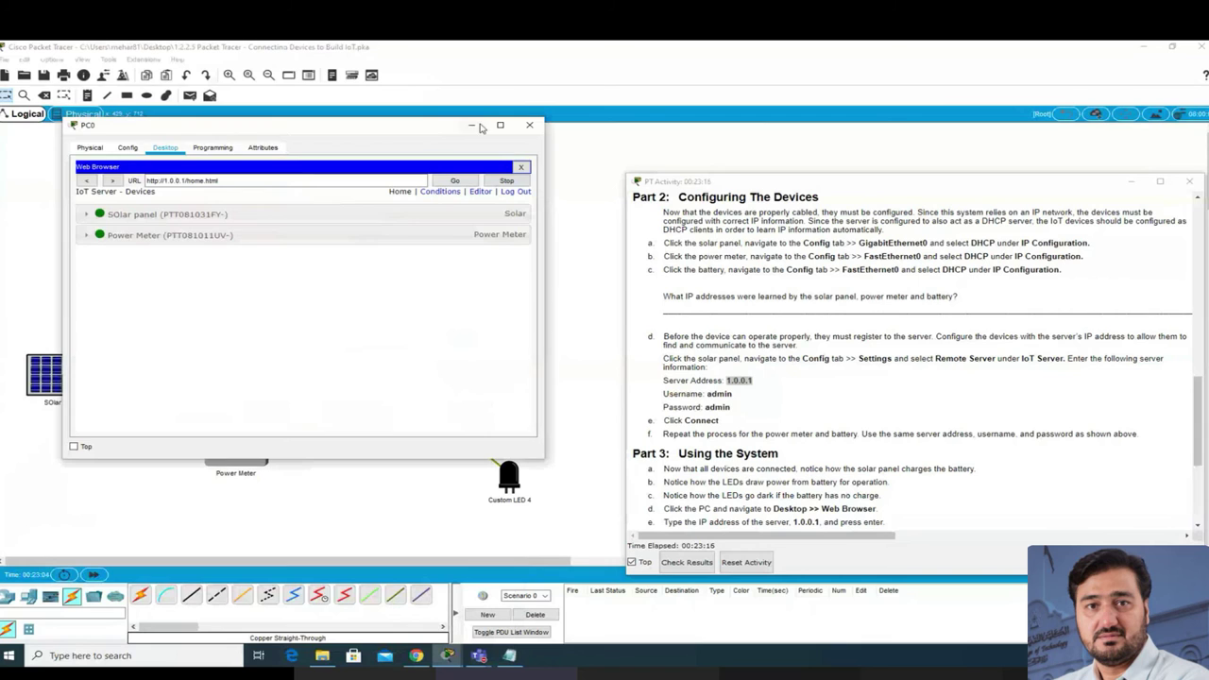
# Step: Set the Battery's settings to Remote Server with pasted address 1.0.0.1
pyautogui.click(524, 122)
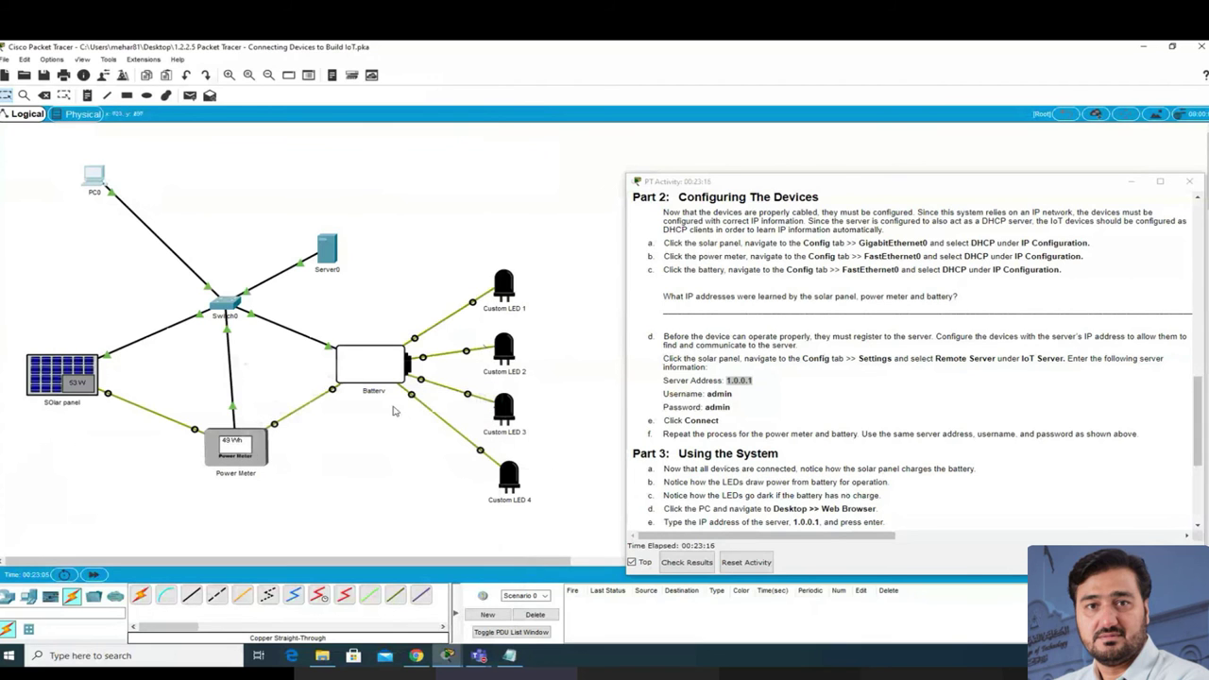
pyautogui.click(358, 372)
pyautogui.moveTo(491, 170); pyautogui.dragTo(161, 168)
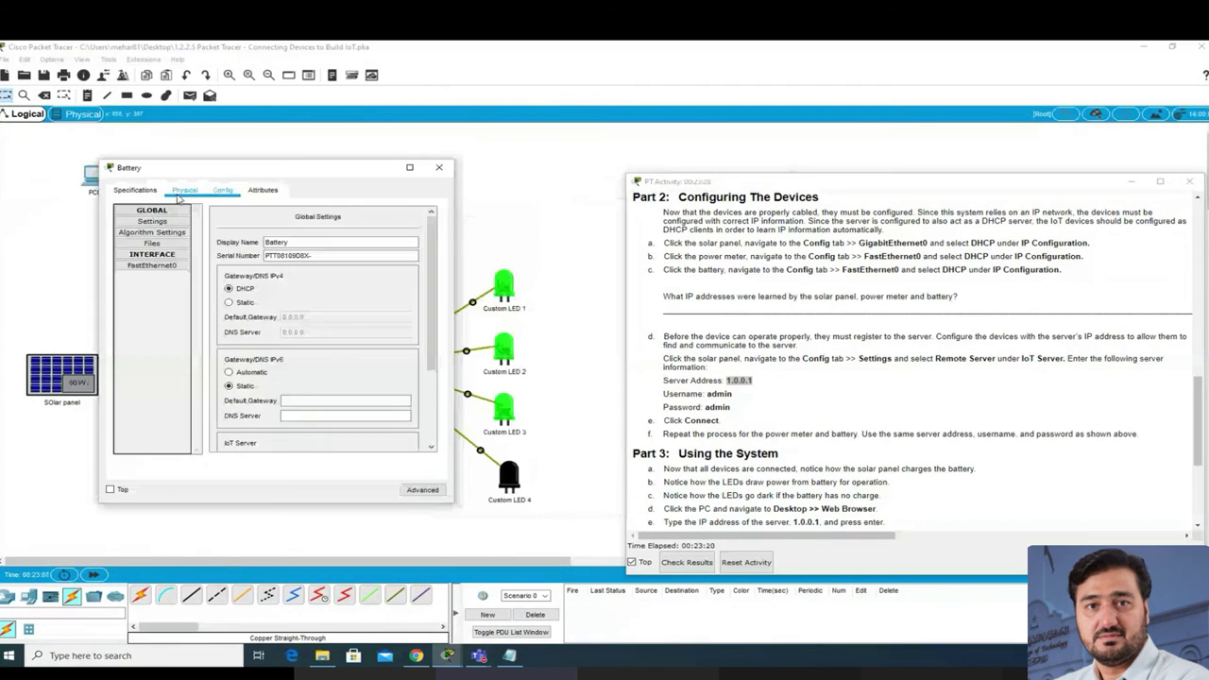
pyautogui.click(153, 223)
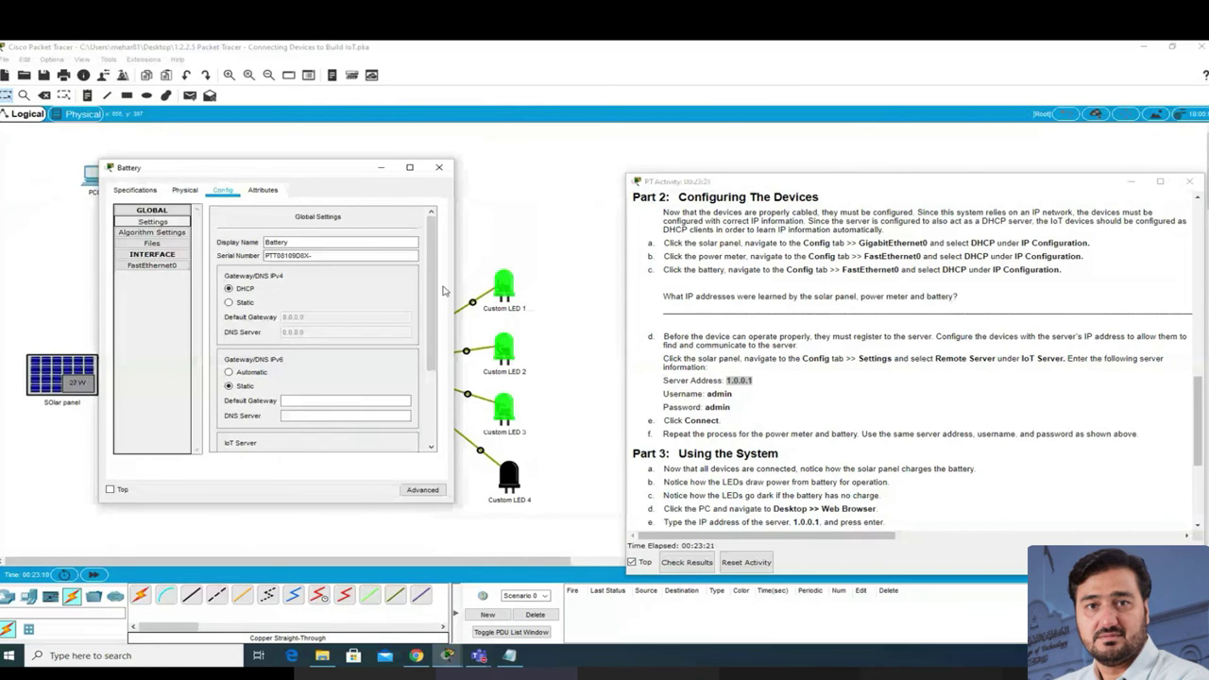
pyautogui.scroll(-1, 435, 332)
pyautogui.moveTo(434, 332); pyautogui.dragTo(427, 433)
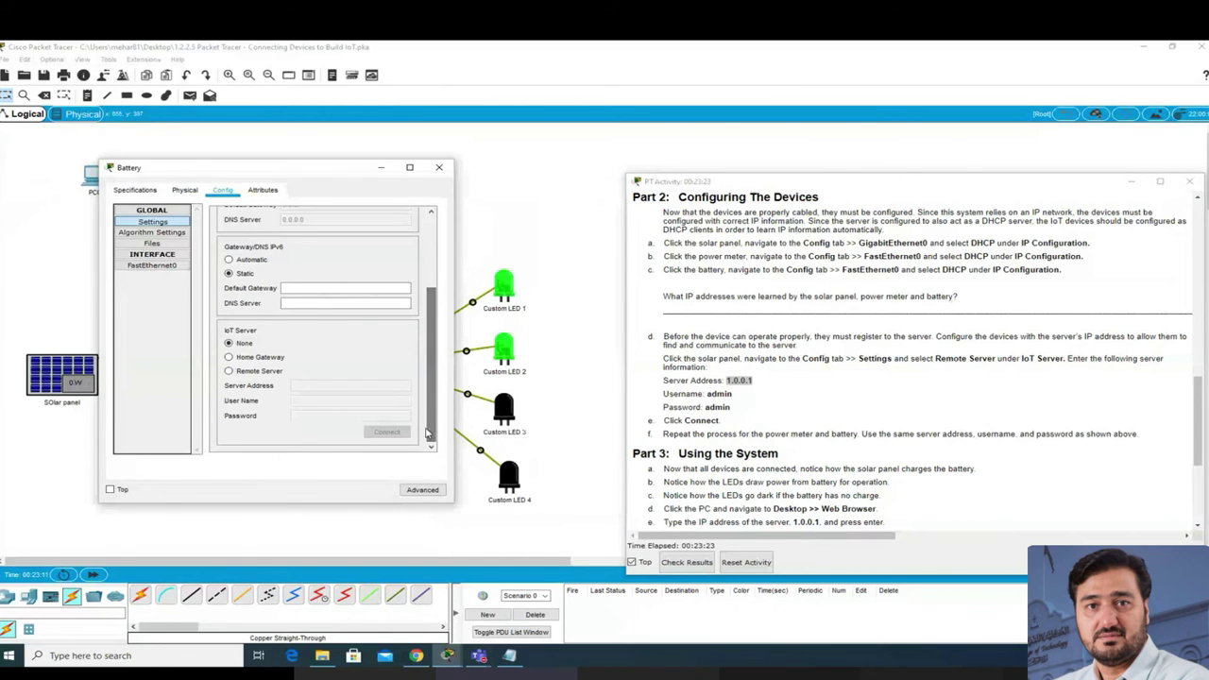
pyautogui.click(249, 374)
pyautogui.click(321, 385)
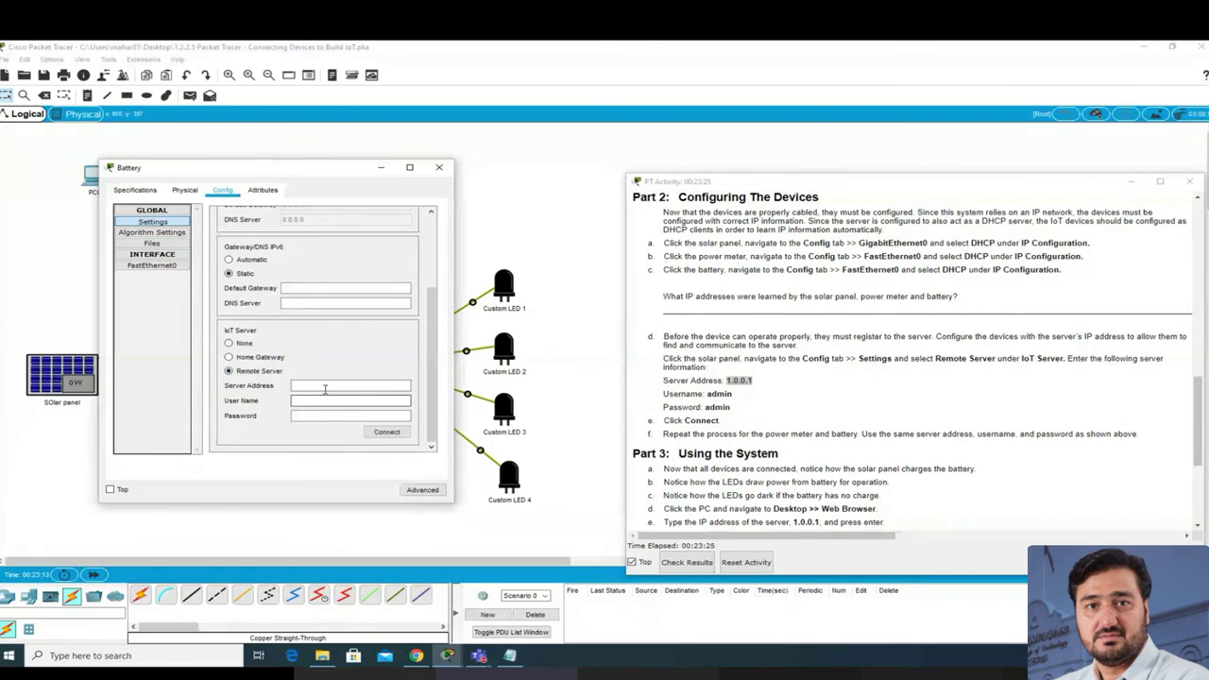
pyautogui.write('1.0.0.1')
# Step: Enter the server username and password, connect the Battery, and close its settings
pyautogui.press('Tab')
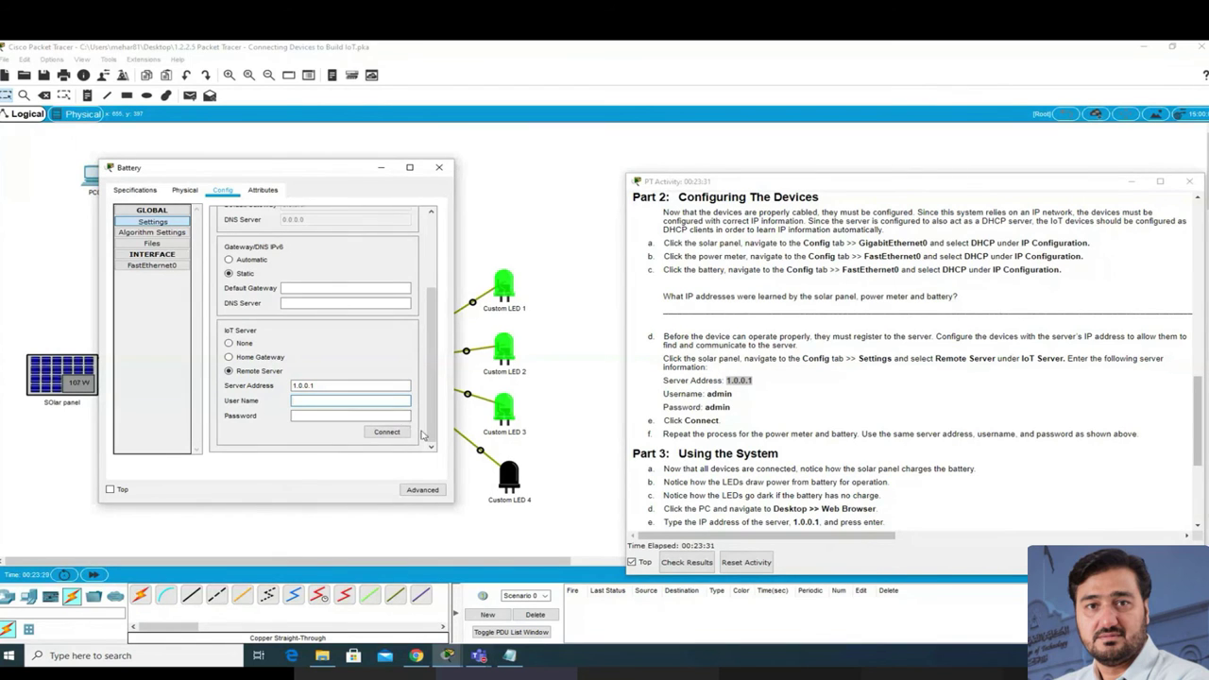
pyautogui.write('admin')
pyautogui.press('Tab')
pyautogui.write('ad')
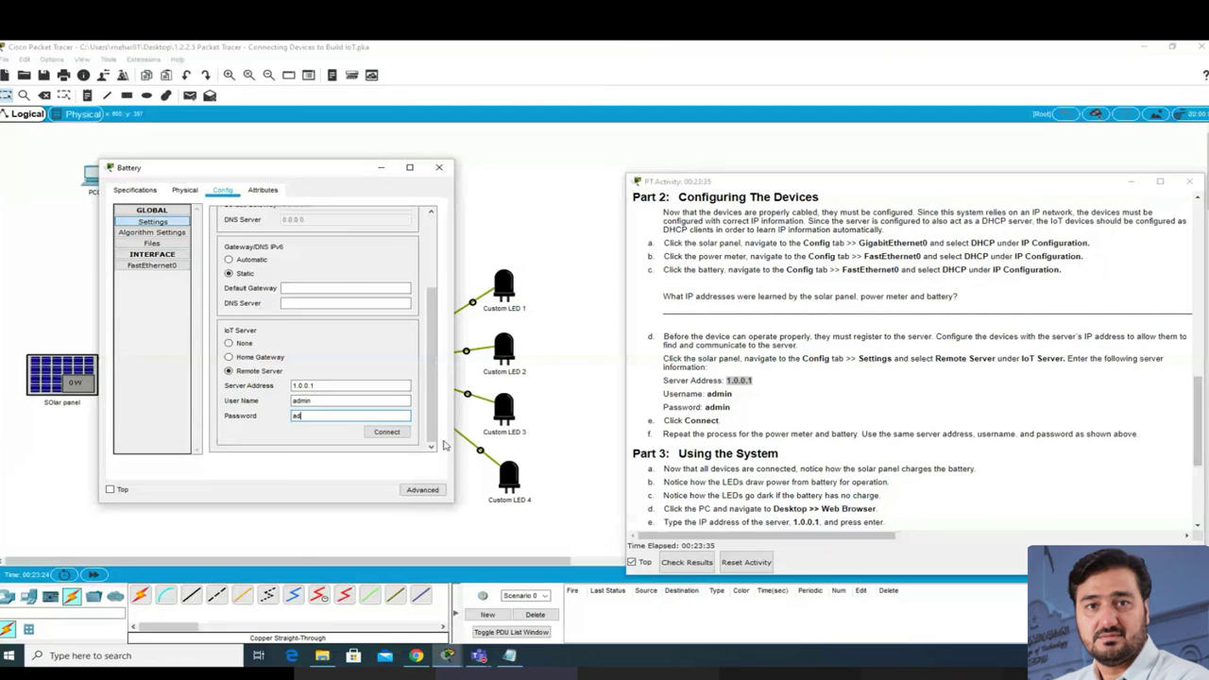
pyautogui.click(386, 433)
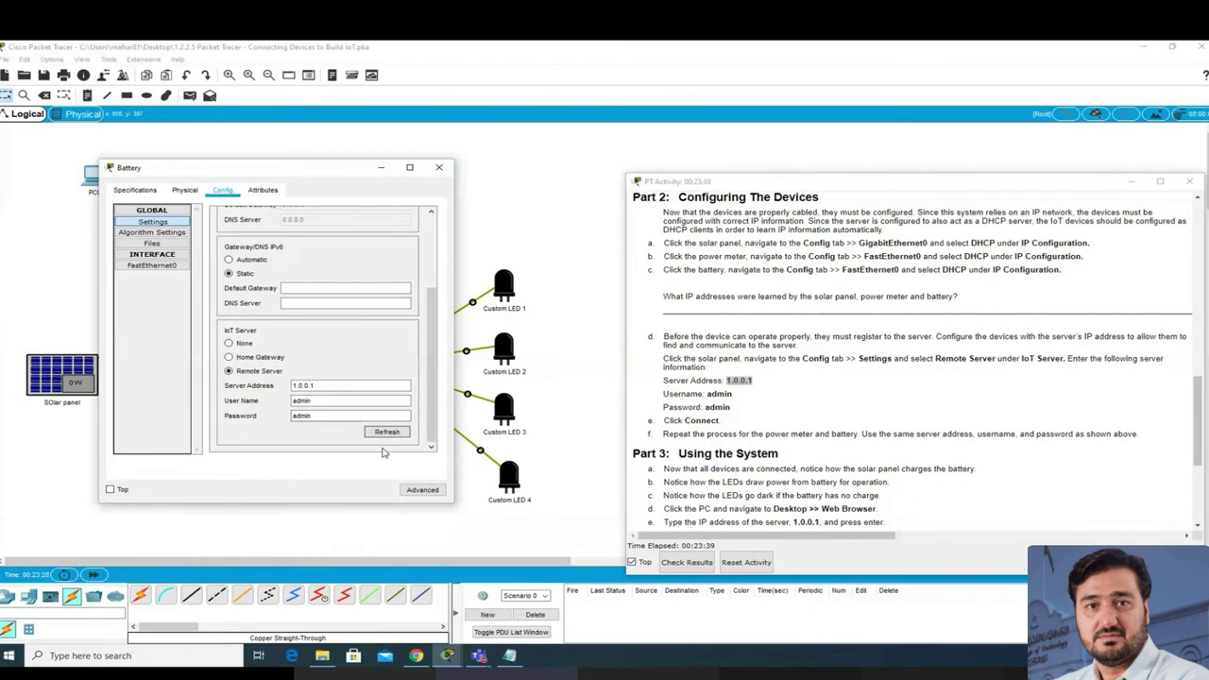
pyautogui.click(439, 169)
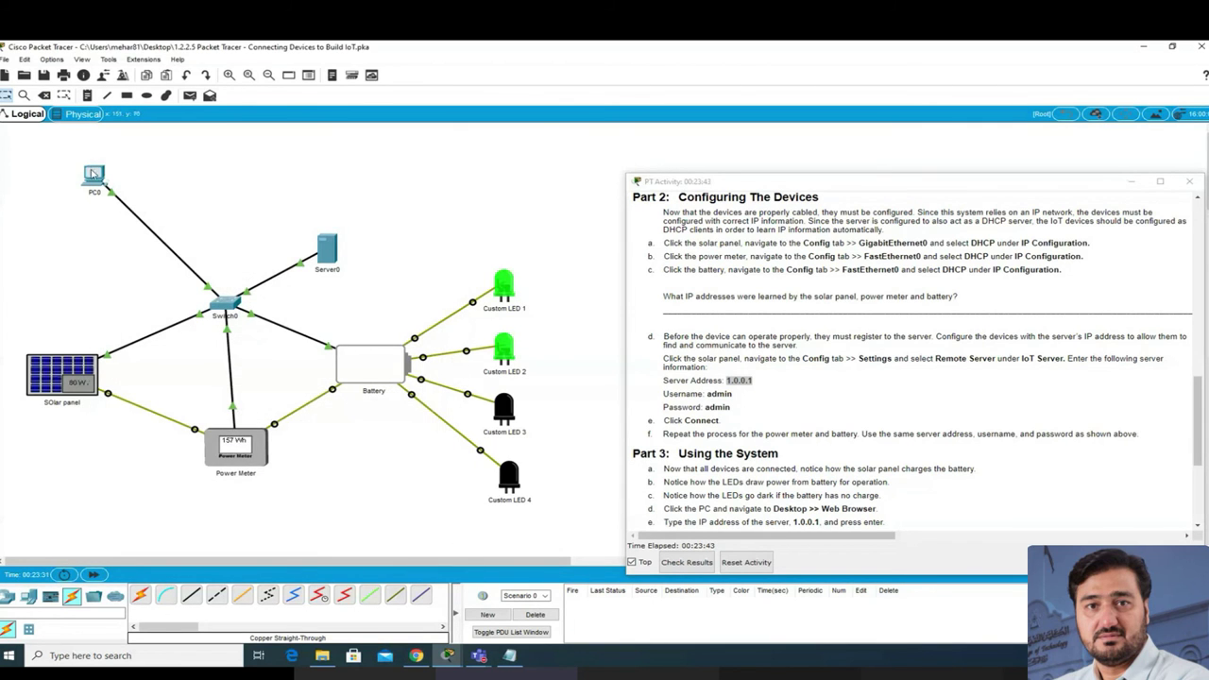
# Step: Reopen PC0's IoT Server page, now listing the Battery, and shift the window lower
pyautogui.click(94, 173)
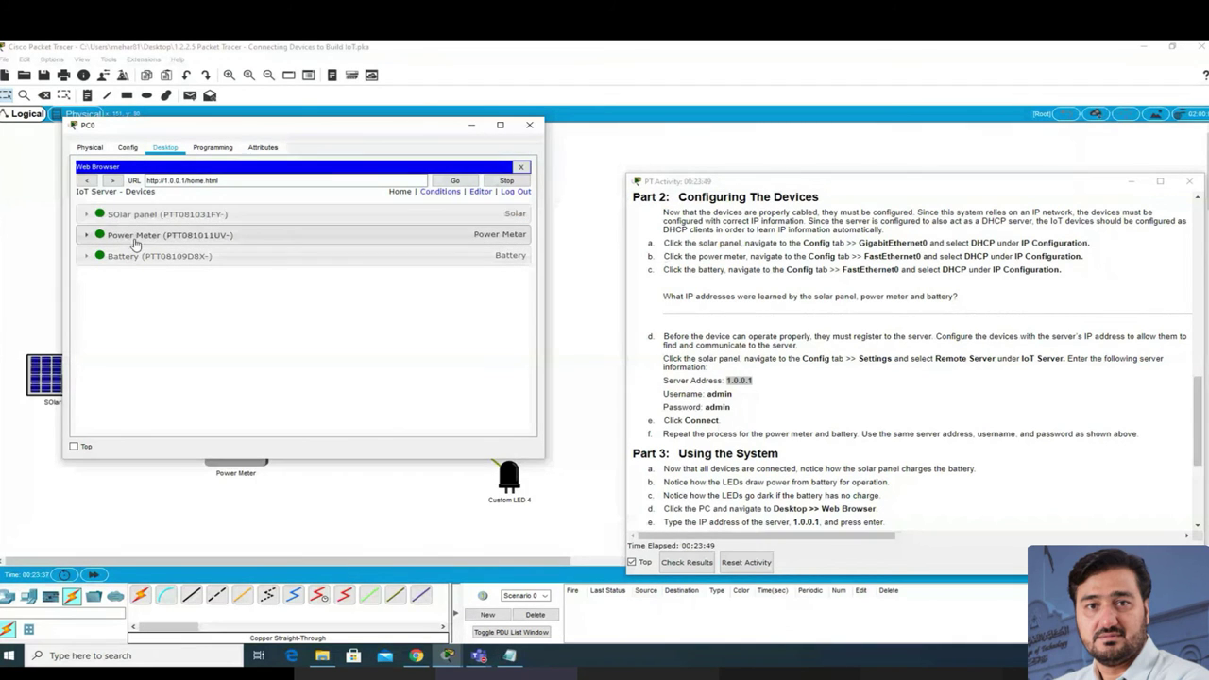
pyautogui.moveTo(319, 132); pyautogui.dragTo(277, 169)
pyautogui.moveTo(358, 179)
pyautogui.mouseDown()
pyautogui.moveTo(335, 332)
pyautogui.moveTo(354, 185)
pyautogui.mouseUp()
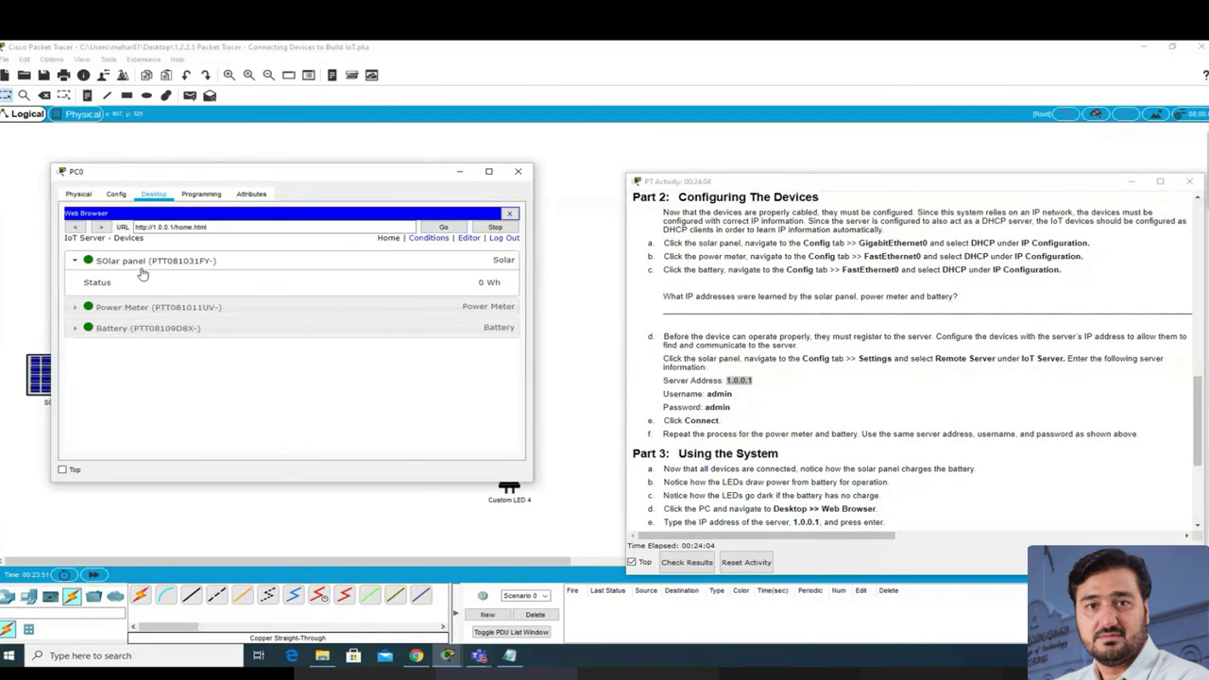
# Step: Expand the Power Meter and Battery entries to show wattage and available power
pyautogui.click(176, 309)
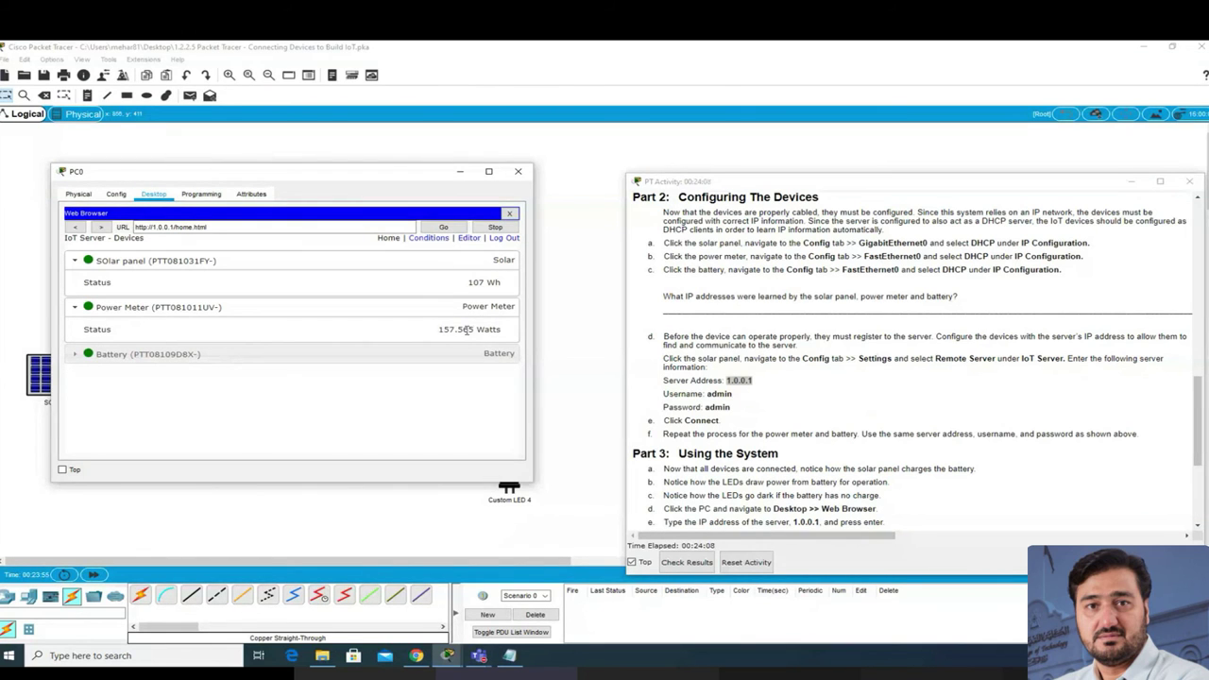
pyautogui.moveTo(156, 175); pyautogui.dragTo(157, 139)
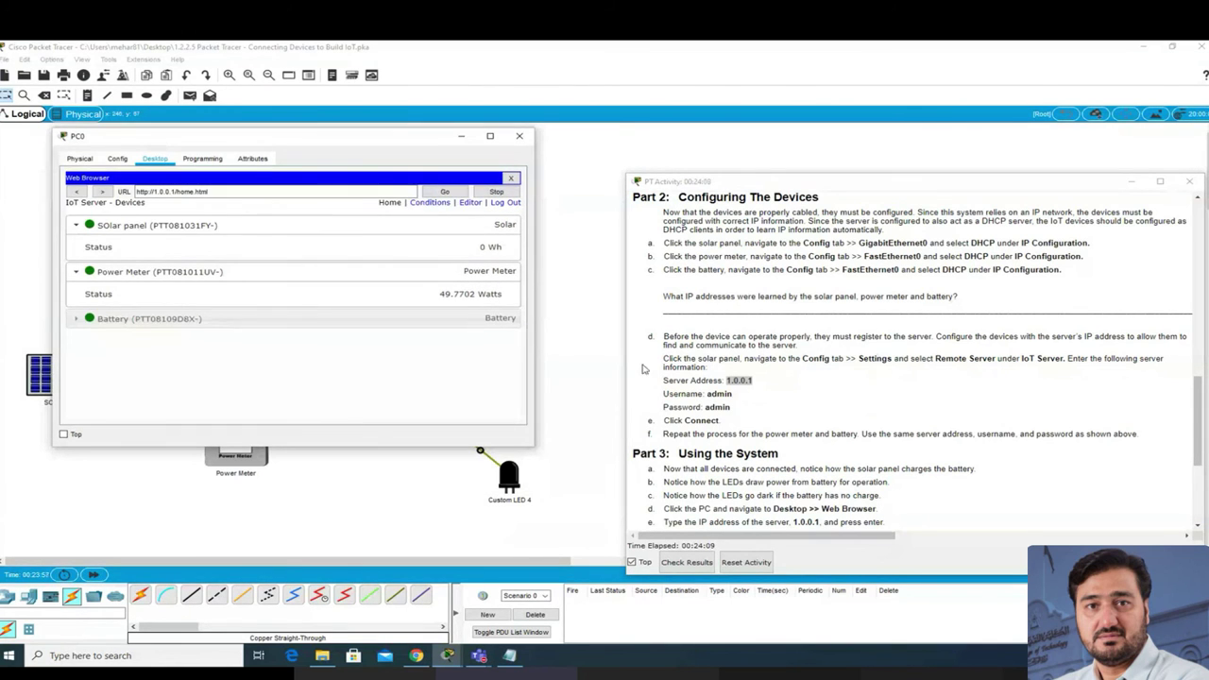
pyautogui.click(490, 319)
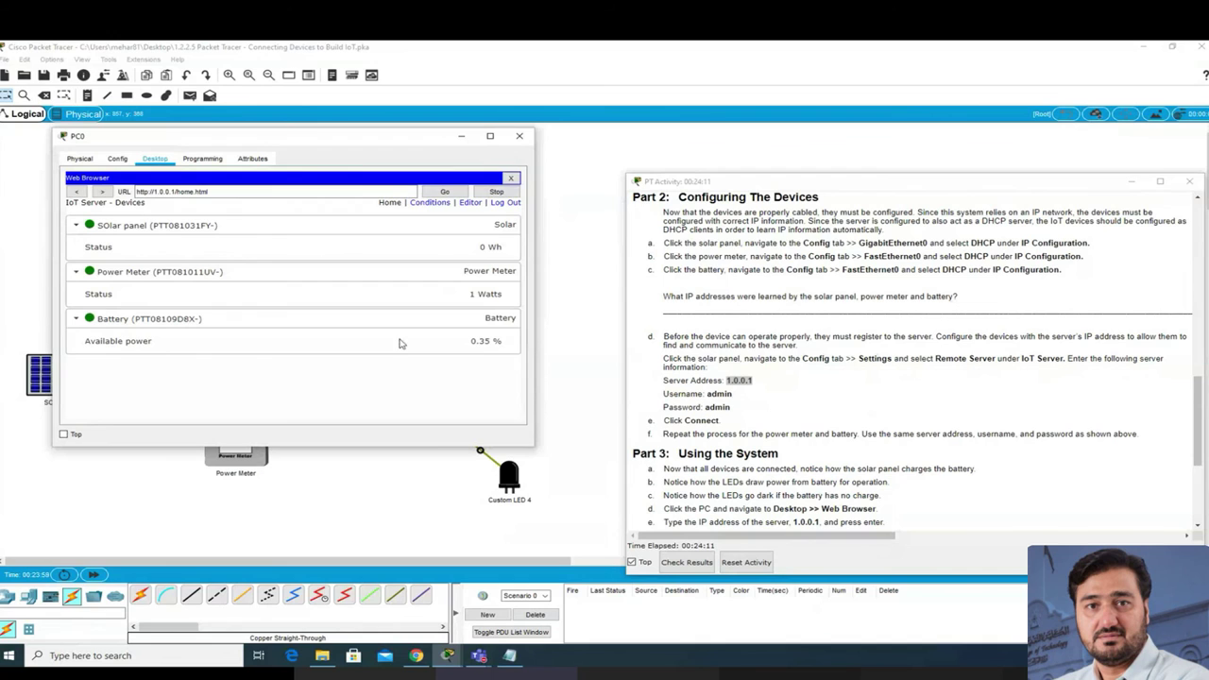
# Step: Reposition and widen PC0's browser window, then minimize the PT Activity instructions
pyautogui.moveTo(407, 137); pyautogui.dragTo(400, 466)
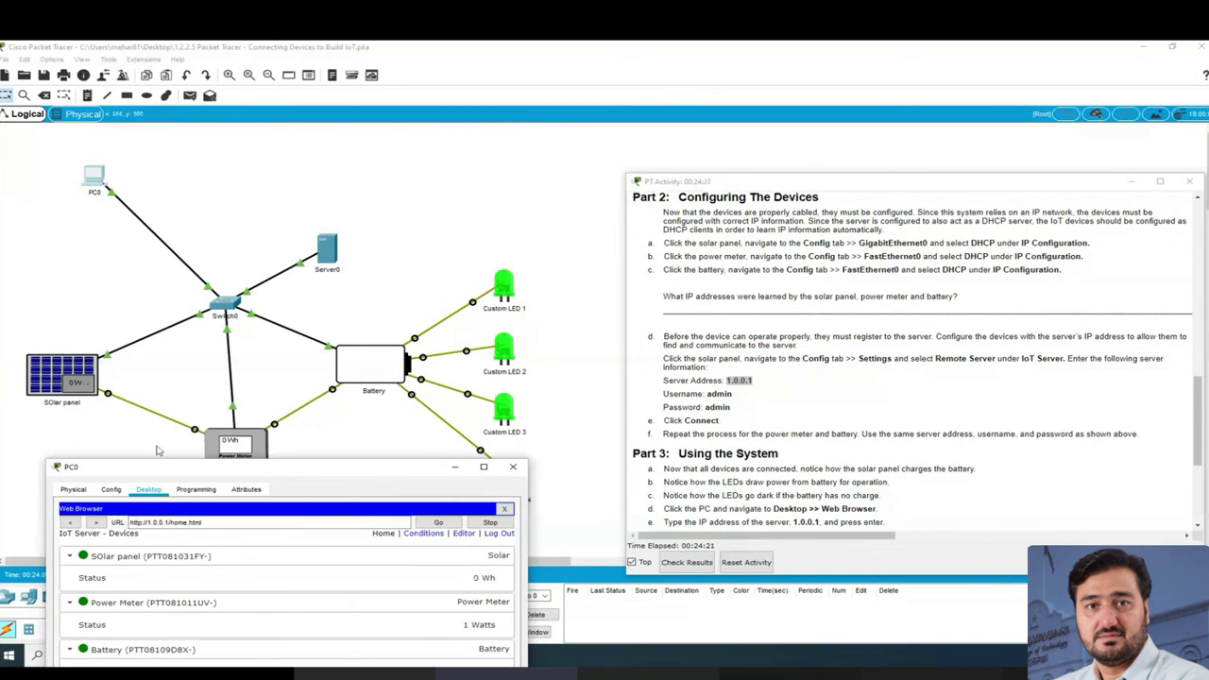
pyautogui.moveTo(271, 477); pyautogui.dragTo(250, 227)
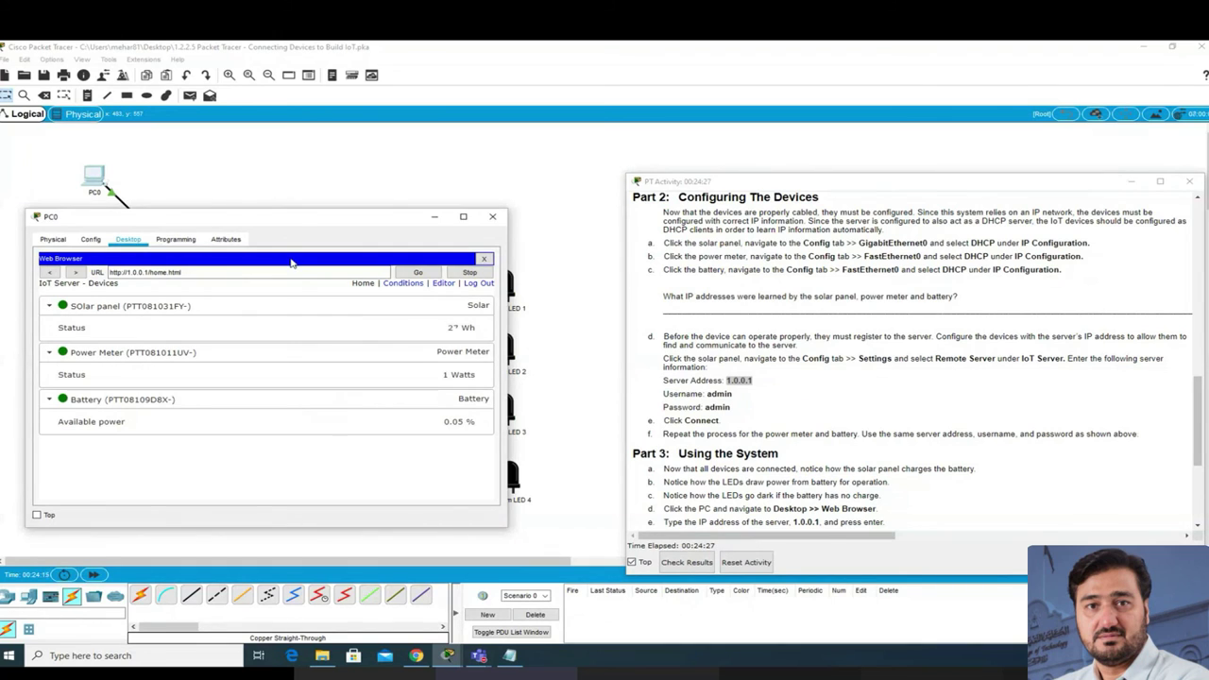
pyautogui.moveTo(351, 223); pyautogui.dragTo(346, 192)
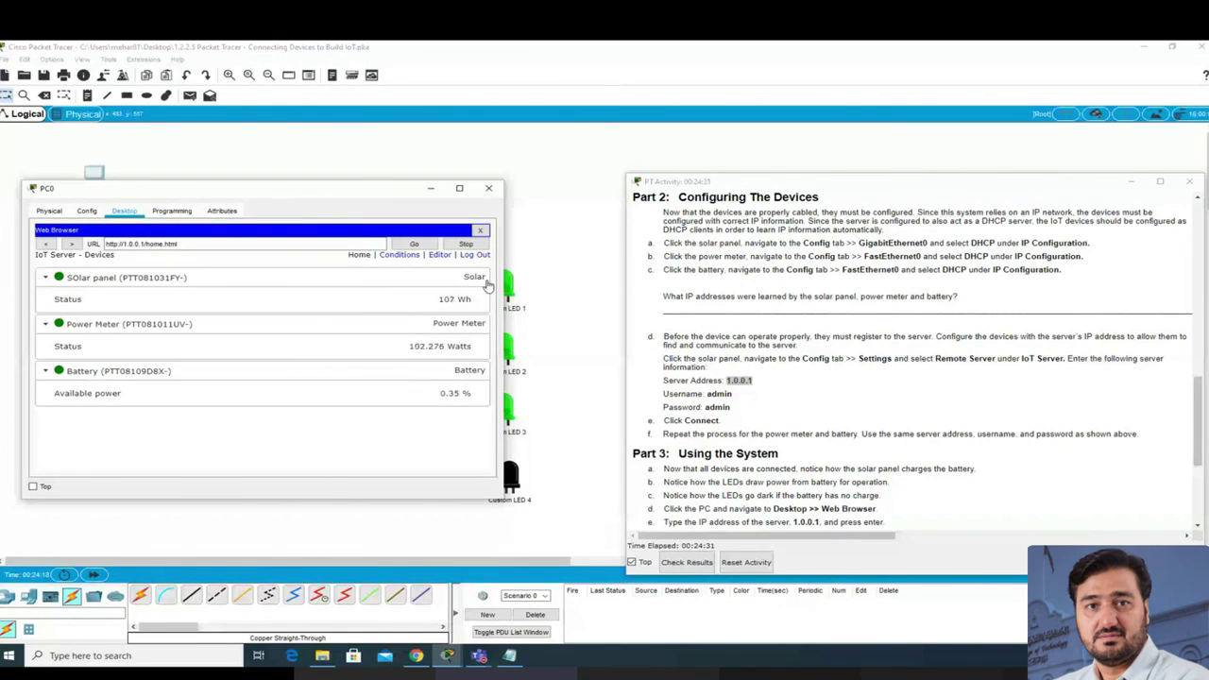
pyautogui.moveTo(495, 284); pyautogui.dragTo(552, 269)
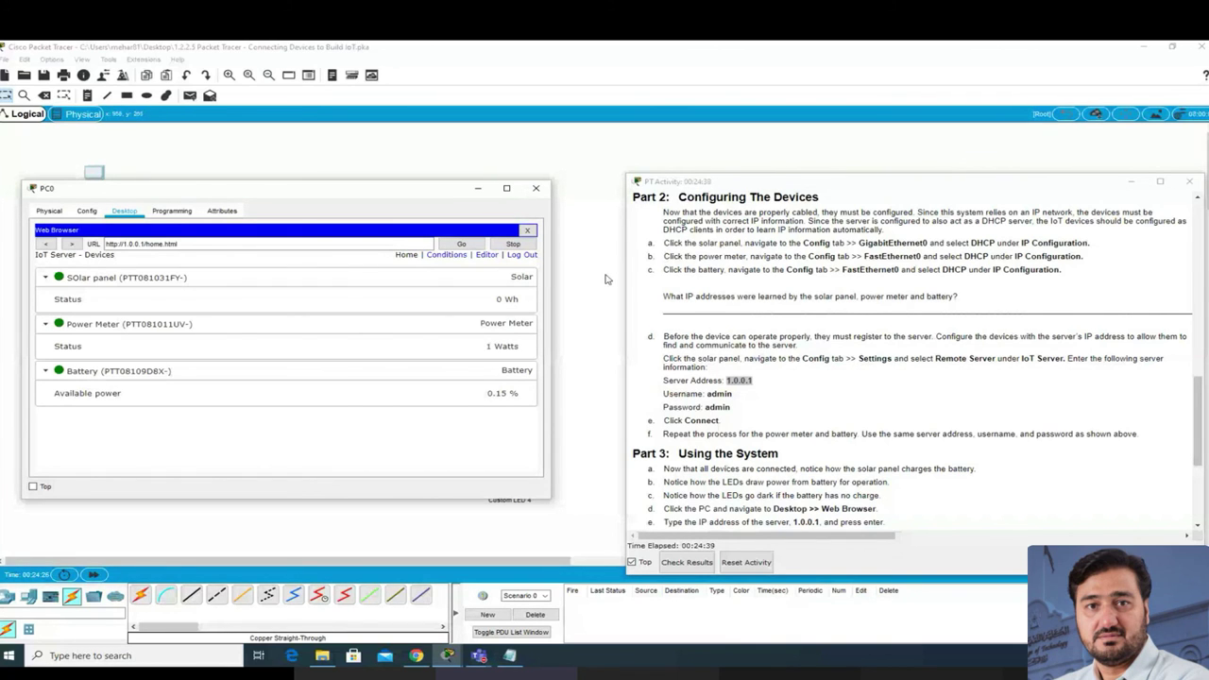
pyautogui.moveTo(330, 191); pyautogui.dragTo(345, 445)
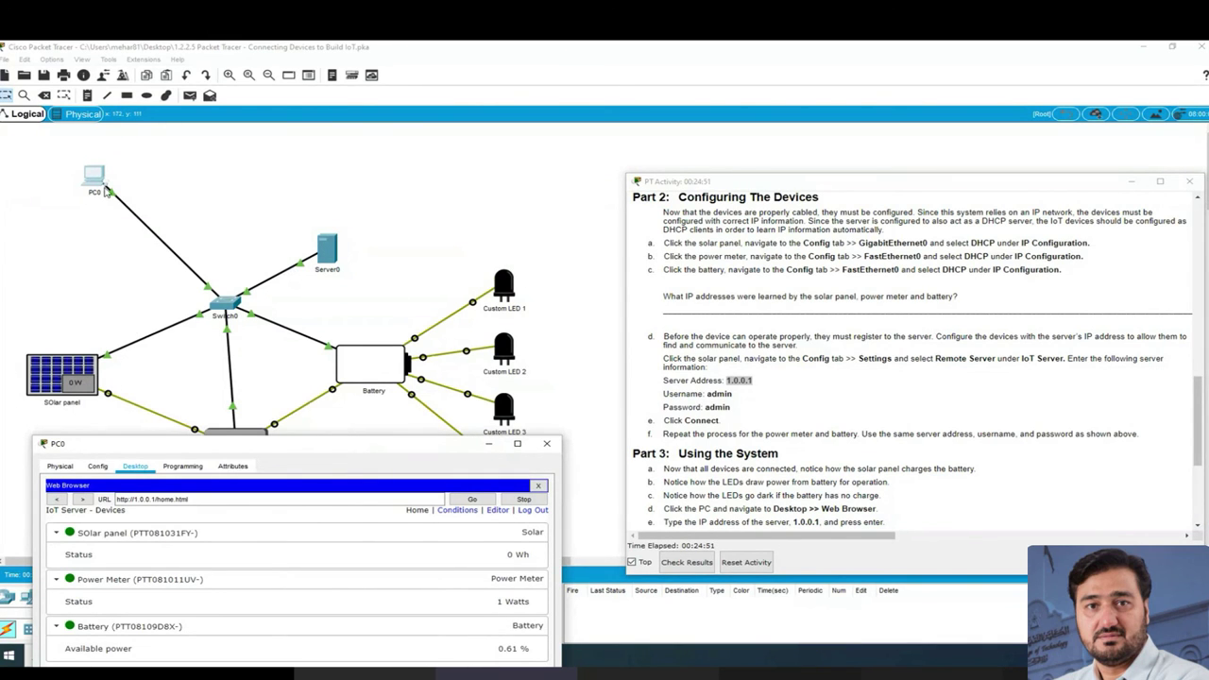
pyautogui.moveTo(285, 450); pyautogui.dragTo(253, 375)
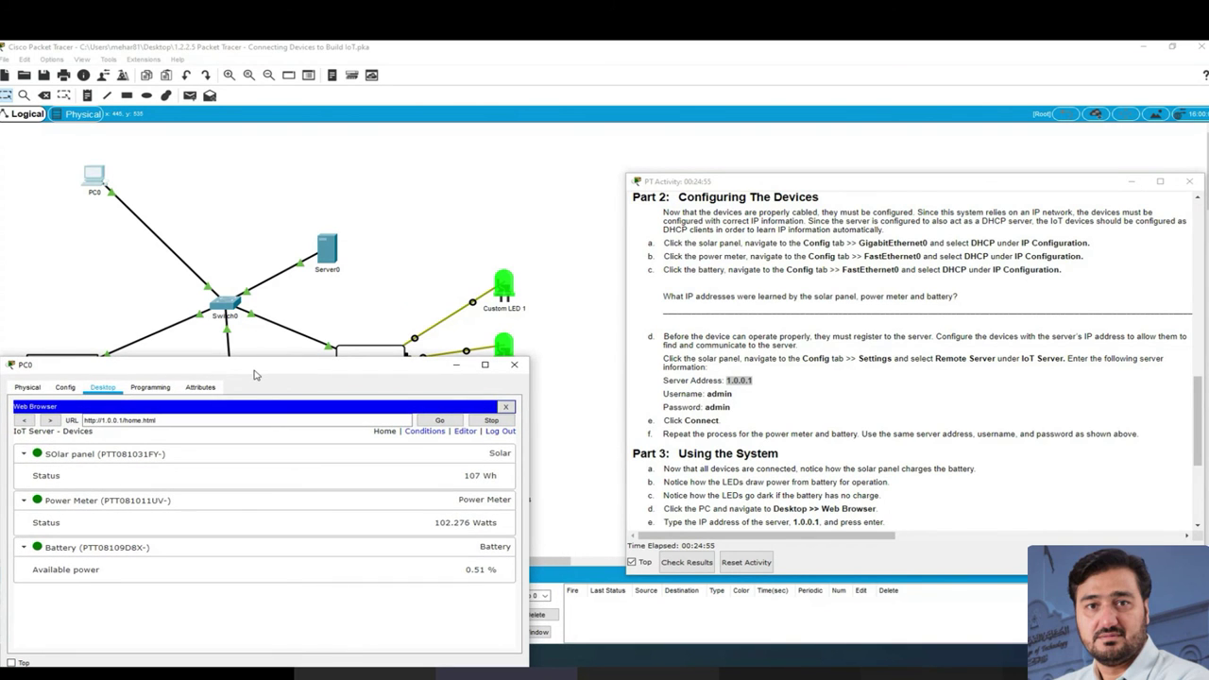
pyautogui.moveTo(254, 375); pyautogui.dragTo(267, 336)
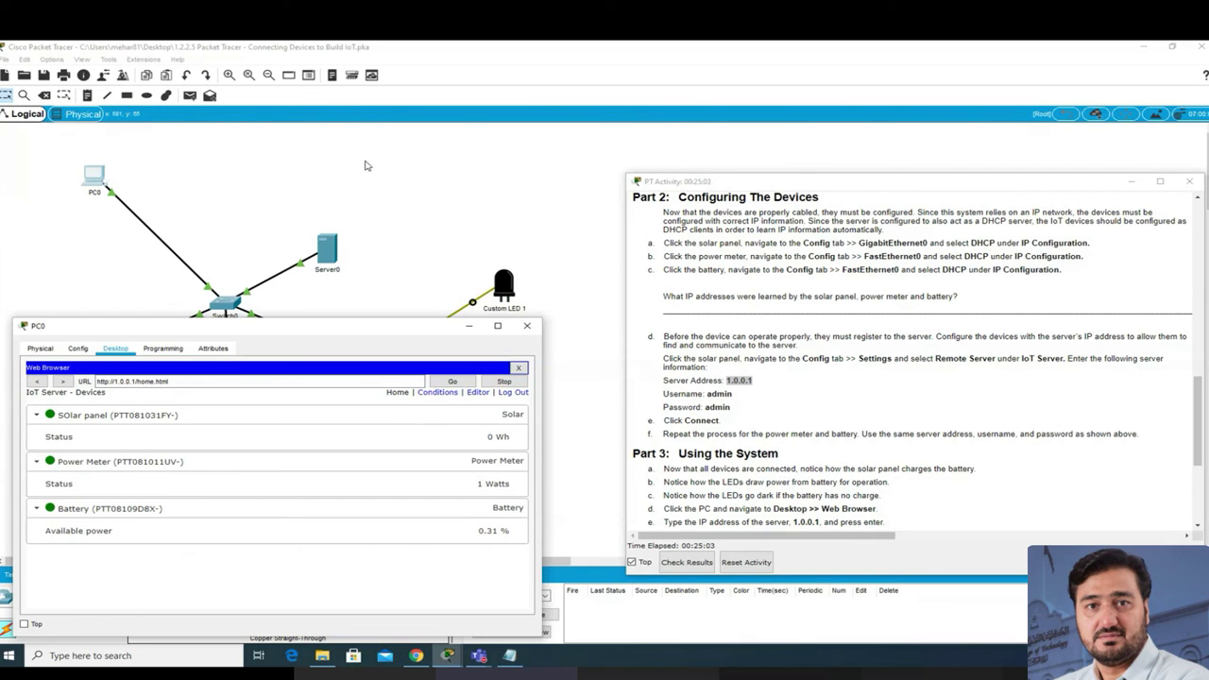
pyautogui.moveTo(422, 337); pyautogui.dragTo(850, 94)
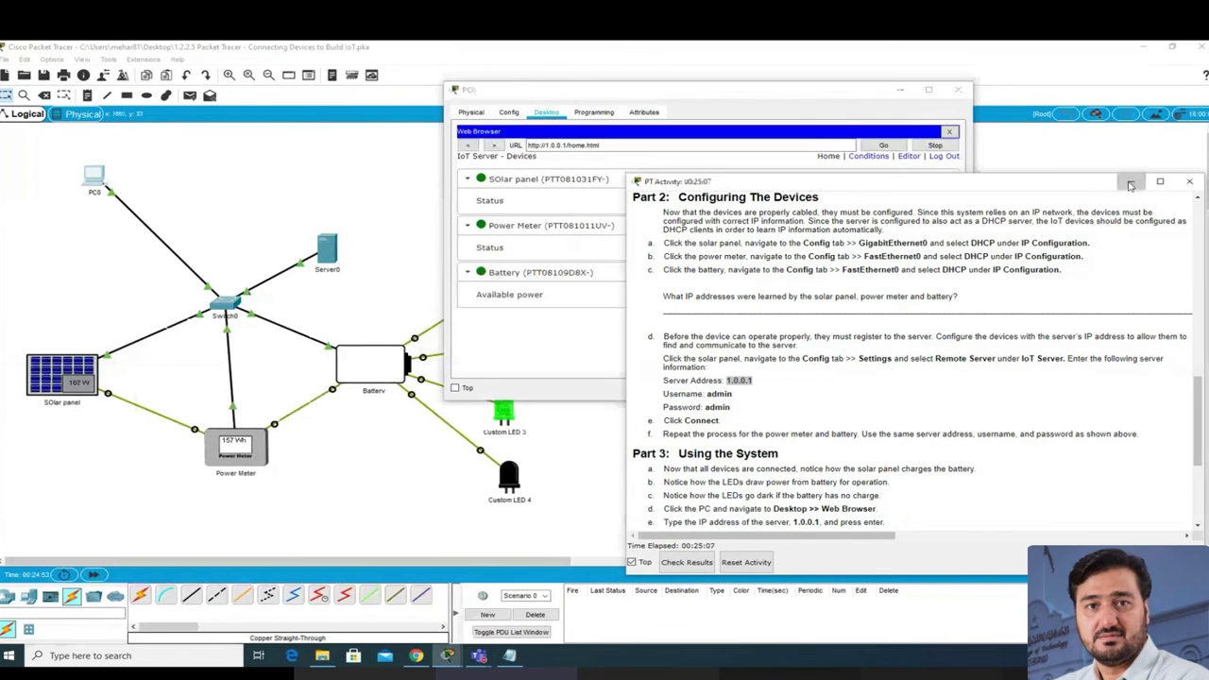
pyautogui.click(1131, 182)
# Step: Move PC0's browser to the right: solar panel 0 Wh, Power Meter 1 Watt, Battery 0.42%
pyautogui.moveTo(689, 92); pyautogui.dragTo(871, 101)
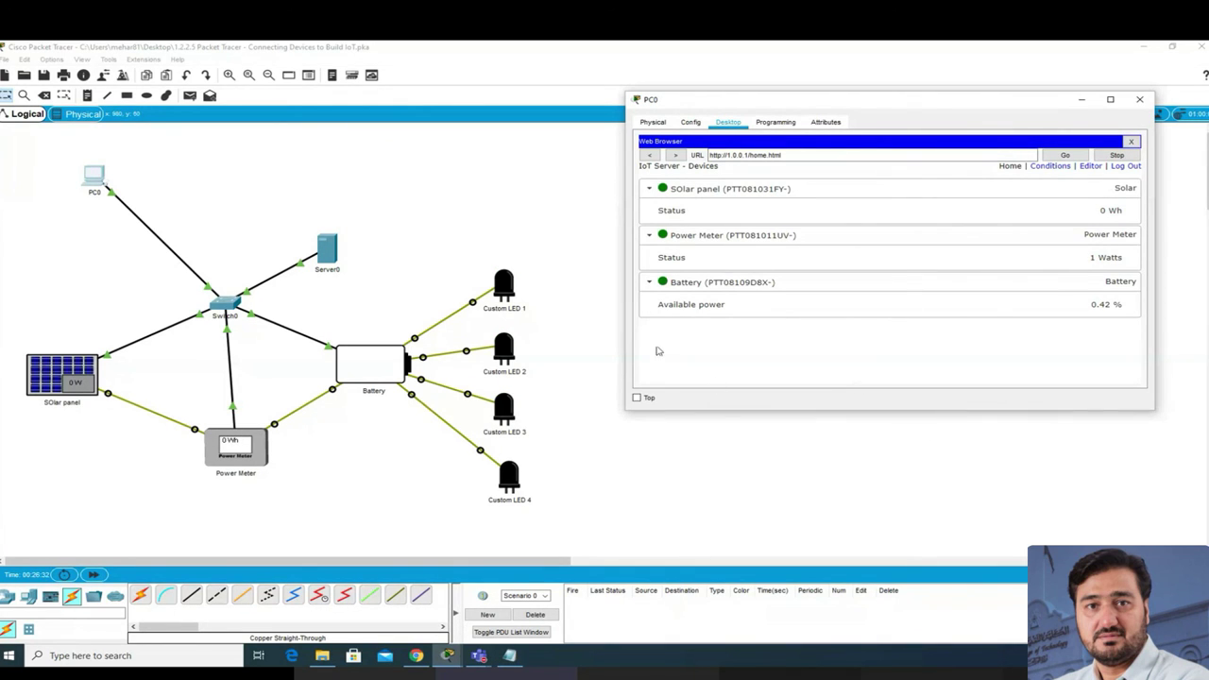
# Step: Collapse the Solar panel, Power Meter and Battery status rows on PC0's IoT Server page
pyautogui.click(650, 189)
pyautogui.click(650, 216)
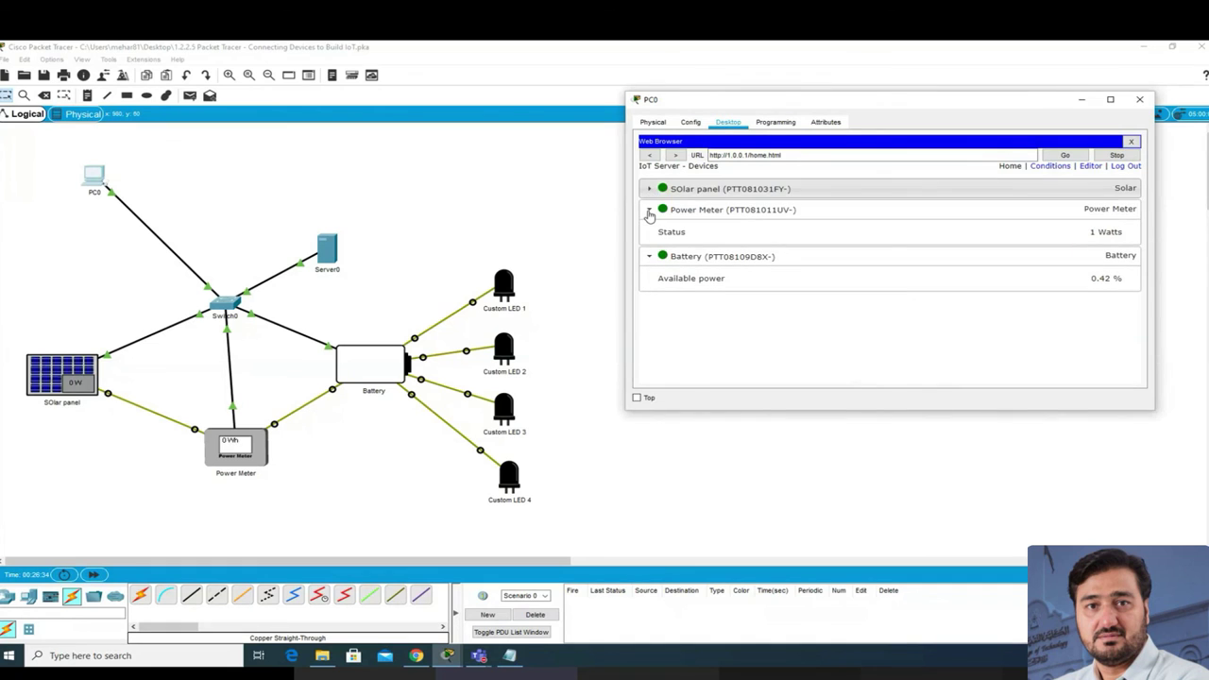
pyautogui.click(649, 231)
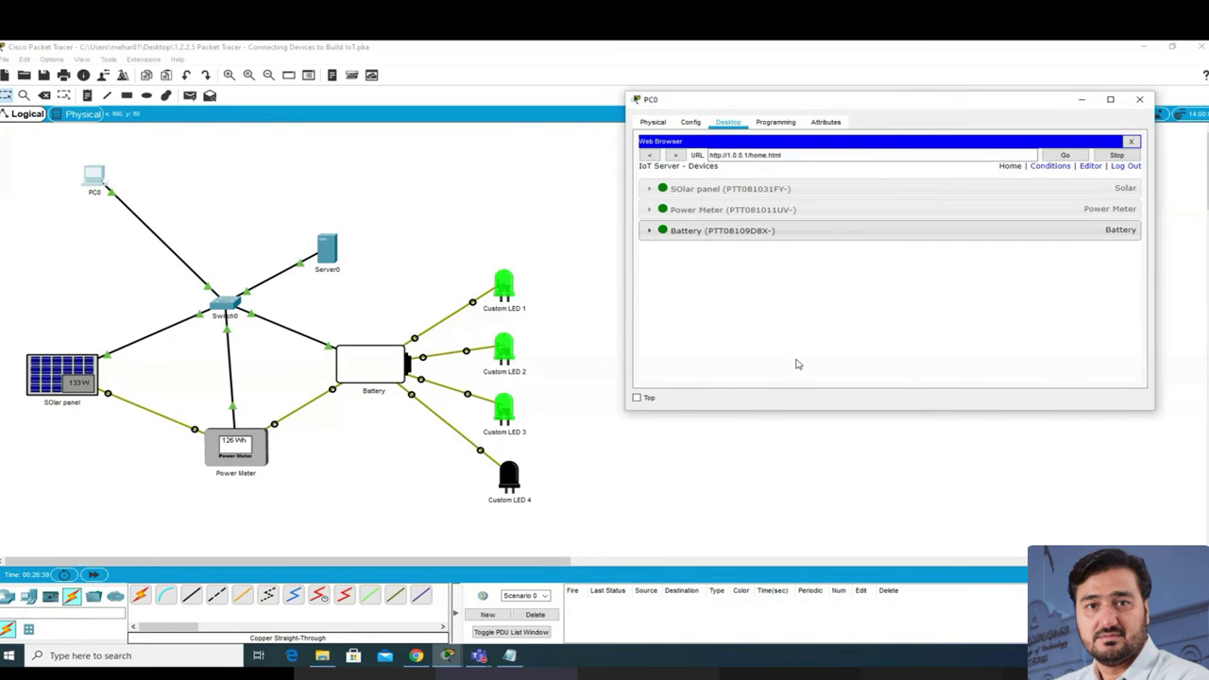